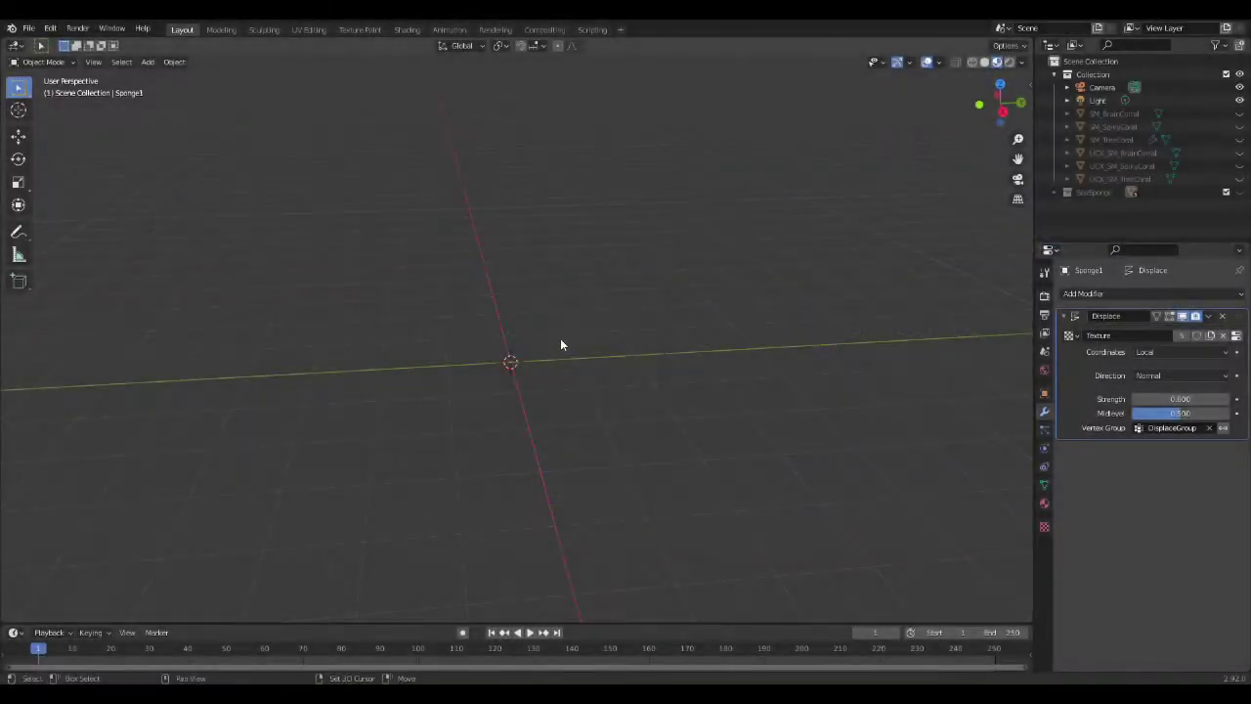
# Add a Plane mesh at the scene origin from the Shift+A add menu.
pyautogui.hotkey('shift', 'a')
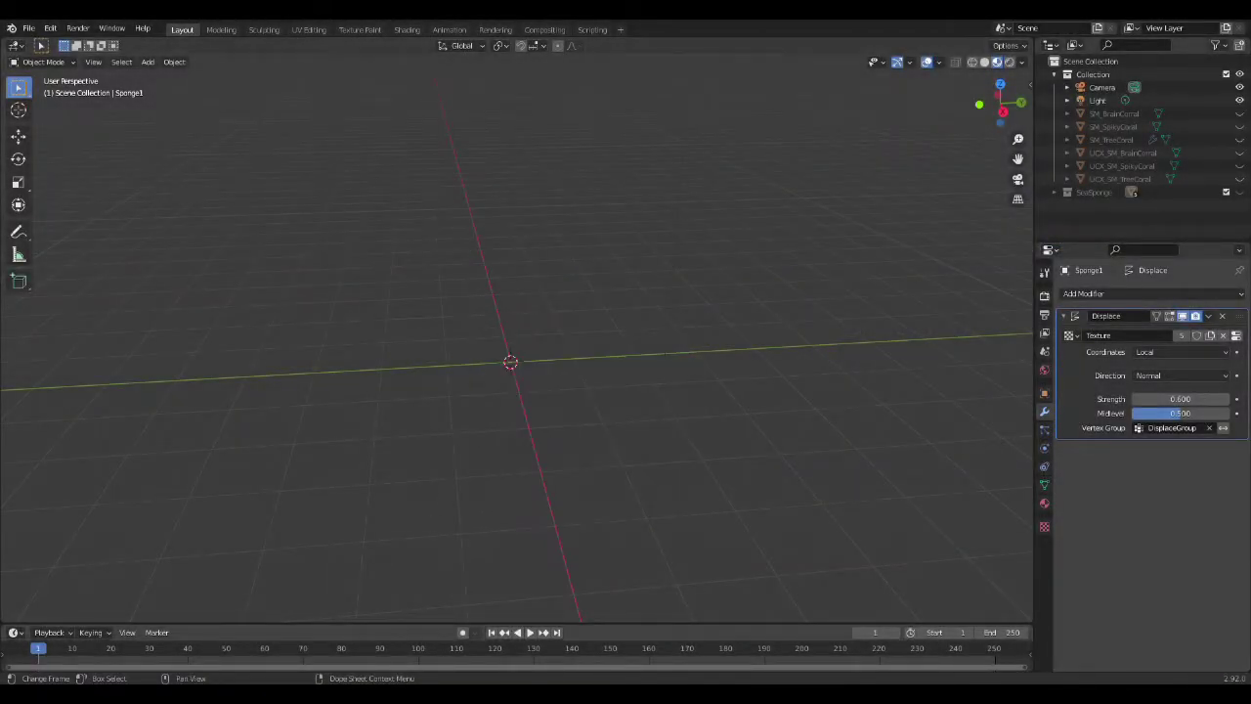
pyautogui.hotkey('shift', 'a')
pyautogui.click(479, 427)
pyautogui.scroll(-4, 586, 444)
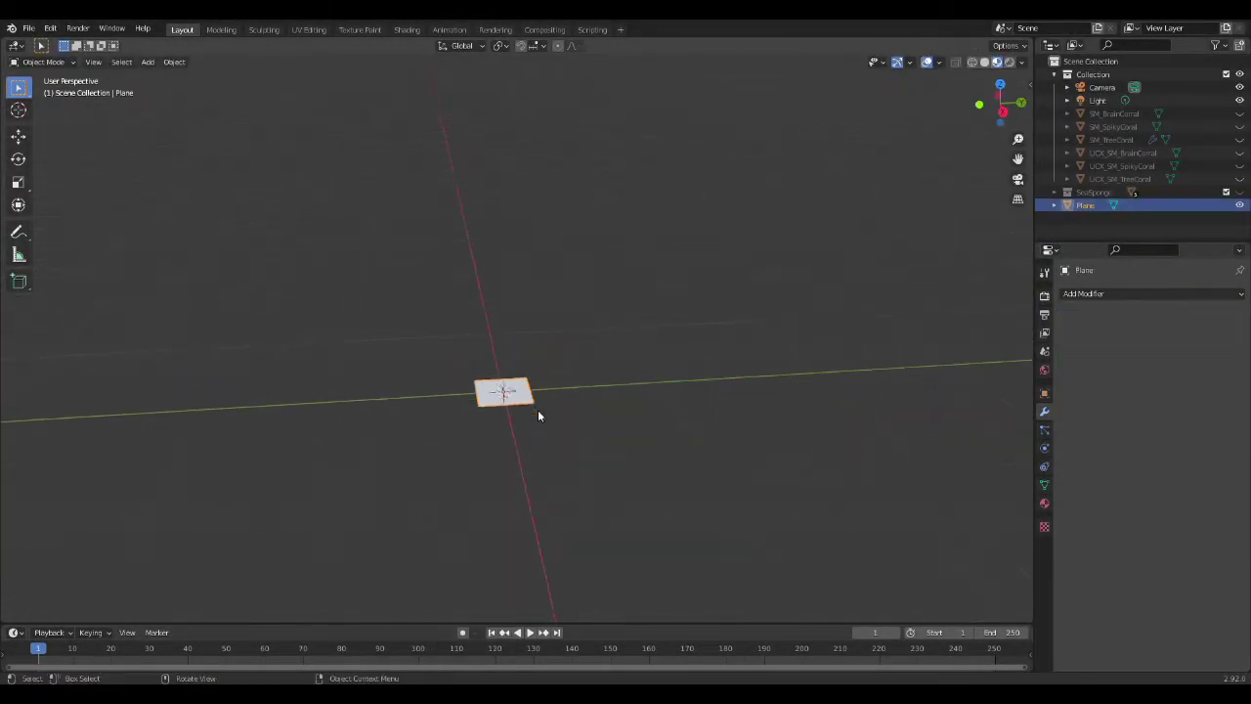
# Extend the plane's far edge along Y into a strip, taper its end to 0.213, and add loop cuts.
pyautogui.press('Tab')
pyautogui.press('g')
pyautogui.press('y')
pyautogui.click(856, 413)
pyautogui.moveTo(857, 414)
pyautogui.mouseDown(button='middle')
pyautogui.moveTo(905, 438)
pyautogui.moveTo(886, 462)
pyautogui.mouseUp(button='middle')
pyautogui.press('s')
pyautogui.click(916, 405)
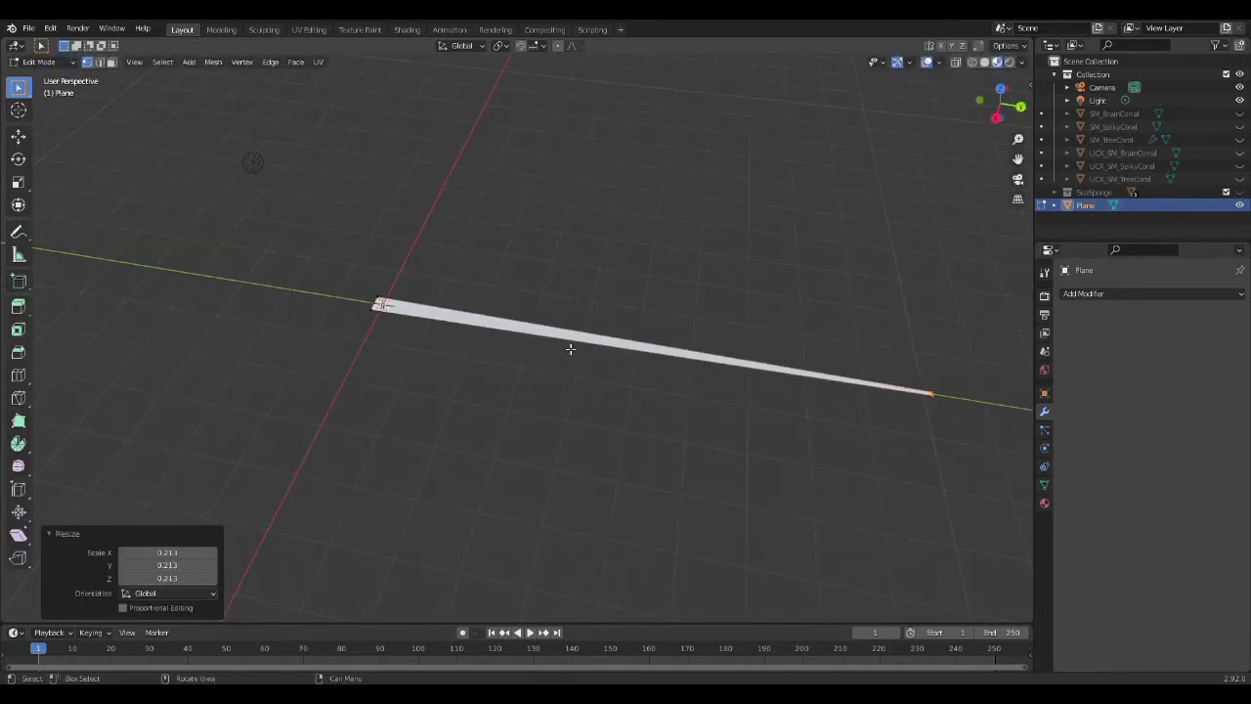
pyautogui.click(575, 339)
pyautogui.moveTo(575, 339)
pyautogui.mouseDown(button='middle')
pyautogui.moveTo(518, 335)
pyautogui.moveTo(627, 303)
pyautogui.mouseUp(button='middle')
# Enable proportional editing and test vertical lifts of the strip's tip.
pyautogui.press('g')
pyautogui.press('z')
pyautogui.press('Escape')
pyautogui.press('o')
pyautogui.press('g')
pyautogui.press('Escape')
pyautogui.click(578, 46)
pyautogui.press('g')
pyautogui.press('z')
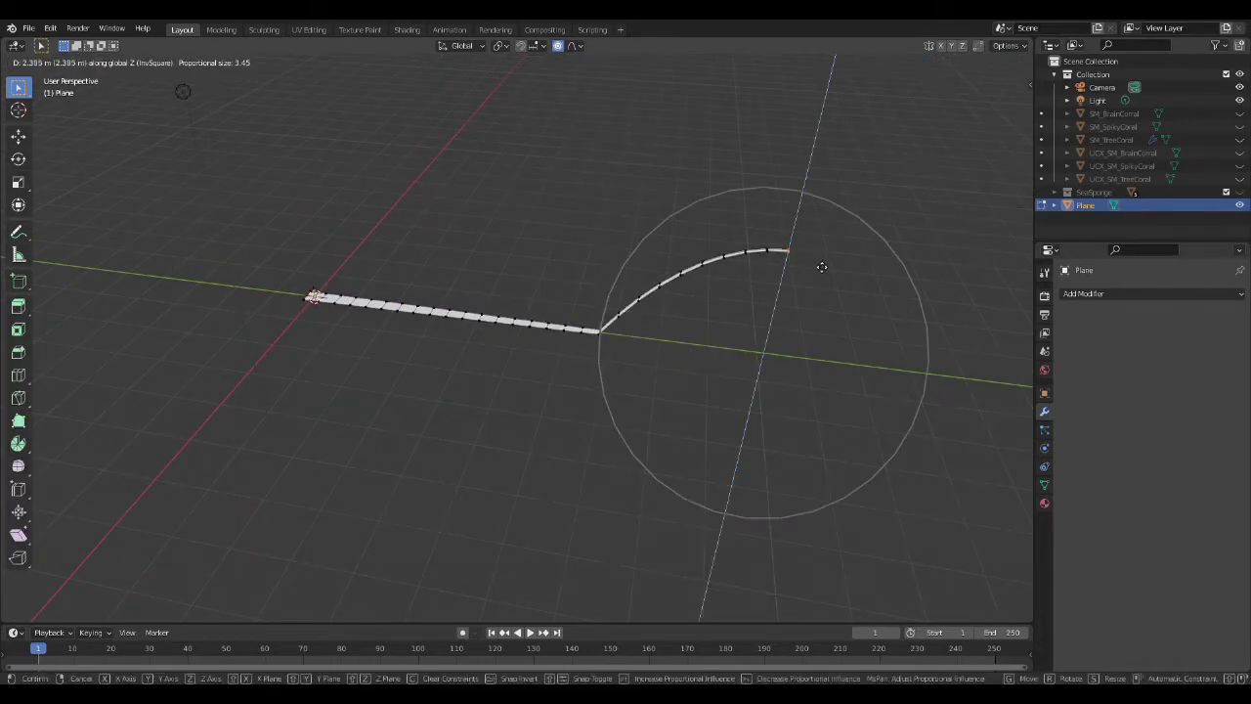
pyautogui.scroll(-5, 802, 455)
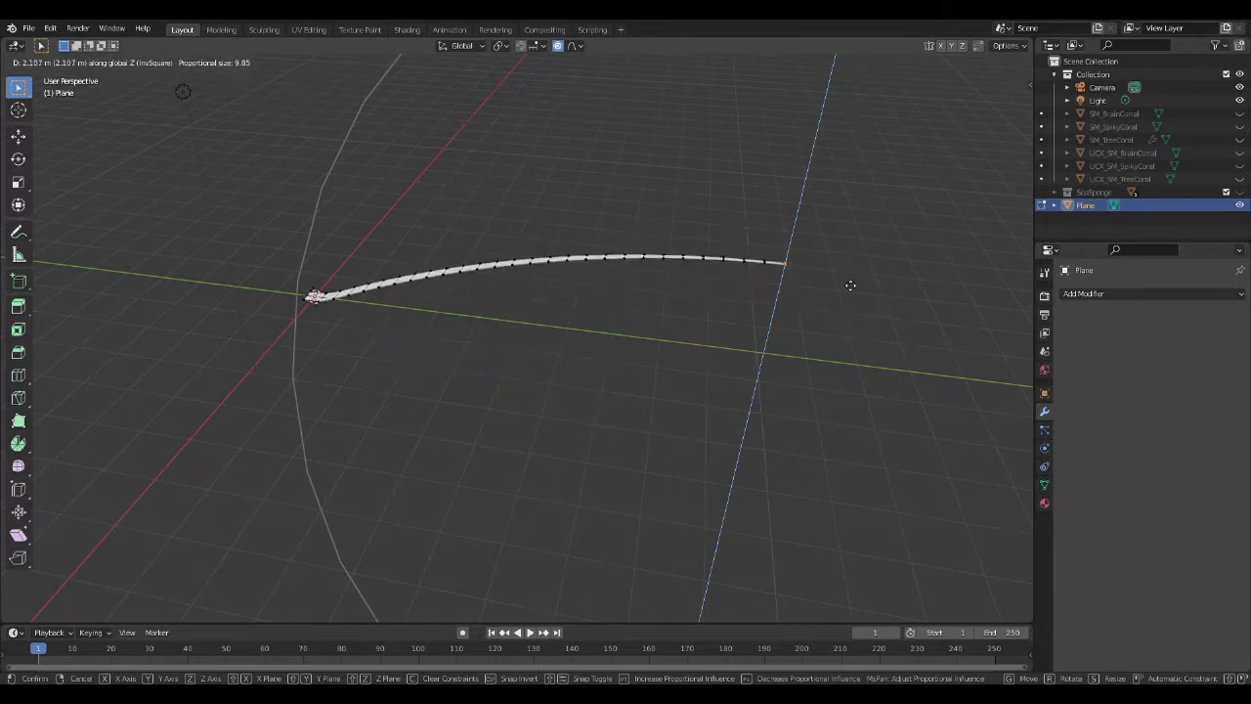
pyautogui.press('Escape')
# Try the Sphere and another proportional falloff with trial moves of the tip.
pyautogui.click(579, 46)
pyautogui.click(560, 117)
pyautogui.press('g')
pyautogui.press('Escape')
pyautogui.click(578, 46)
pyautogui.click(553, 129)
pyautogui.press('g')
pyautogui.press('Escape')
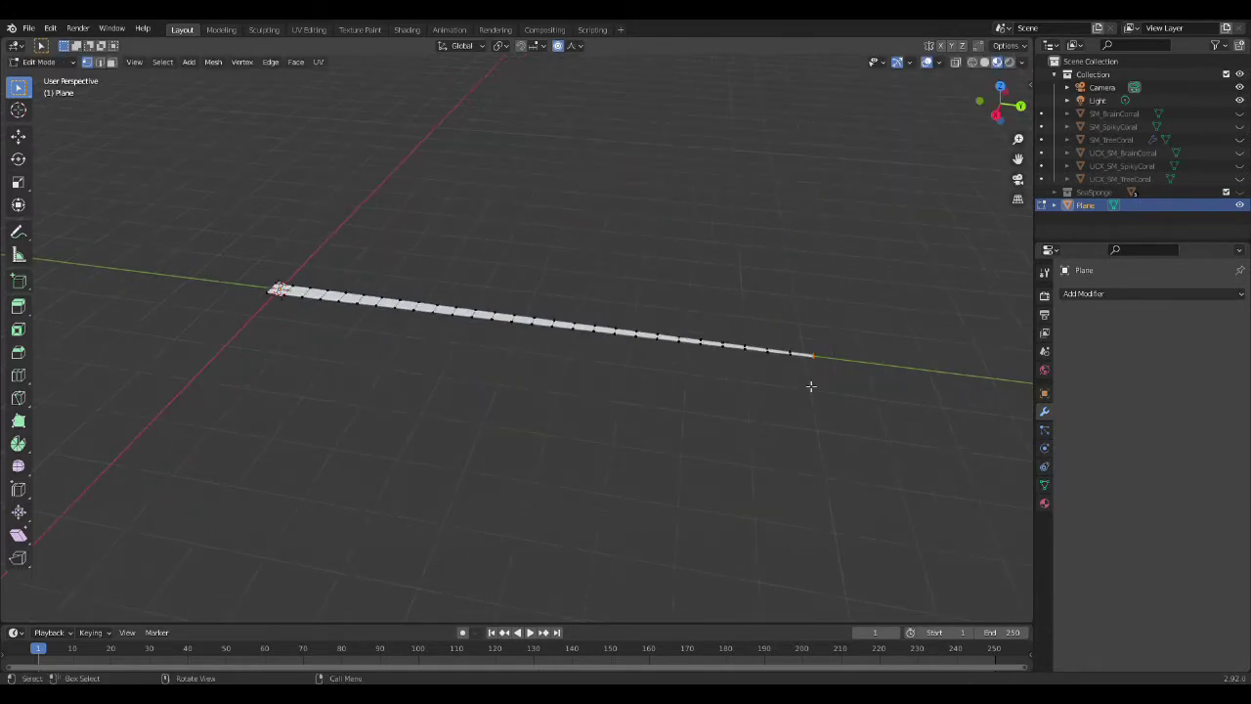
# Bend the strip's tip upward in two proportional-editing lifts.
pyautogui.press('g')
pyautogui.click(801, 159)
pyautogui.press('g')
pyautogui.click(678, 312)
pyautogui.moveTo(678, 312)
pyautogui.mouseDown(button='middle')
pyautogui.moveTo(279, 553)
pyautogui.moveTo(720, 360)
pyautogui.moveTo(636, 282)
pyautogui.moveTo(294, 565)
pyautogui.moveTo(625, 371)
pyautogui.mouseUp(button='middle')
pyautogui.press('r')
pyautogui.press('y')
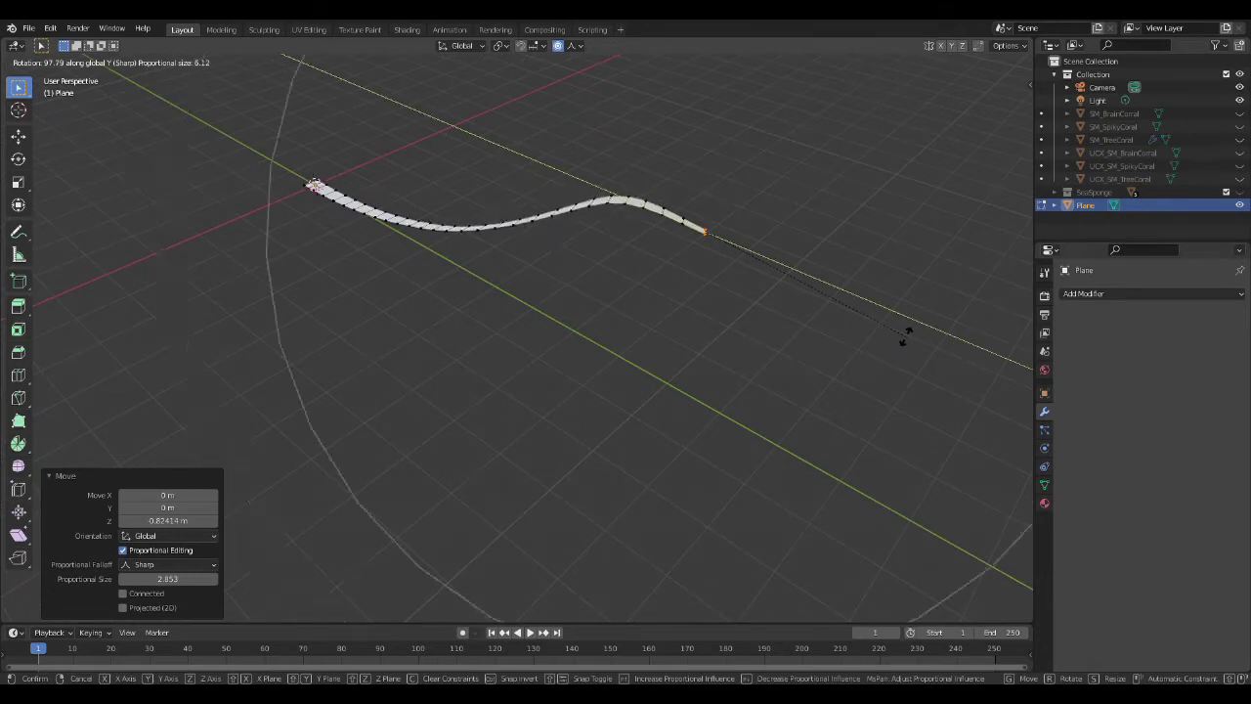
pyautogui.press('Escape')
pyautogui.moveTo(903, 337)
pyautogui.mouseDown(button='middle')
pyautogui.moveTo(580, 357)
pyautogui.moveTo(564, 394)
pyautogui.moveTo(459, 455)
pyautogui.mouseUp(button='middle')
# Bend the strip's base vertically using Sharp proportional falloff.
pyautogui.press('Tab')
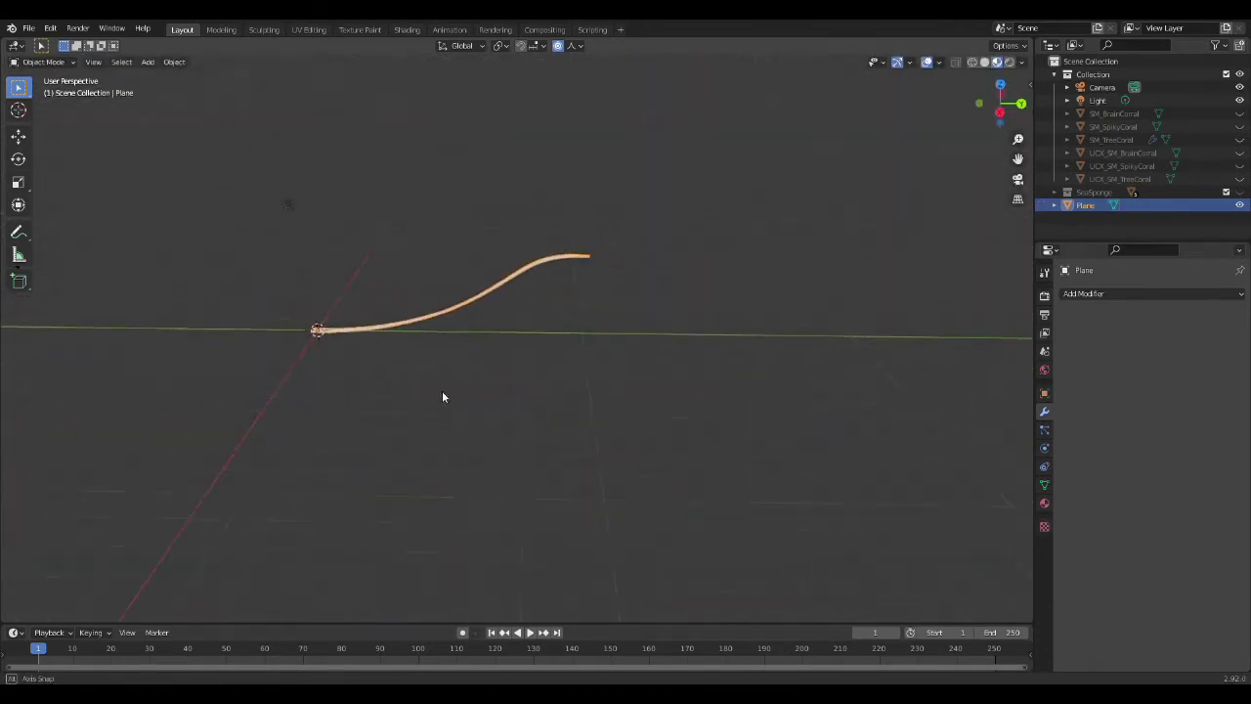
pyautogui.moveTo(331, 544)
pyautogui.mouseDown(button='middle')
pyautogui.moveTo(123, 619)
pyautogui.moveTo(446, 341)
pyautogui.moveTo(349, 300)
pyautogui.mouseUp(button='middle')
pyautogui.press('Tab')
pyautogui.click(574, 45)
pyautogui.click(480, 159)
pyautogui.press('g')
pyautogui.press('z')
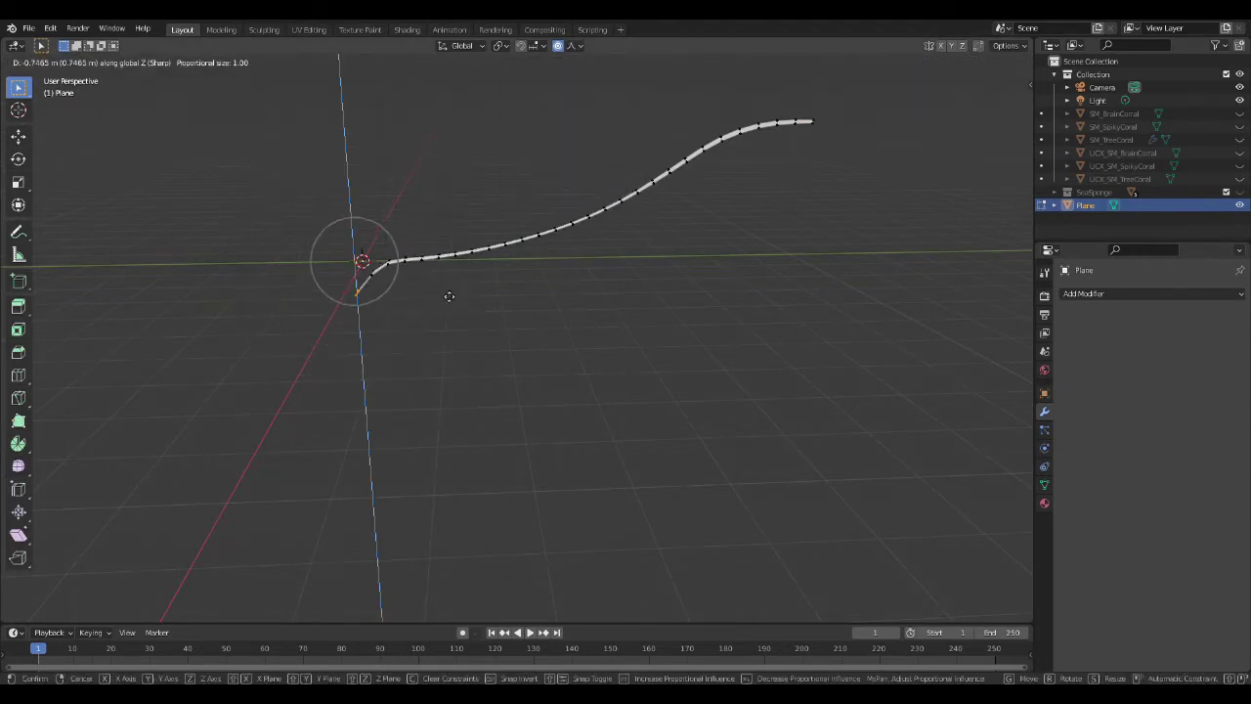
pyautogui.click(449, 281)
pyautogui.press('Tab')
pyautogui.moveTo(450, 281)
pyautogui.mouseDown(button='middle')
pyautogui.moveTo(514, 341)
pyautogui.moveTo(424, 326)
pyautogui.moveTo(564, 319)
pyautogui.moveTo(362, 351)
pyautogui.mouseUp(button='middle')
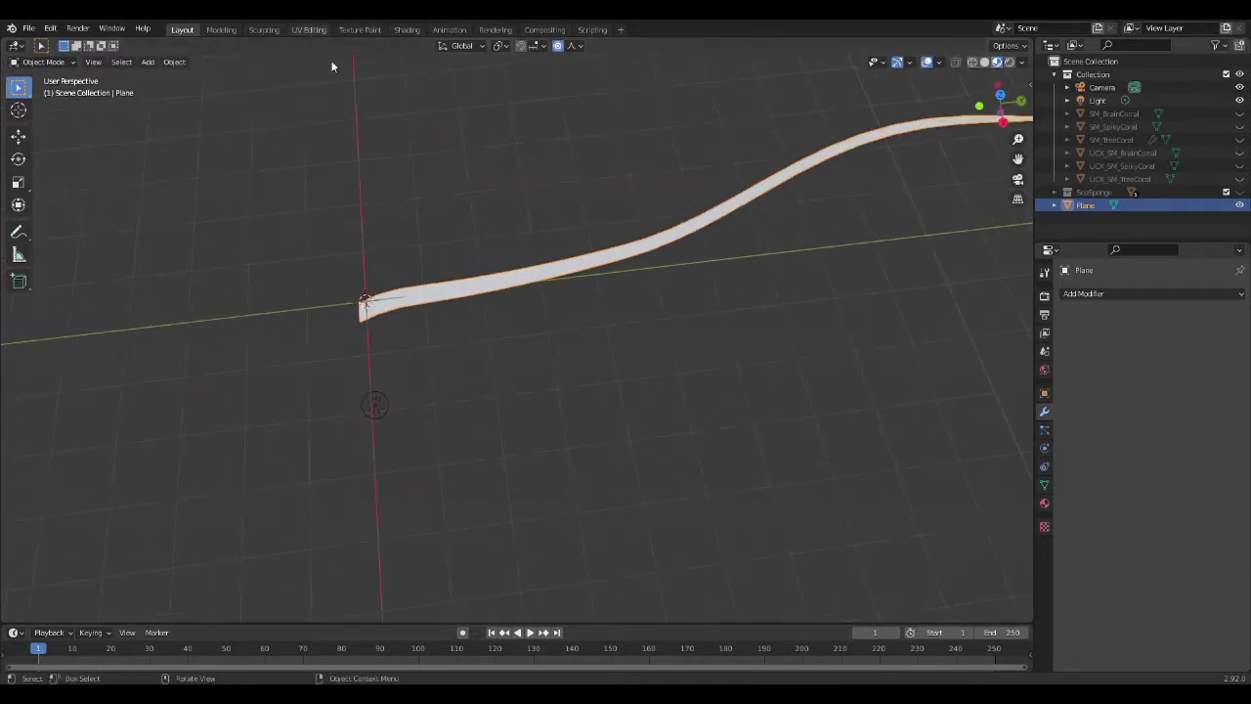
pyautogui.click(308, 30)
# Smart UV Project the strip with island margin 0.050, then unwrap it.
pyautogui.press('u')
pyautogui.click(740, 350)
pyautogui.click(779, 388)
pyautogui.write('0.050')
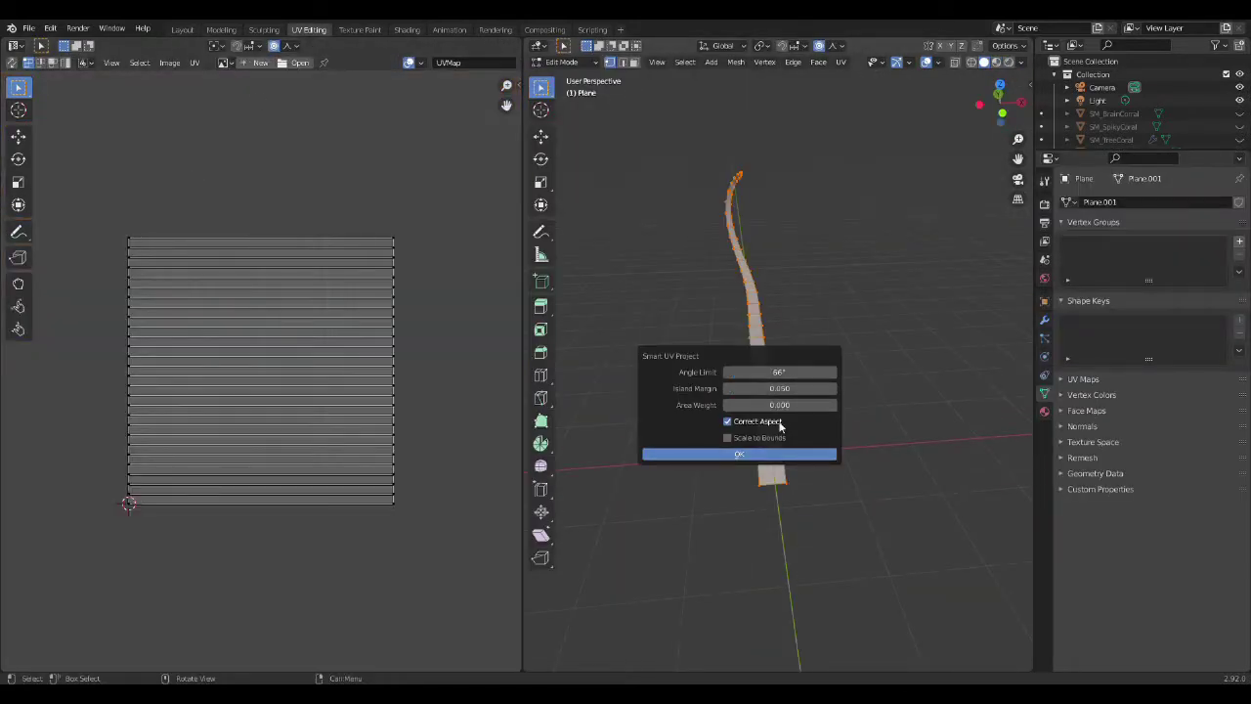
pyautogui.click(772, 454)
pyautogui.press('u')
pyautogui.click(742, 358)
pyautogui.scroll(1, 331, 457)
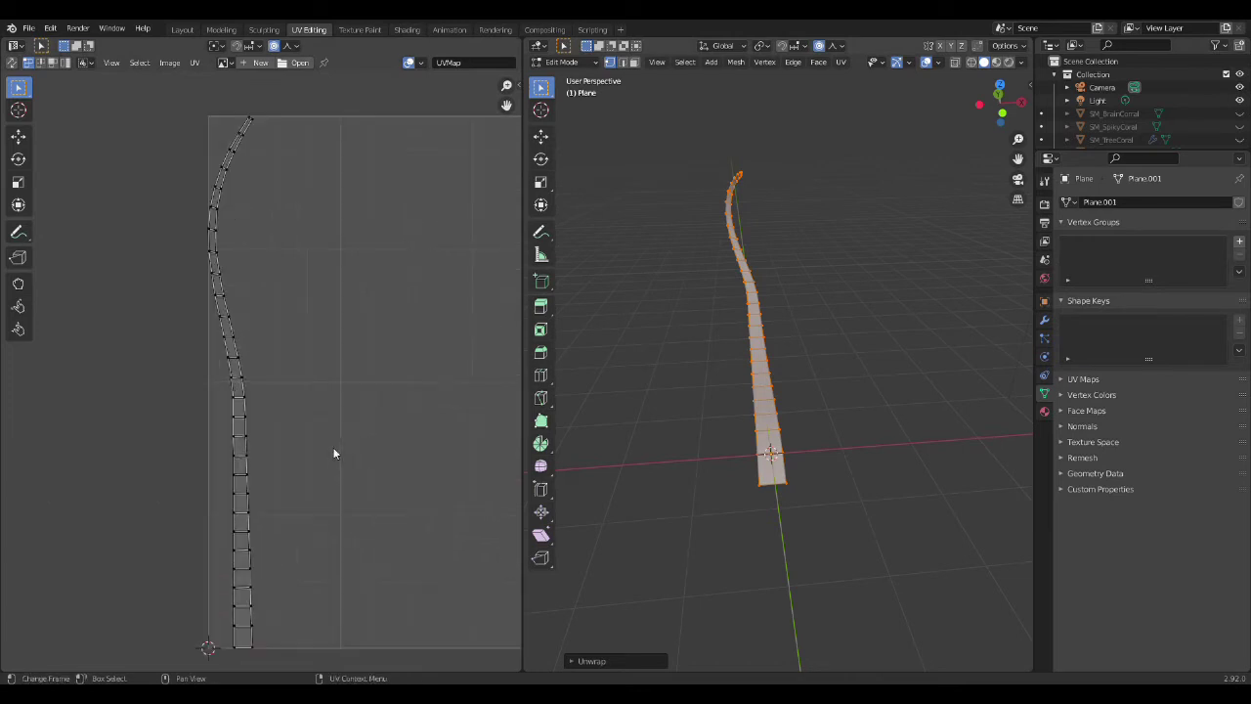
# Narrow the strip's UV edge loop by scaling it along X.
pyautogui.keyDown('alt'); pyautogui.click(215, 235); pyautogui.keyUp('alt')
pyautogui.press('s')
pyautogui.click(322, 385)
pyautogui.hotkey('ctrl', 'z')
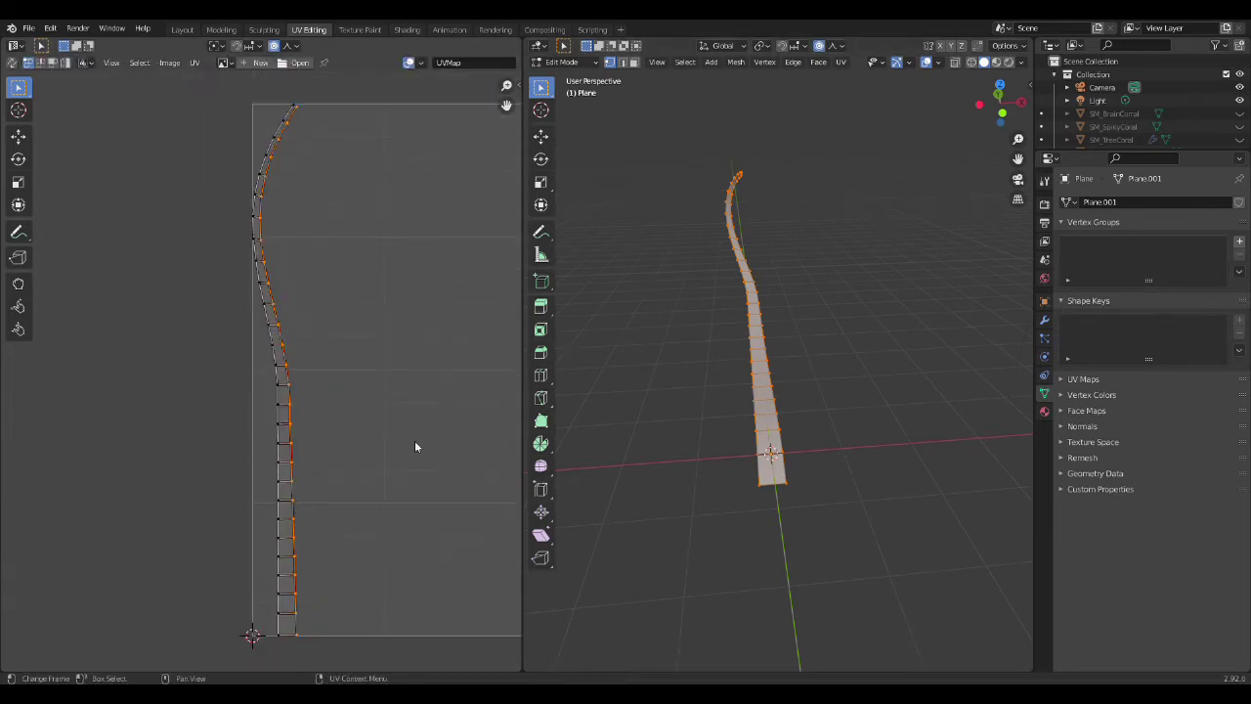
pyautogui.press('s')
pyautogui.press('x')
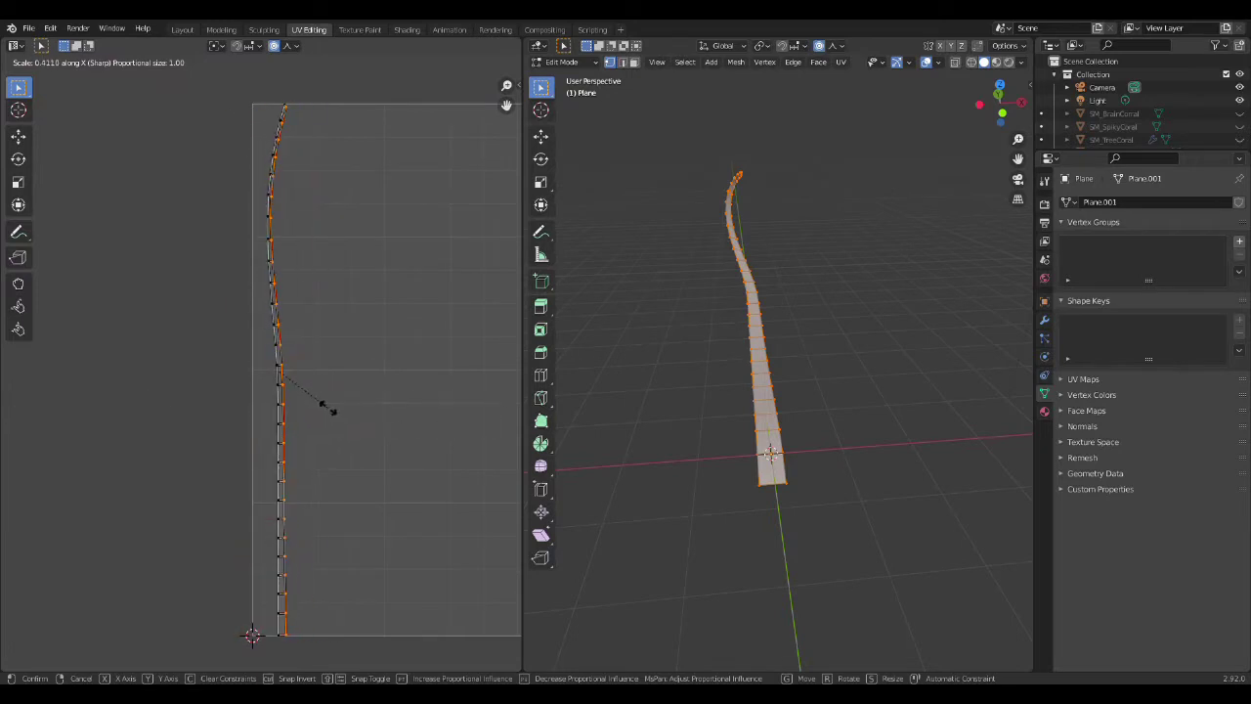
pyautogui.rightClick(372, 403)
pyautogui.press('Home')
pyautogui.click(359, 29)
pyautogui.click(91, 63)
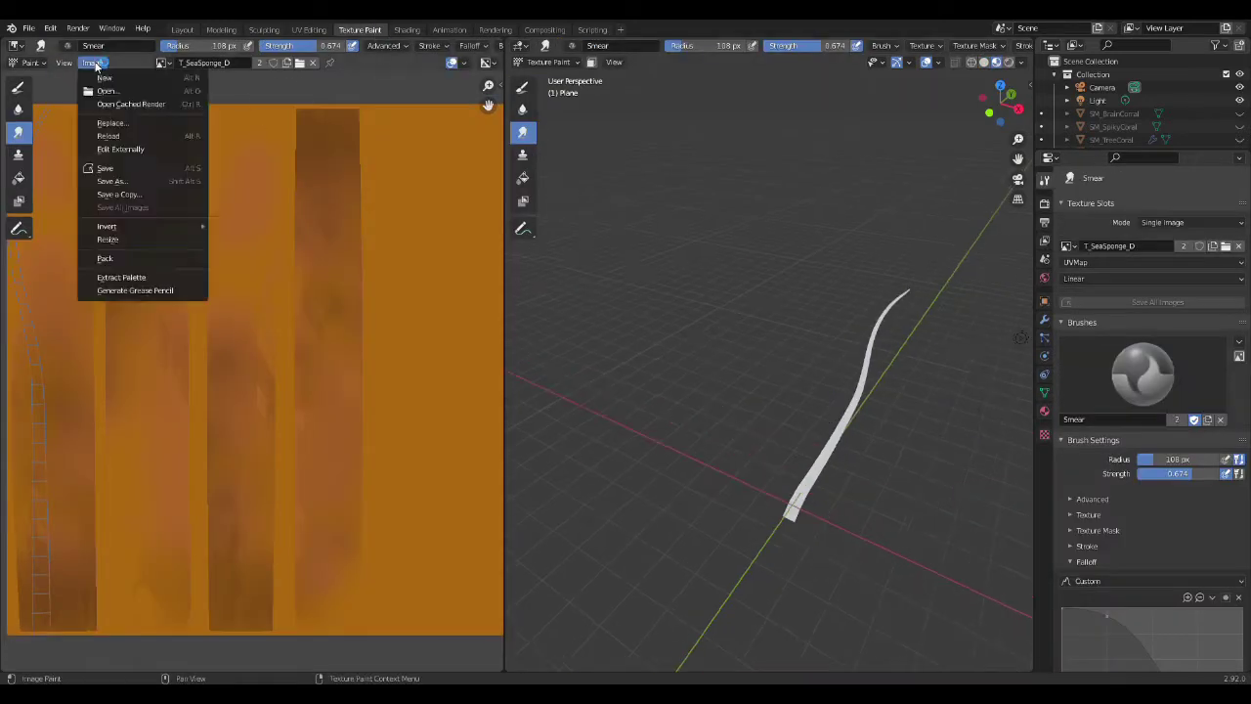
# Create a new 2048 x 2048 px lavender image named T_AnemoneTendril1_D.
pyautogui.click(102, 76)
pyautogui.write('T_AnemoneTendril1_D')
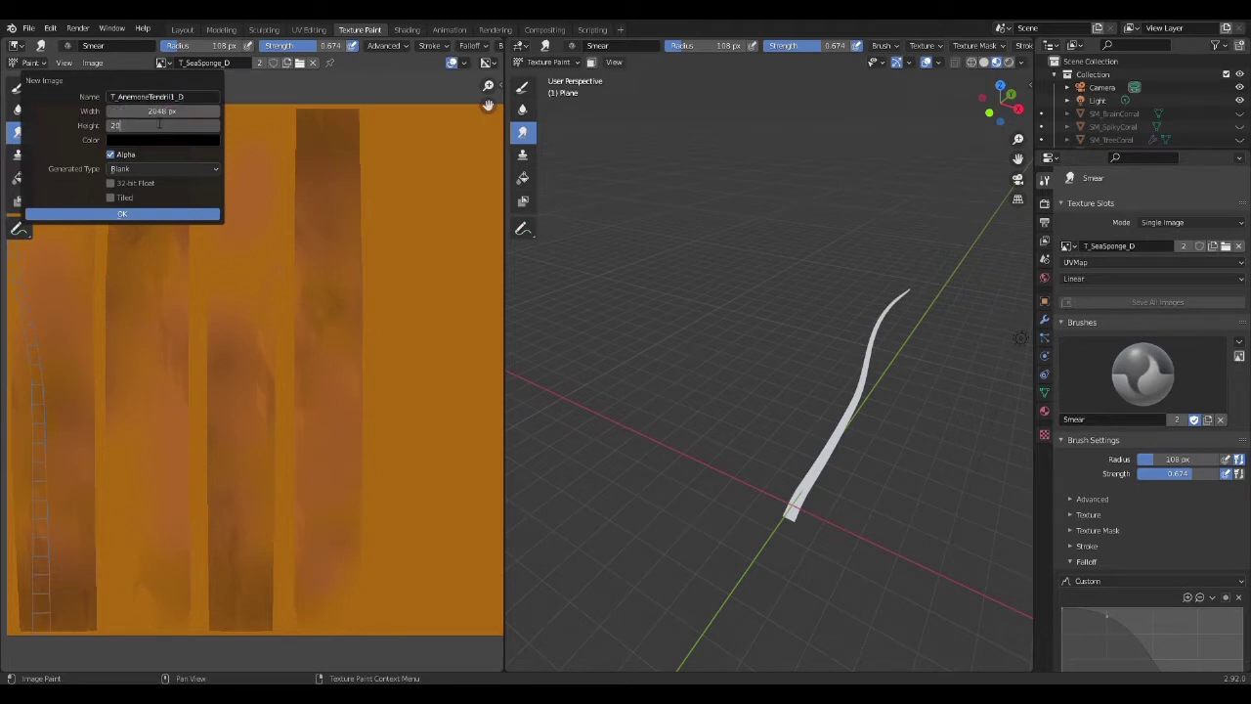
pyautogui.write('48')
pyautogui.press('Return')
pyautogui.click(195, 140)
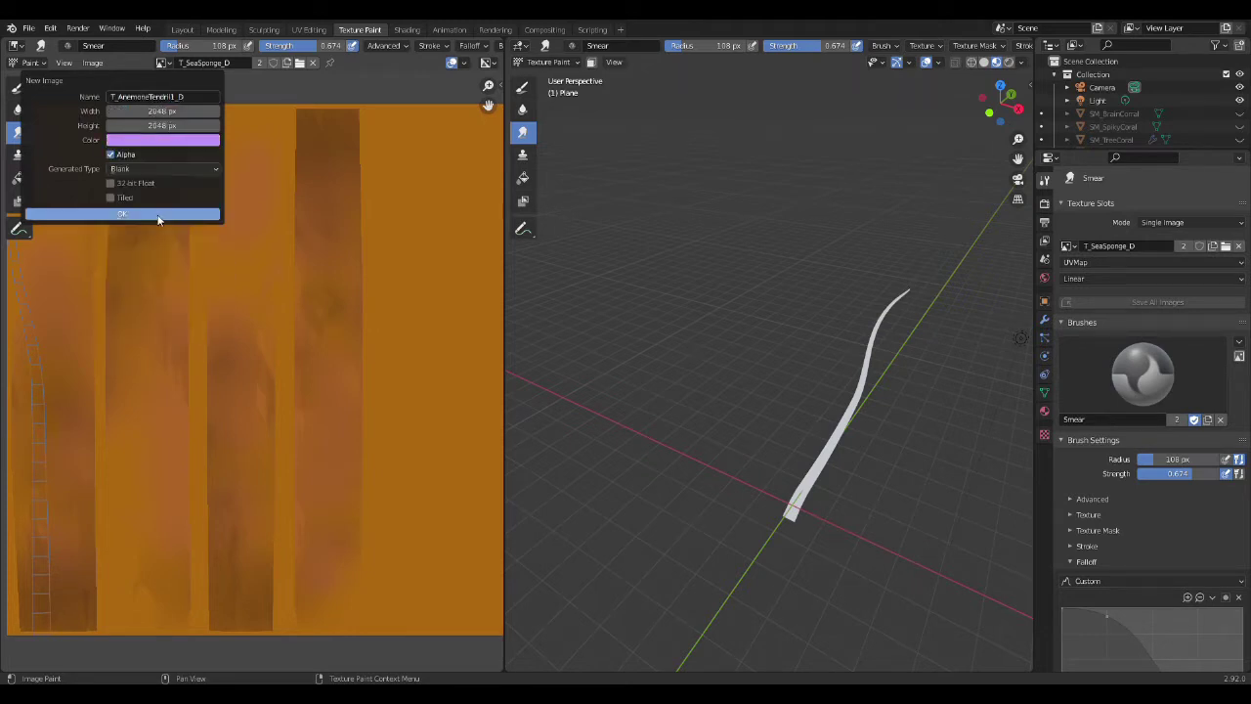
pyautogui.click(156, 213)
# Add a material whose Base Color uses the T_AnemoneTendril1_D image texture.
pyautogui.click(1044, 411)
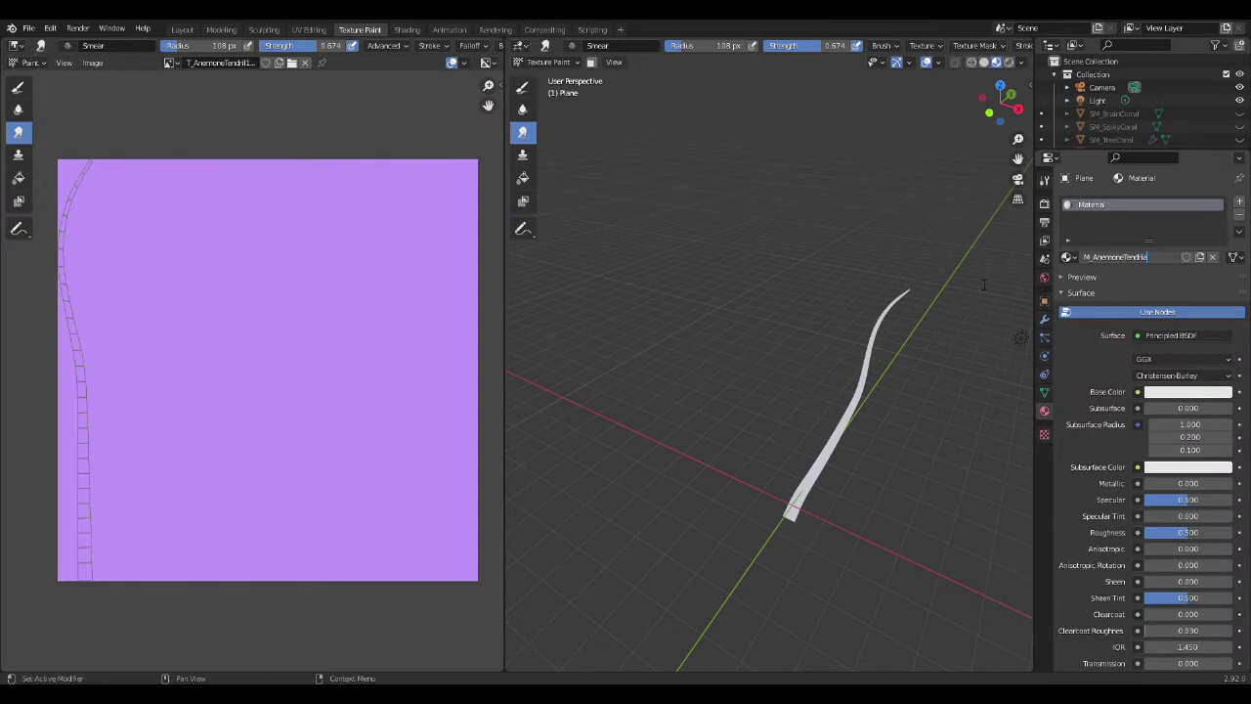
pyautogui.click(1137, 391)
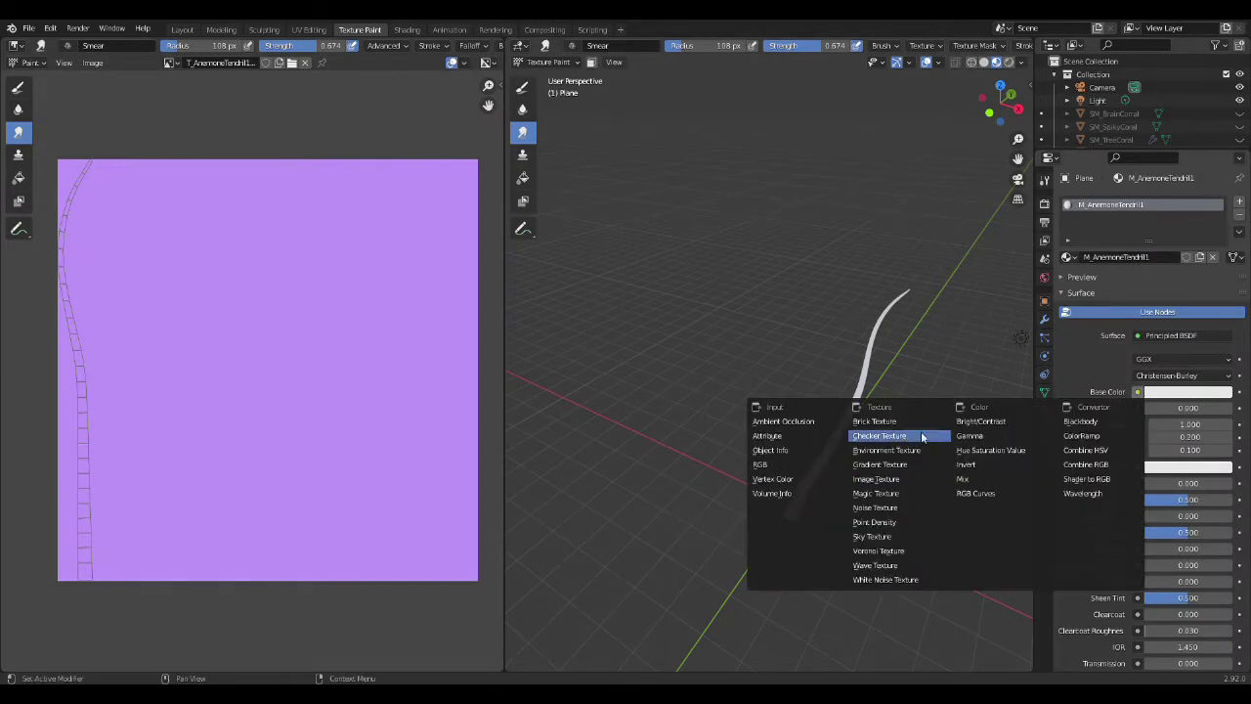
pyautogui.click(887, 433)
pyautogui.click(1066, 408)
pyautogui.click(1113, 466)
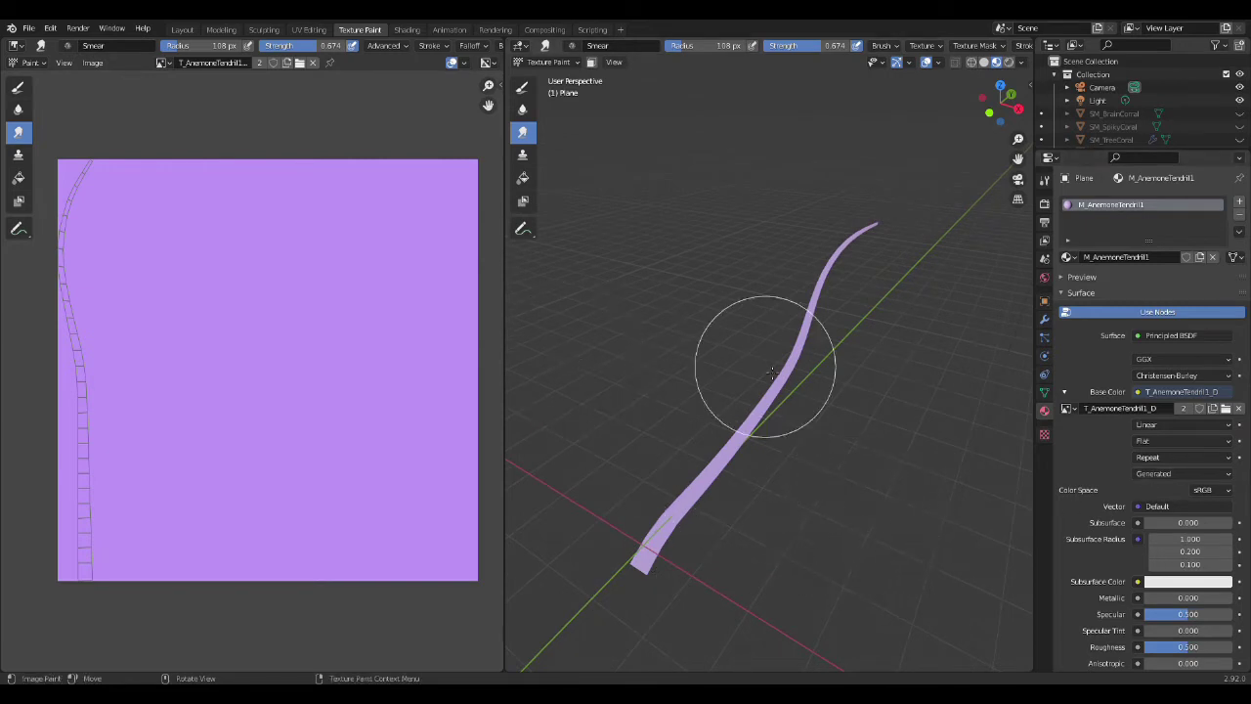
pyautogui.click(1043, 181)
pyautogui.click(522, 86)
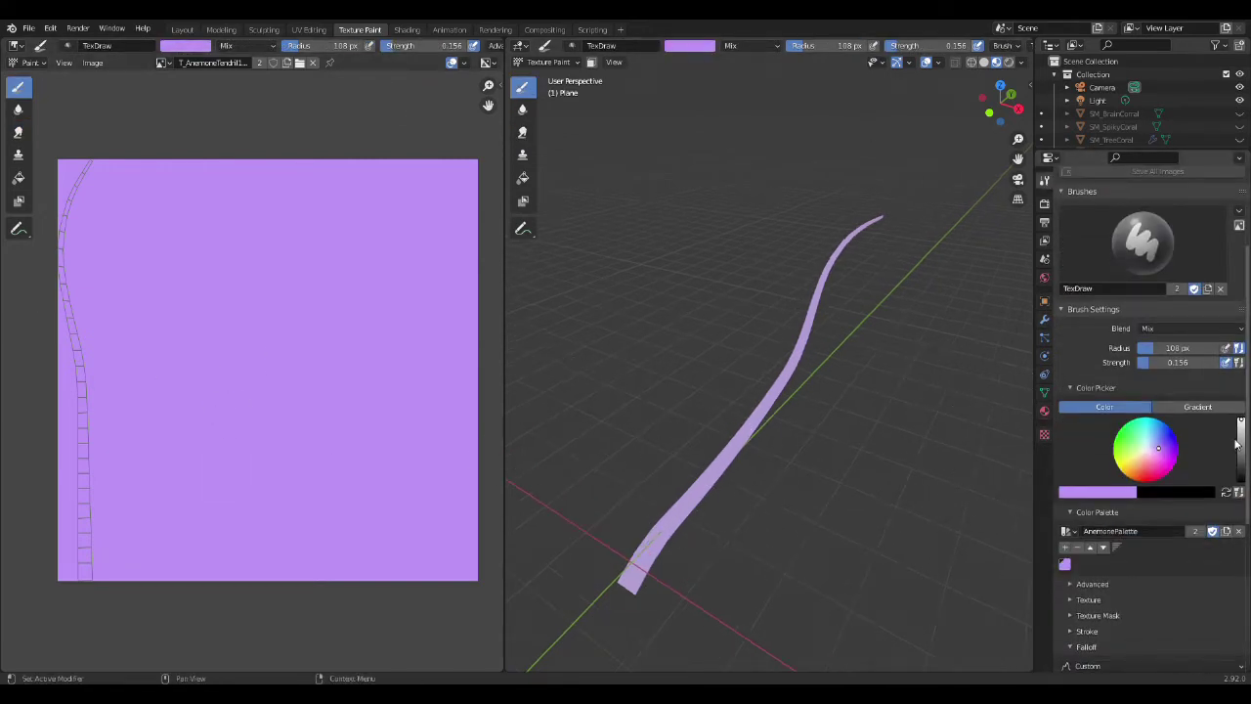
# Adjust the brush colour and raise brush strength to 1.000.
pyautogui.moveTo(1241, 423); pyautogui.dragTo(1241, 454)
pyautogui.moveTo(860, 460)
pyautogui.mouseDown(button='middle')
pyautogui.moveTo(690, 414)
pyautogui.moveTo(741, 237)
pyautogui.mouseUp(button='middle')
pyautogui.scroll(4, 1143, 293)
pyautogui.moveTo(697, 162)
pyautogui.mouseDown(button='middle')
pyautogui.moveTo(698, 433)
pyautogui.moveTo(782, 417)
pyautogui.mouseUp(button='middle')
pyautogui.moveTo(918, 46); pyautogui.dragTo(977, 46)
pyautogui.moveTo(782, 293)
pyautogui.mouseDown(button='middle')
pyautogui.moveTo(684, 342)
pyautogui.moveTo(676, 394)
pyautogui.moveTo(924, 619)
pyautogui.mouseUp(button='middle')
# Paint a pale fade onto the tendril's base.
pyautogui.click(1094, 622)
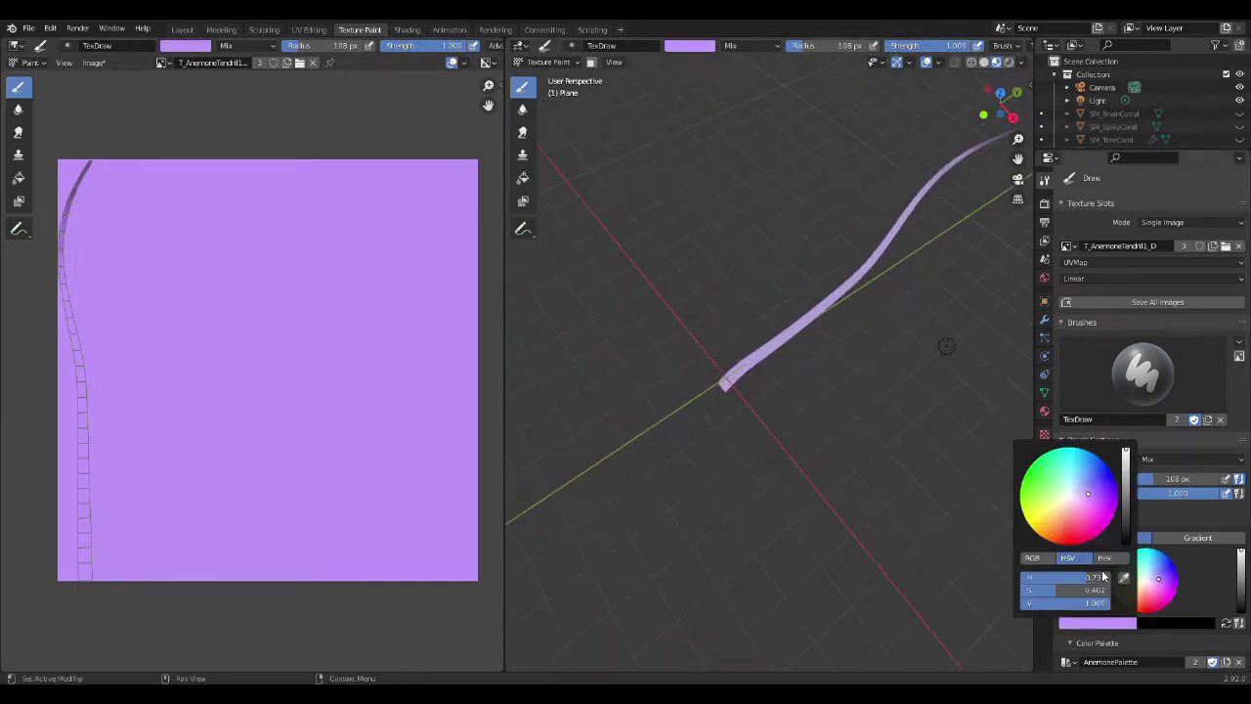
pyautogui.moveTo(742, 381); pyautogui.dragTo(719, 394, button='middle')
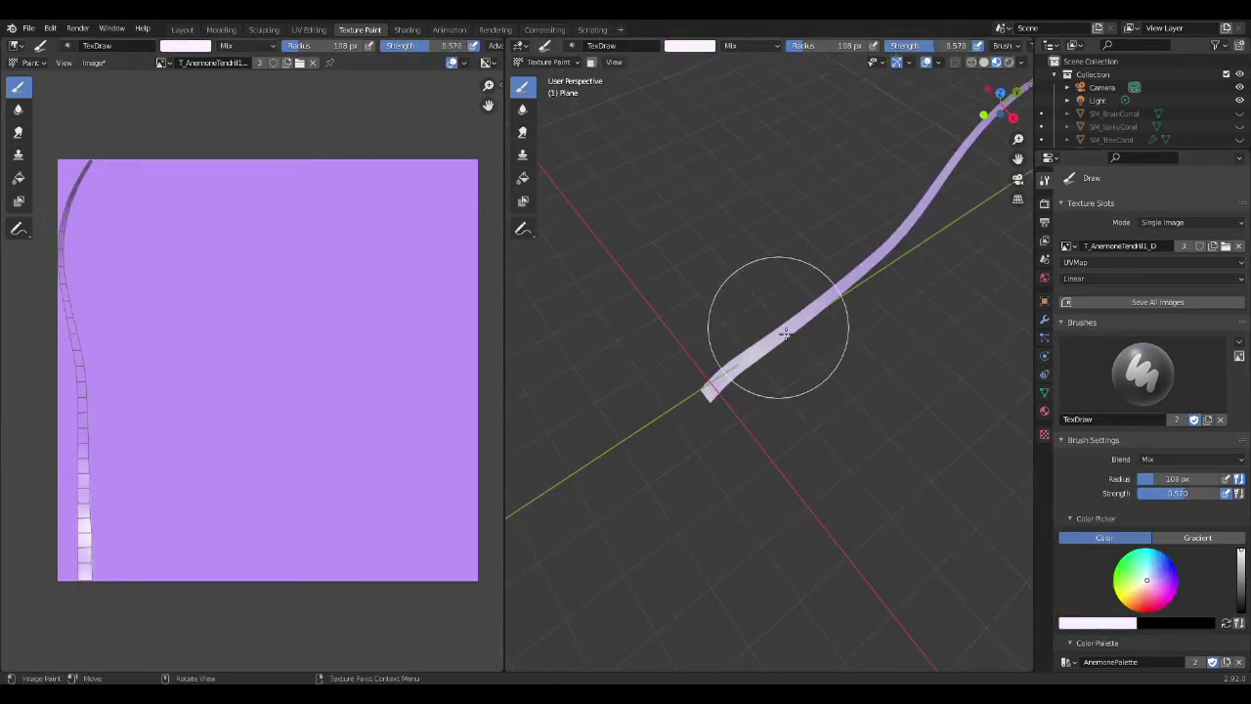
pyautogui.moveTo(785, 333); pyautogui.dragTo(765, 446, button='middle')
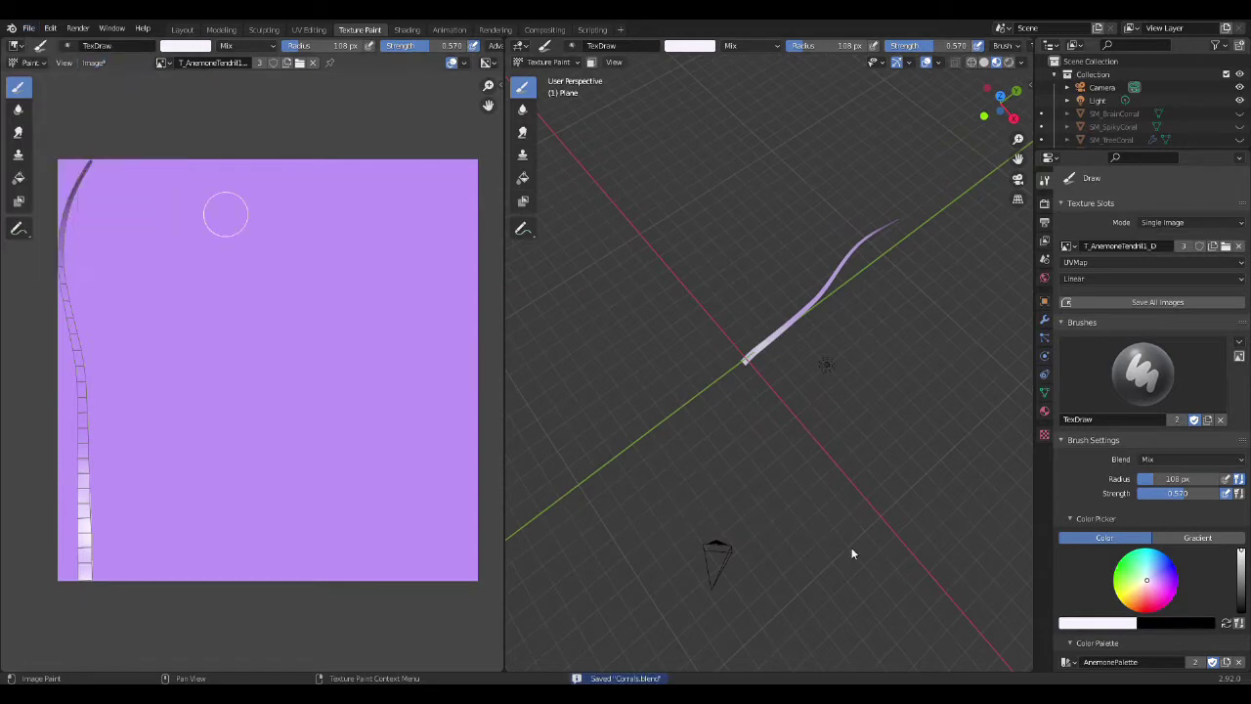
pyautogui.moveTo(851, 550); pyautogui.dragTo(860, 469, button='middle')
pyautogui.click(182, 29)
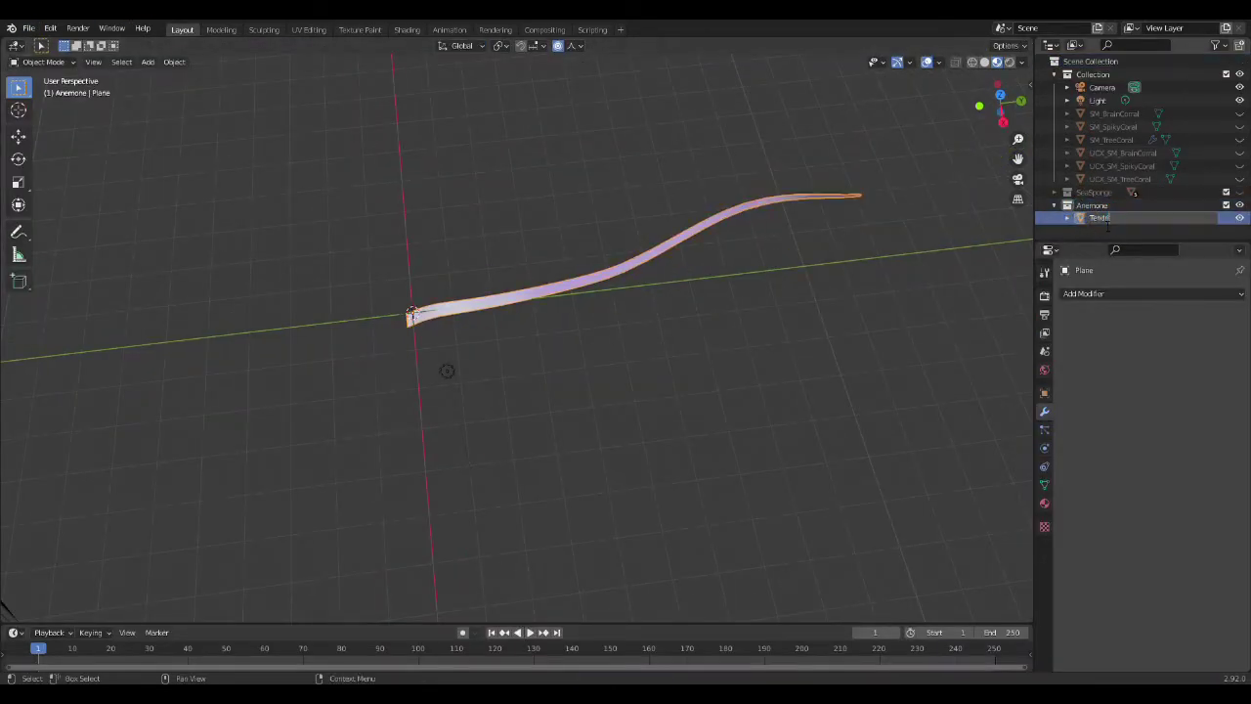
# Hide the tendril and add a Cylinder mesh at the origin.
pyautogui.press('h')
pyautogui.moveTo(459, 371); pyautogui.dragTo(547, 413, button='middle')
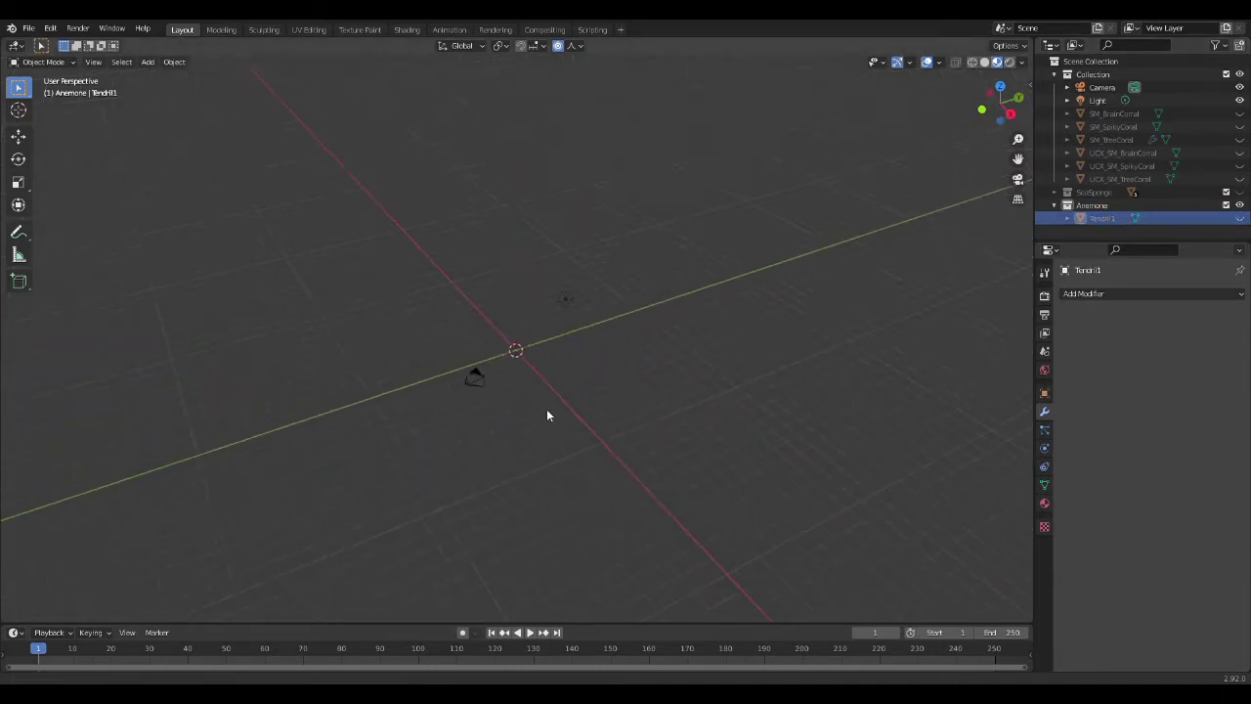
pyautogui.hotkey('shift', 'a')
pyautogui.click(591, 460)
pyautogui.scroll(5, 622, 466)
pyautogui.scroll(-5, 514, 407)
pyautogui.press('KP_1')
# Stretch the cylinder taller along Z in Edit Mode.
pyautogui.press('Tab')
pyautogui.press('s')
pyautogui.press('z')
pyautogui.click(611, 352)
pyautogui.moveTo(612, 352); pyautogui.dragTo(571, 471, button='middle')
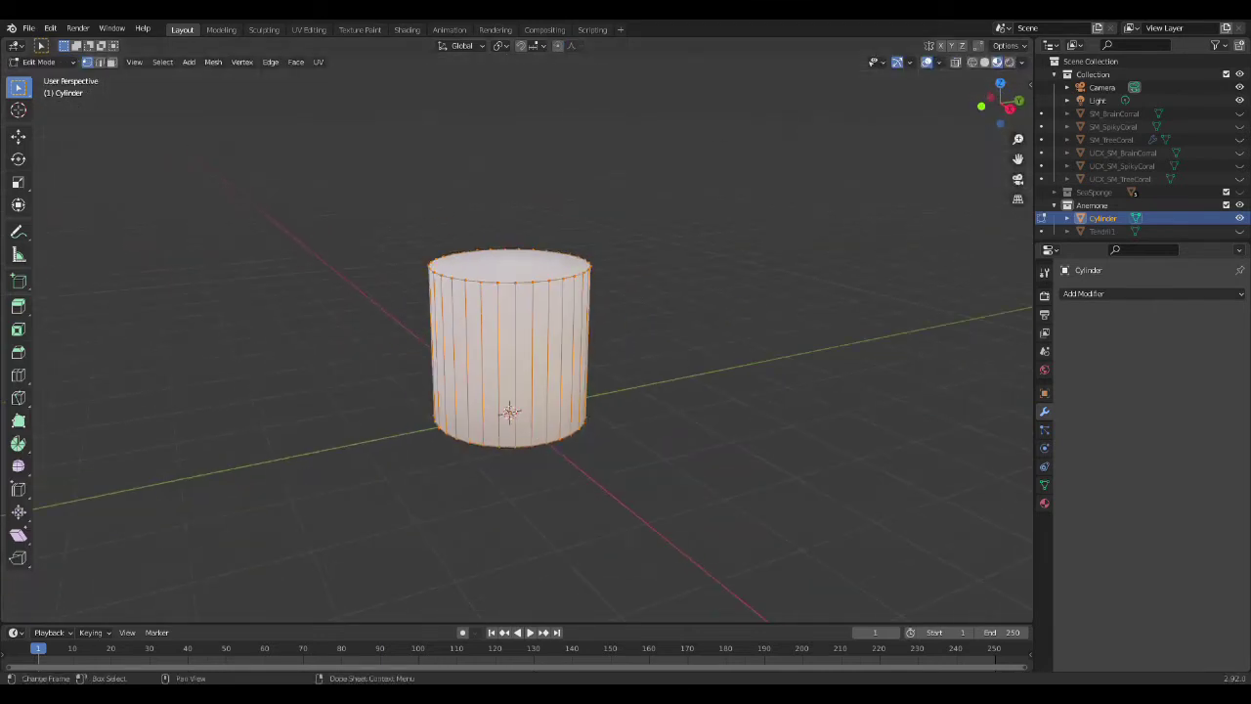
pyautogui.scroll(2, 913, 541)
pyautogui.press('KP_3')
pyautogui.press('KP_1')
# Raise the cylinder 2.03 m along Z and enable Dyntopo for sculpting.
pyautogui.press('g')
pyautogui.press('z')
pyautogui.click(548, 310)
pyautogui.scroll(-2, 508, 233)
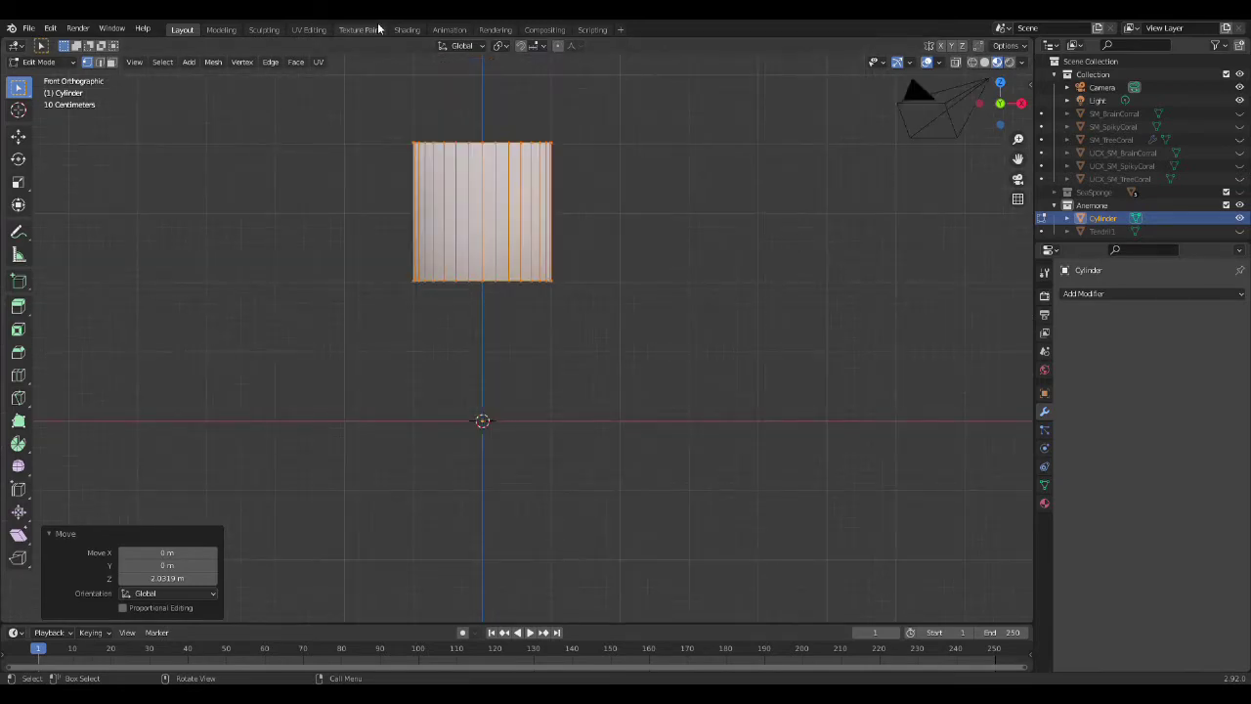
pyautogui.click(264, 29)
pyautogui.scroll(2, 586, 244)
pyautogui.click(912, 46)
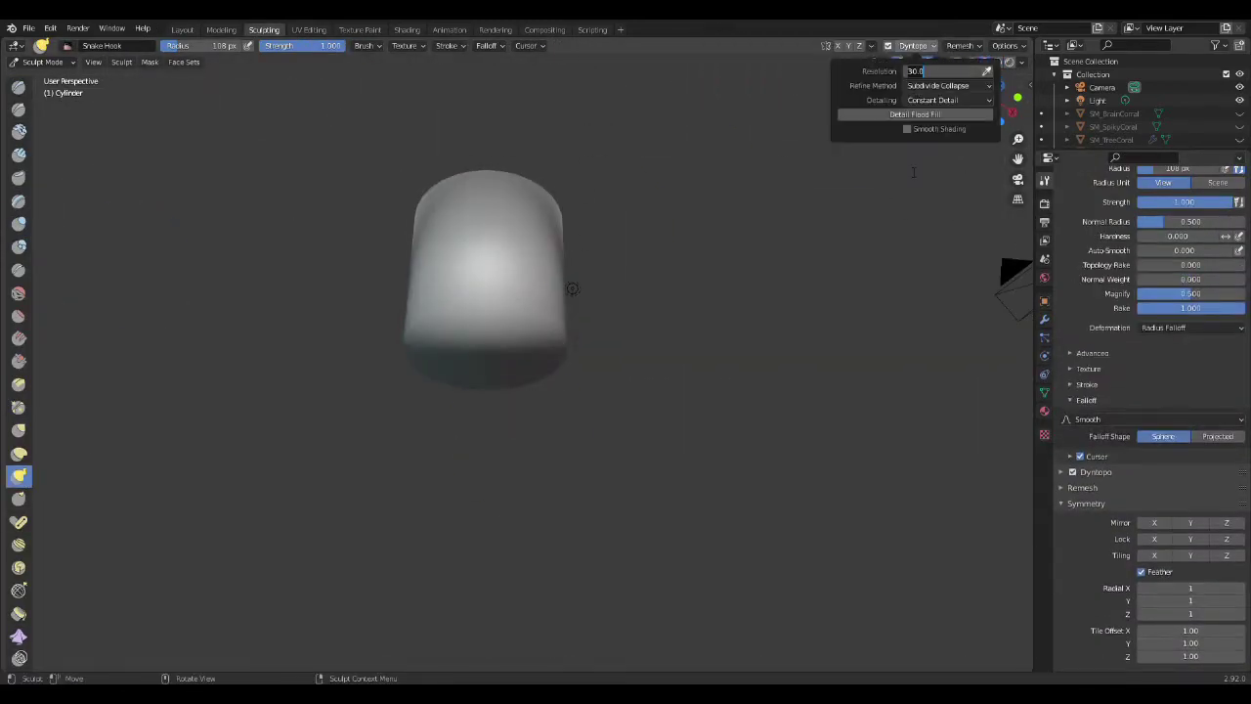
# Turn on mirror symmetry, enlarge the brush to 219 px, and pull the cylinder's bottom outward.
pyautogui.press('Return')
pyautogui.scroll(-3, 488, 342)
pyautogui.scroll(3, 796, 265)
pyautogui.click(838, 46)
pyautogui.moveTo(526, 344)
pyautogui.mouseDown(button='middle')
pyautogui.moveTo(532, 325)
pyautogui.moveTo(502, 362)
pyautogui.mouseUp(button='middle')
pyautogui.press('f')
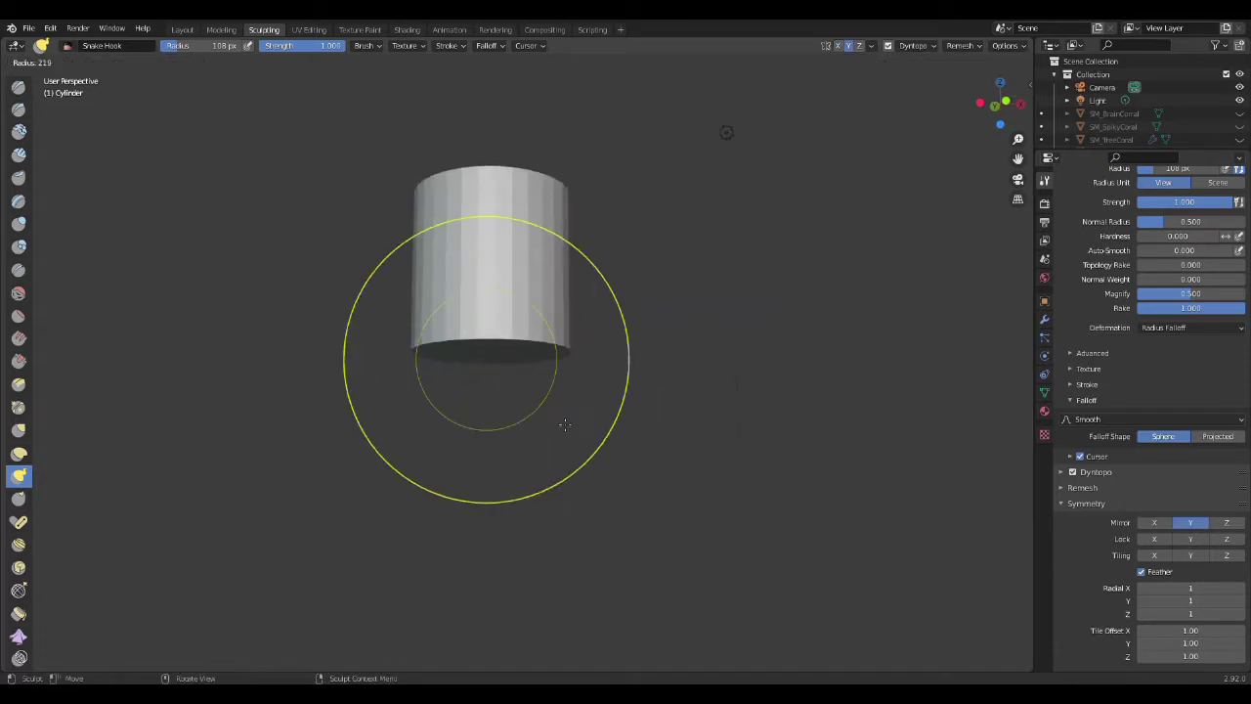
pyautogui.click(542, 358)
pyautogui.moveTo(542, 362); pyautogui.dragTo(612, 405)
# Smooth the bent lower part of the cylinder with the Smooth brush.
pyautogui.moveTo(540, 433)
pyautogui.mouseDown(button='middle')
pyautogui.moveTo(584, 528)
pyautogui.moveTo(550, 458)
pyautogui.mouseUp(button='middle')
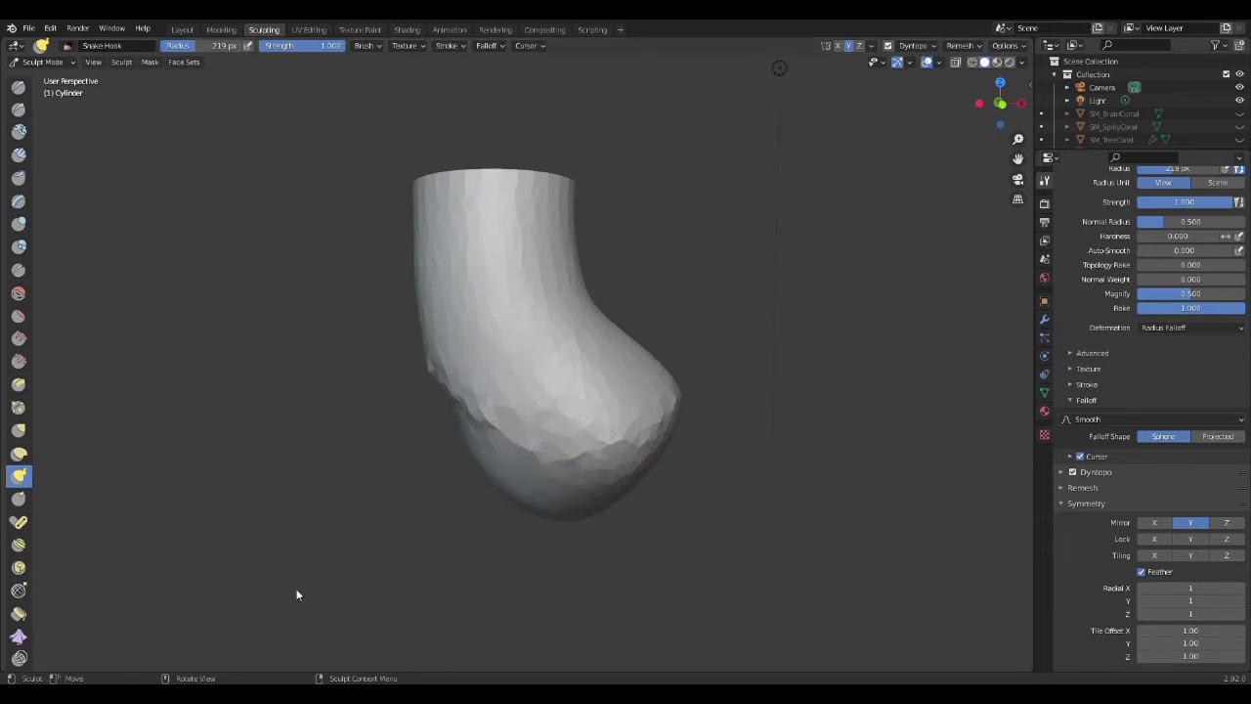
pyautogui.moveTo(678, 409)
pyautogui.mouseDown(button='middle')
pyautogui.moveTo(480, 460)
pyautogui.moveTo(690, 147)
pyautogui.mouseUp(button='middle')
pyautogui.hotkey('shift', 's')
pyautogui.moveTo(584, 413)
pyautogui.mouseDown(button='middle')
pyautogui.moveTo(2, 182)
pyautogui.moveTo(441, 446)
pyautogui.moveTo(557, 321)
pyautogui.moveTo(595, 332)
pyautogui.moveTo(467, 420)
pyautogui.moveTo(413, 227)
pyautogui.mouseUp(button='middle')
pyautogui.press('k')
pyautogui.moveTo(586, 290); pyautogui.dragTo(463, 319, button='middle')
# Carve a first crease into the side of the bent cylinder.
pyautogui.hotkey('shift', 'c')
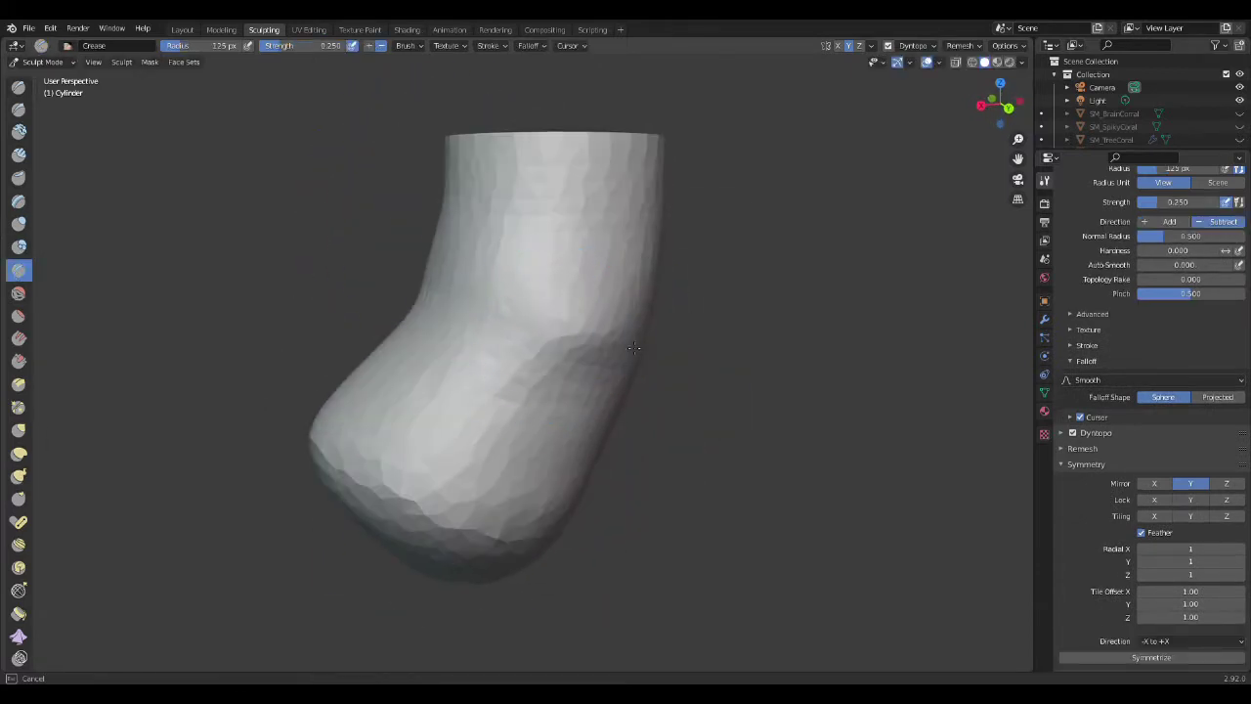
pyautogui.moveTo(539, 355); pyautogui.dragTo(544, 369, button='middle')
pyautogui.press('x')
pyautogui.moveTo(509, 329)
pyautogui.mouseDown(button='middle')
pyautogui.moveTo(617, 321)
pyautogui.moveTo(439, 260)
pyautogui.moveTo(450, 415)
pyautogui.mouseUp(button='middle')
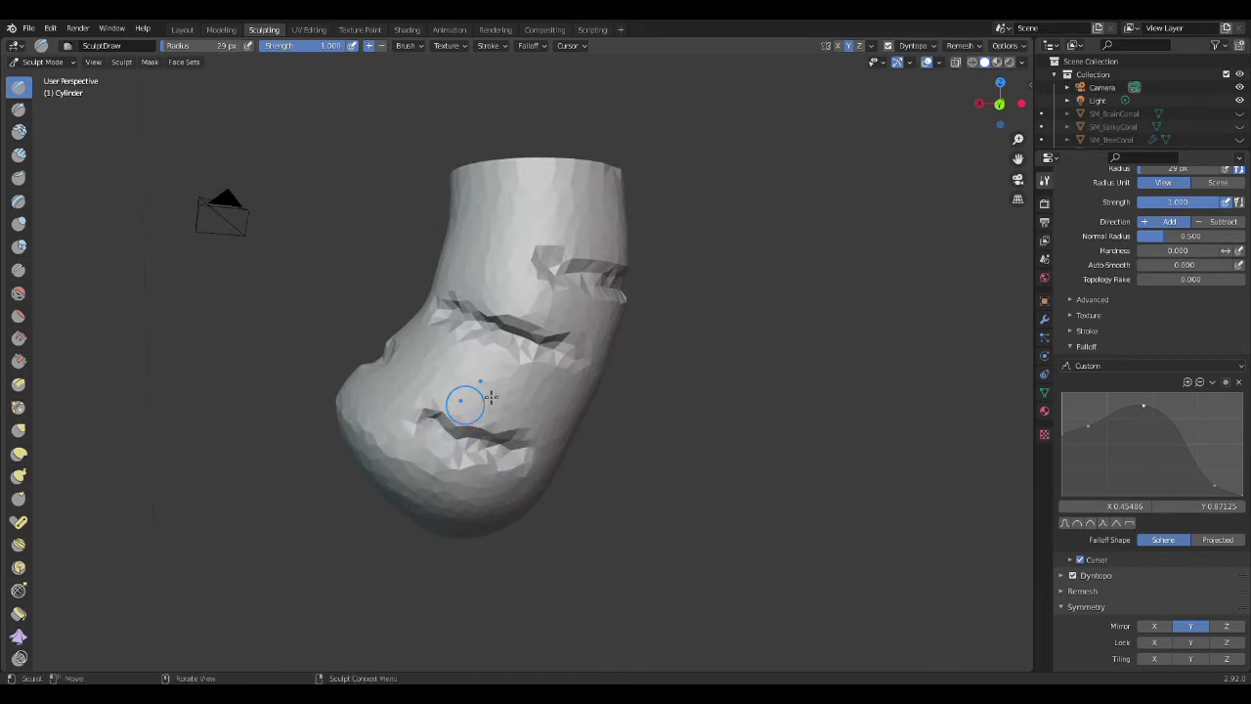
pyautogui.scroll(2, 562, 299)
# Carve ring grooves around the cylinder and its lower body with the Crease brush.
pyautogui.click(18, 269)
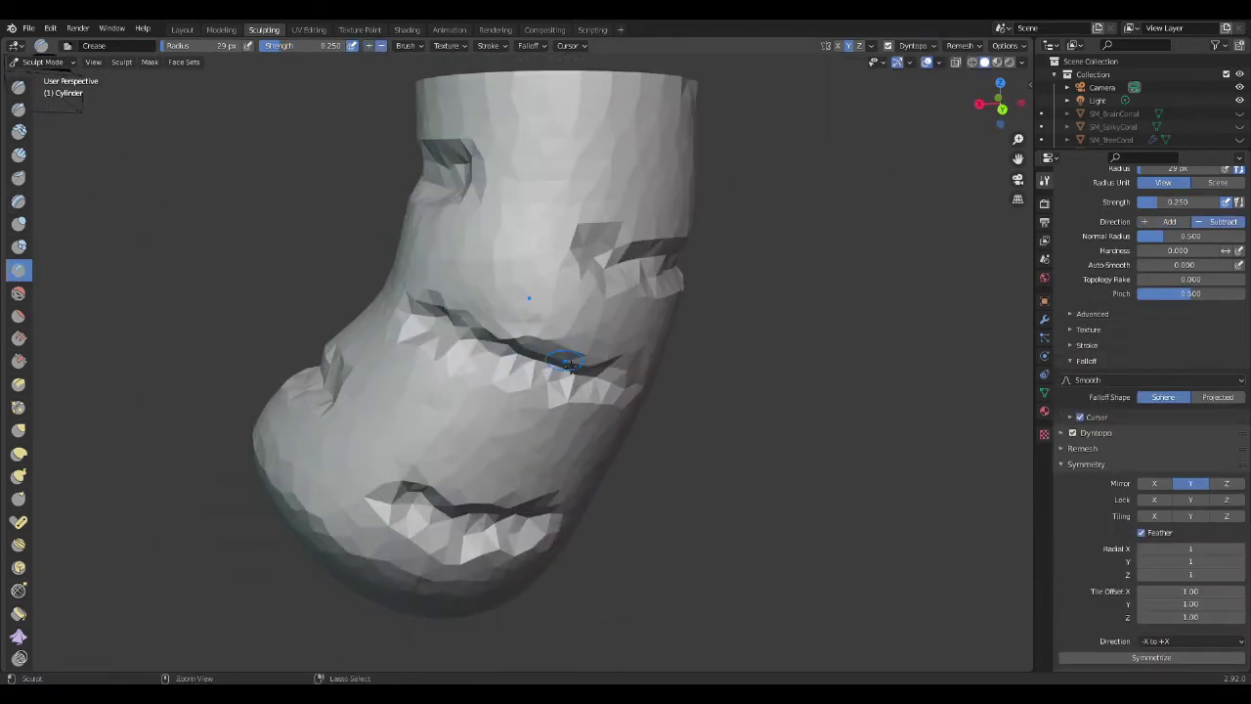
pyautogui.moveTo(437, 309)
pyautogui.mouseDown(button='middle')
pyautogui.moveTo(433, 355)
pyautogui.moveTo(544, 334)
pyautogui.moveTo(452, 363)
pyautogui.moveTo(589, 223)
pyautogui.moveTo(476, 205)
pyautogui.mouseUp(button='middle')
pyautogui.moveTo(611, 248); pyautogui.dragTo(455, 234, button='middle')
pyautogui.moveTo(589, 285)
pyautogui.mouseDown(button='middle')
pyautogui.moveTo(723, 338)
pyautogui.moveTo(555, 366)
pyautogui.moveTo(461, 293)
pyautogui.moveTo(503, 544)
pyautogui.moveTo(521, 445)
pyautogui.mouseUp(button='middle')
pyautogui.moveTo(380, 428); pyautogui.dragTo(537, 433, button='middle')
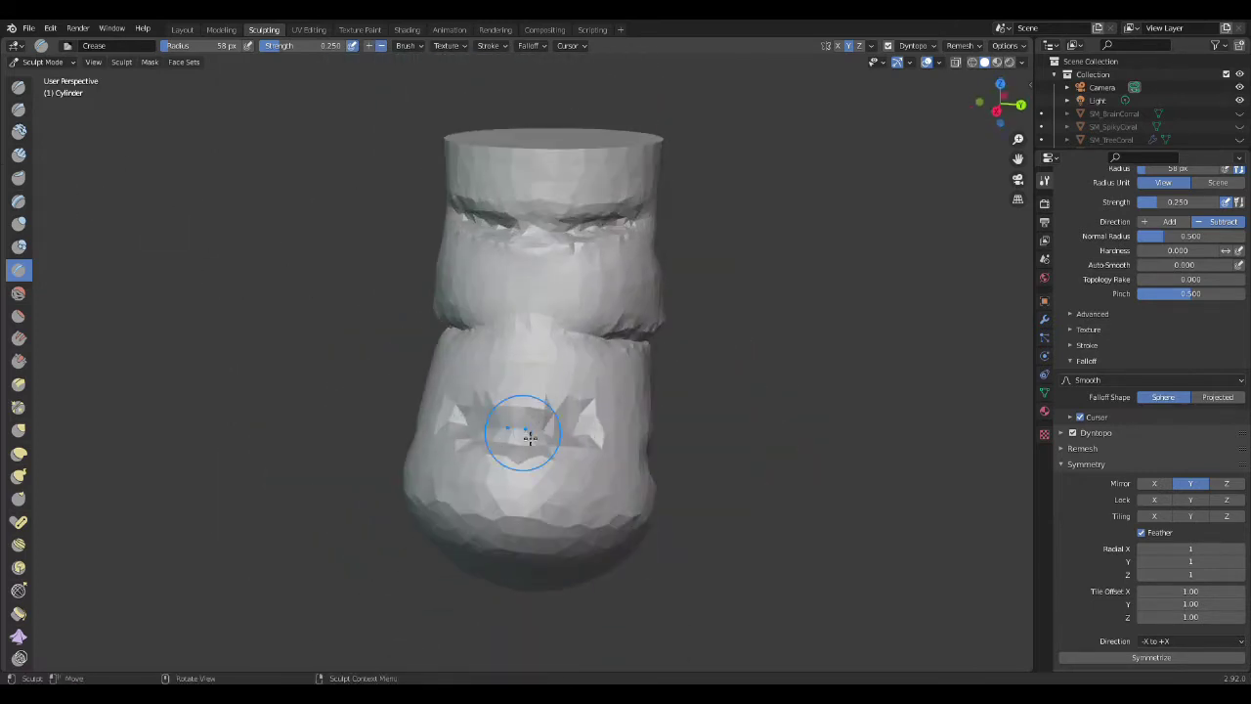
pyautogui.moveTo(675, 482); pyautogui.dragTo(605, 420, button='middle')
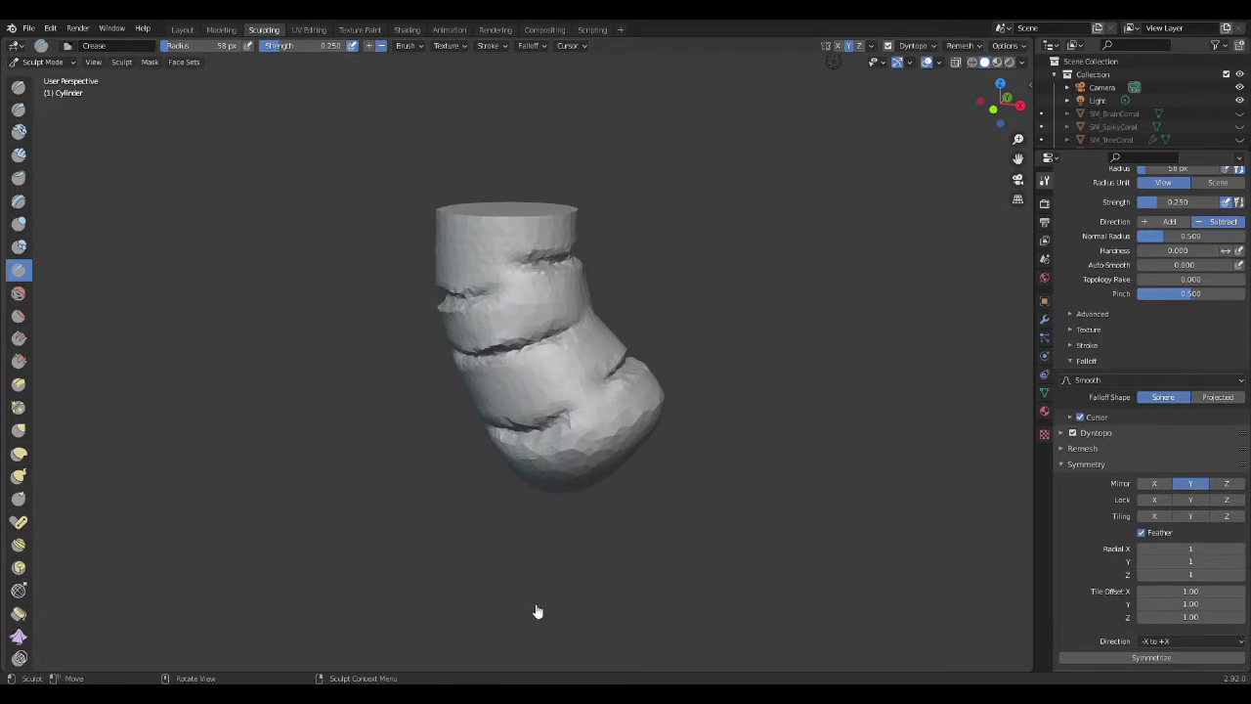
pyautogui.scroll(4, 547, 425)
# Puff up the band between two grooves with the Draw brush, checking recent strokes.
pyautogui.press('x')
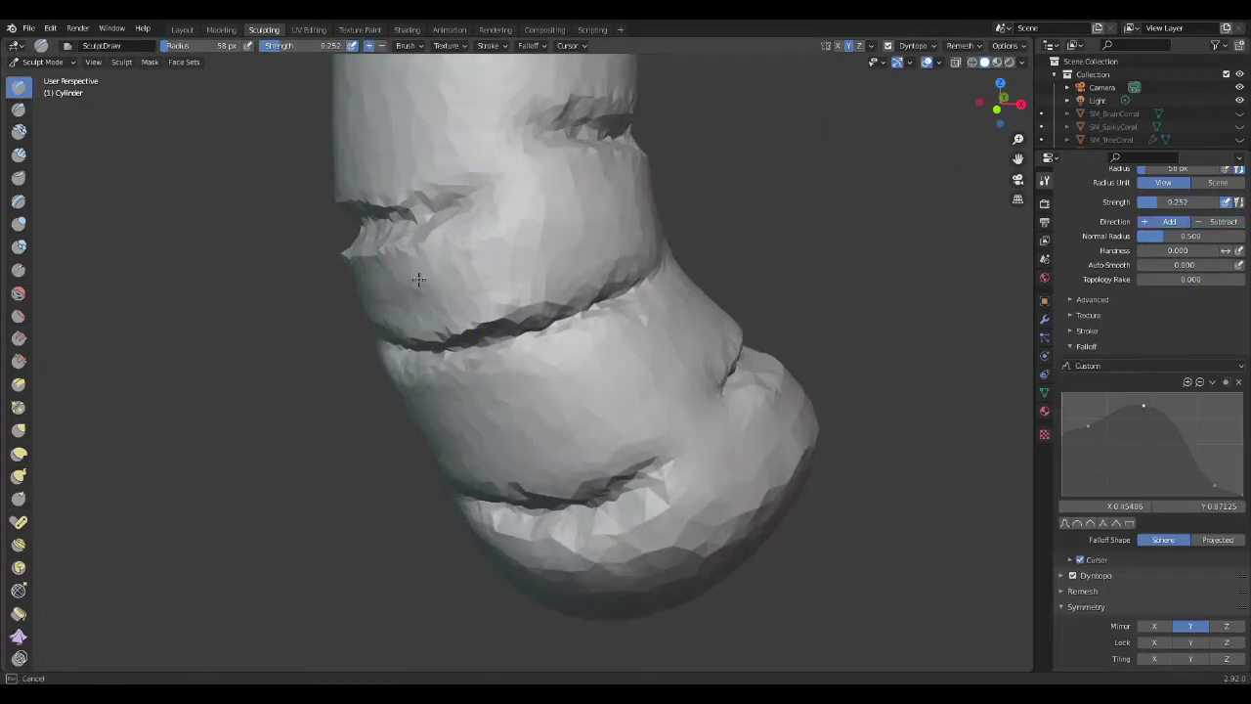
pyautogui.moveTo(362, 287); pyautogui.dragTo(392, 282, button='middle')
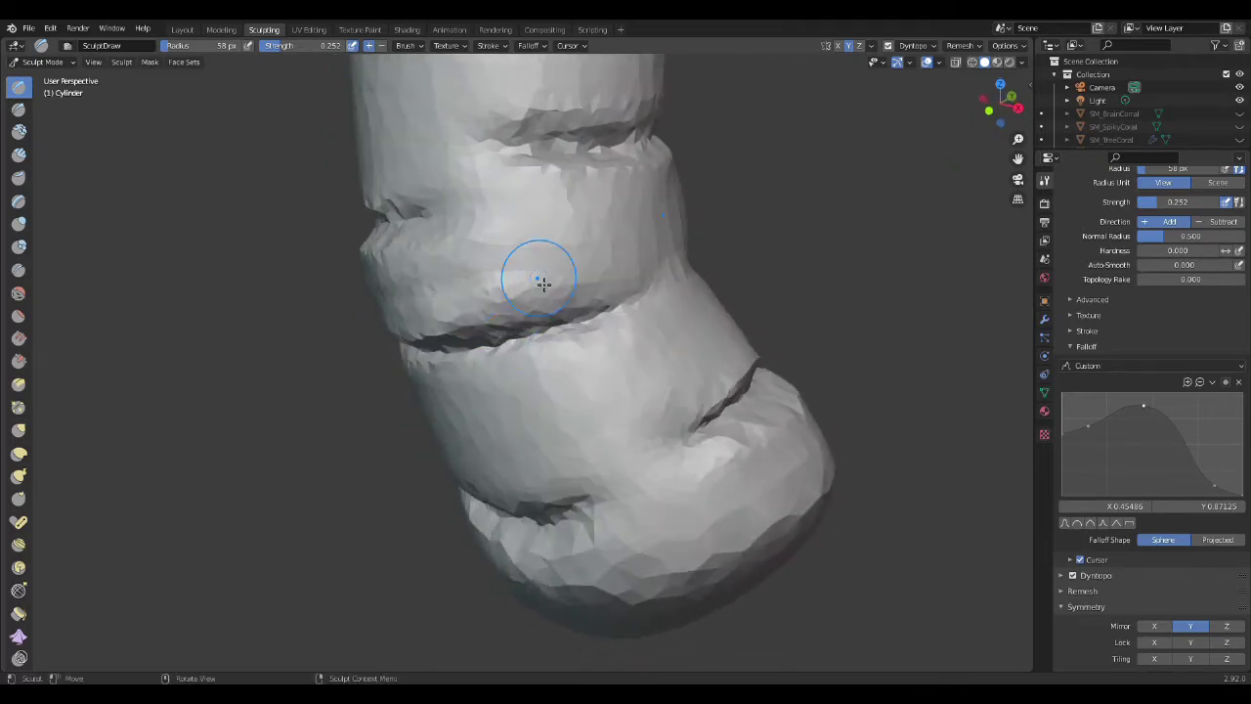
pyautogui.hotkey('ctrl', 'shift', 'z')
pyautogui.hotkey('ctrl', 'shift', 'z')
pyautogui.hotkey('ctrl', 'z')
pyautogui.hotkey('ctrl', 'z')
pyautogui.hotkey('ctrl', 'shift', 'z')
pyautogui.hotkey('ctrl', 'z')
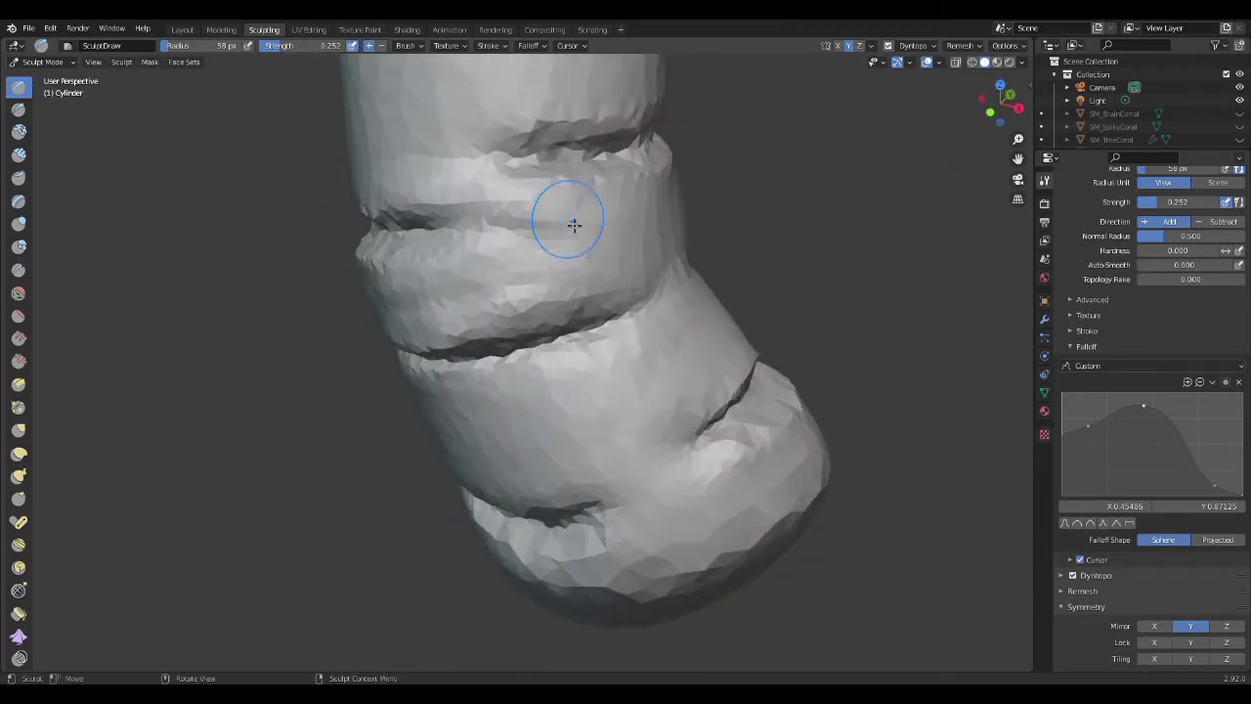
pyautogui.scroll(-3, 574, 224)
pyautogui.moveTo(629, 271); pyautogui.dragTo(591, 186, button='middle')
pyautogui.moveTo(516, 217)
pyautogui.mouseDown(button='middle')
pyautogui.moveTo(434, 344)
pyautogui.moveTo(489, 419)
pyautogui.moveTo(633, 450)
pyautogui.moveTo(600, 460)
pyautogui.moveTo(407, 261)
pyautogui.mouseUp(button='middle')
pyautogui.scroll(3, 600, 461)
# Soften the grooved surface with the Smooth brush.
pyautogui.hotkey('shift', 's')
pyautogui.scroll(-2, 406, 260)
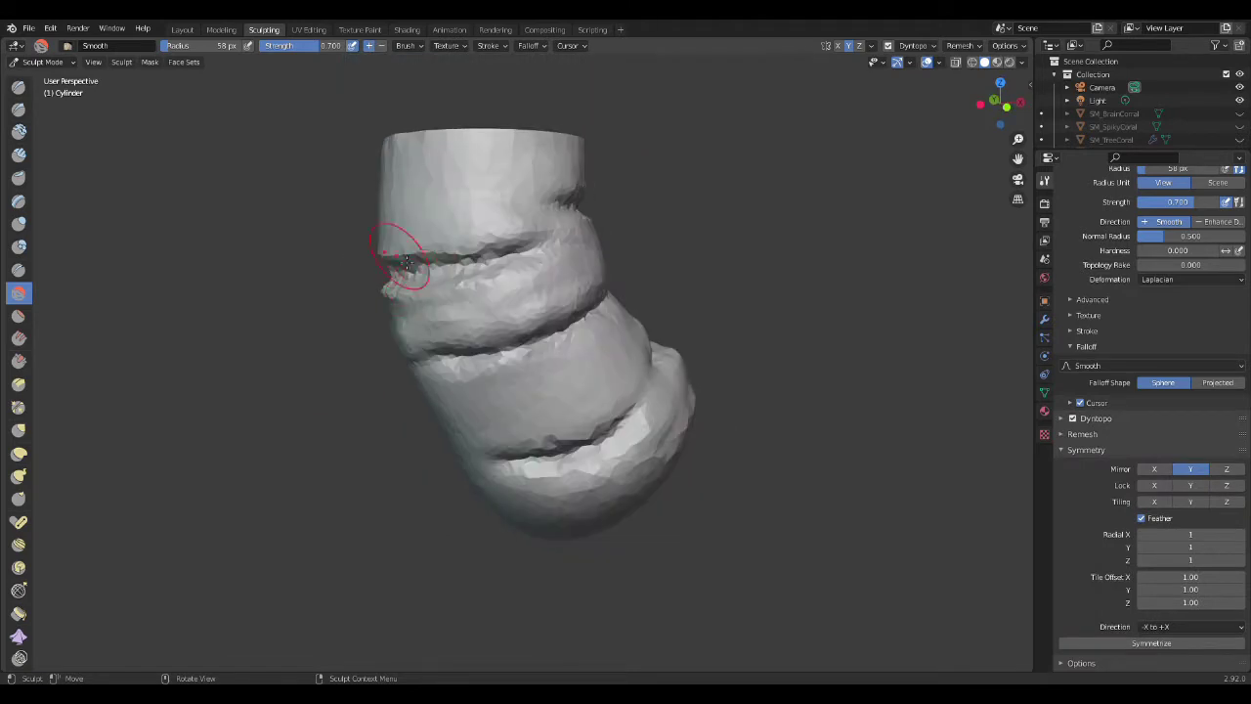
pyautogui.scroll(-2, 476, 251)
pyautogui.scroll(3, 391, 283)
pyautogui.scroll(-3, 391, 283)
pyautogui.moveTo(391, 282)
pyautogui.mouseDown(button='middle')
pyautogui.moveTo(483, 396)
pyautogui.moveTo(479, 322)
pyautogui.mouseUp(button='middle')
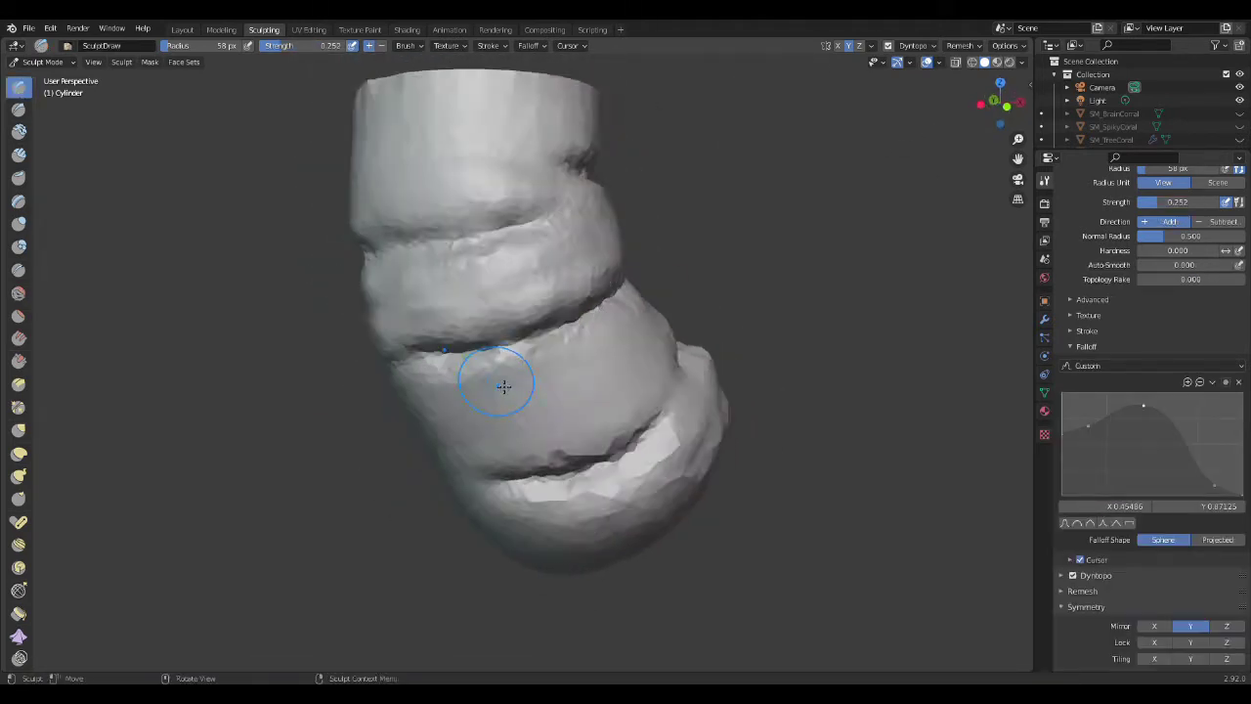
pyautogui.moveTo(502, 385); pyautogui.dragTo(479, 297, button='middle')
# Pull out the folds with a larger Snake Hook brush.
pyautogui.press('k')
pyautogui.moveTo(590, 270)
pyautogui.mouseDown(button='middle')
pyautogui.moveTo(550, 244)
pyautogui.moveTo(594, 427)
pyautogui.moveTo(592, 279)
pyautogui.moveTo(536, 377)
pyautogui.moveTo(478, 202)
pyautogui.mouseUp(button='middle')
pyautogui.moveTo(571, 217)
pyautogui.mouseDown(button='middle')
pyautogui.moveTo(508, 390)
pyautogui.moveTo(486, 510)
pyautogui.moveTo(576, 487)
pyautogui.moveTo(475, 516)
pyautogui.moveTo(528, 508)
pyautogui.mouseUp(button='middle')
pyautogui.click(507, 494)
pyautogui.moveTo(528, 441); pyautogui.dragTo(712, 307, button='middle')
pyautogui.scroll(2, 500, 316)
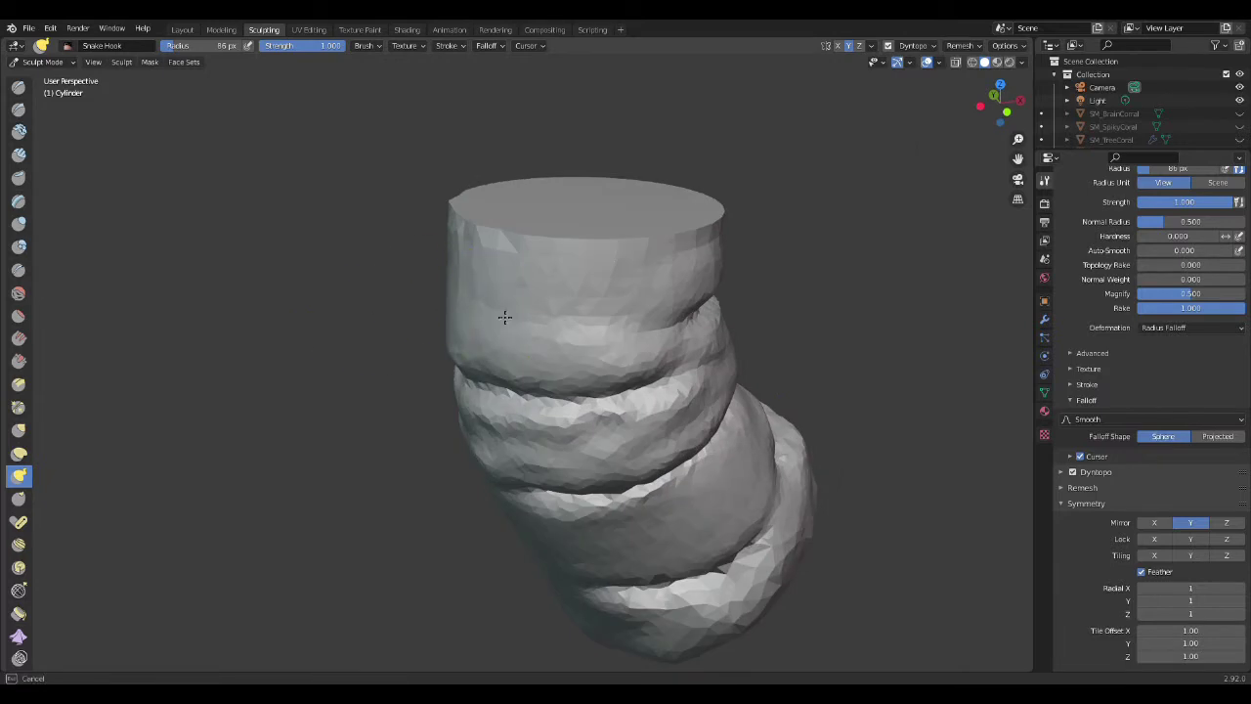
pyautogui.moveTo(572, 325)
pyautogui.mouseDown(button='middle')
pyautogui.moveTo(576, 424)
pyautogui.moveTo(580, 404)
pyautogui.moveTo(628, 394)
pyautogui.moveTo(500, 408)
pyautogui.mouseUp(button='middle')
pyautogui.moveTo(483, 322)
pyautogui.mouseDown(button='middle')
pyautogui.moveTo(441, 257)
pyautogui.moveTo(469, 363)
pyautogui.moveTo(593, 315)
pyautogui.moveTo(749, 198)
pyautogui.moveTo(537, 224)
pyautogui.moveTo(185, 457)
pyautogui.mouseUp(button='middle')
# Apply Shade Smooth to the cylinder from the Layout workspace.
pyautogui.hotkey('shift', 's')
pyautogui.click(182, 29)
pyautogui.rightClick(433, 299)
pyautogui.click(432, 296)
pyautogui.moveTo(441, 355); pyautogui.dragTo(339, 378, button='middle')
# Back in Sculpting, deepen the groove along the lower fold with Crease.
pyautogui.click(264, 30)
pyautogui.moveTo(440, 293); pyautogui.dragTo(516, 394, button='middle')
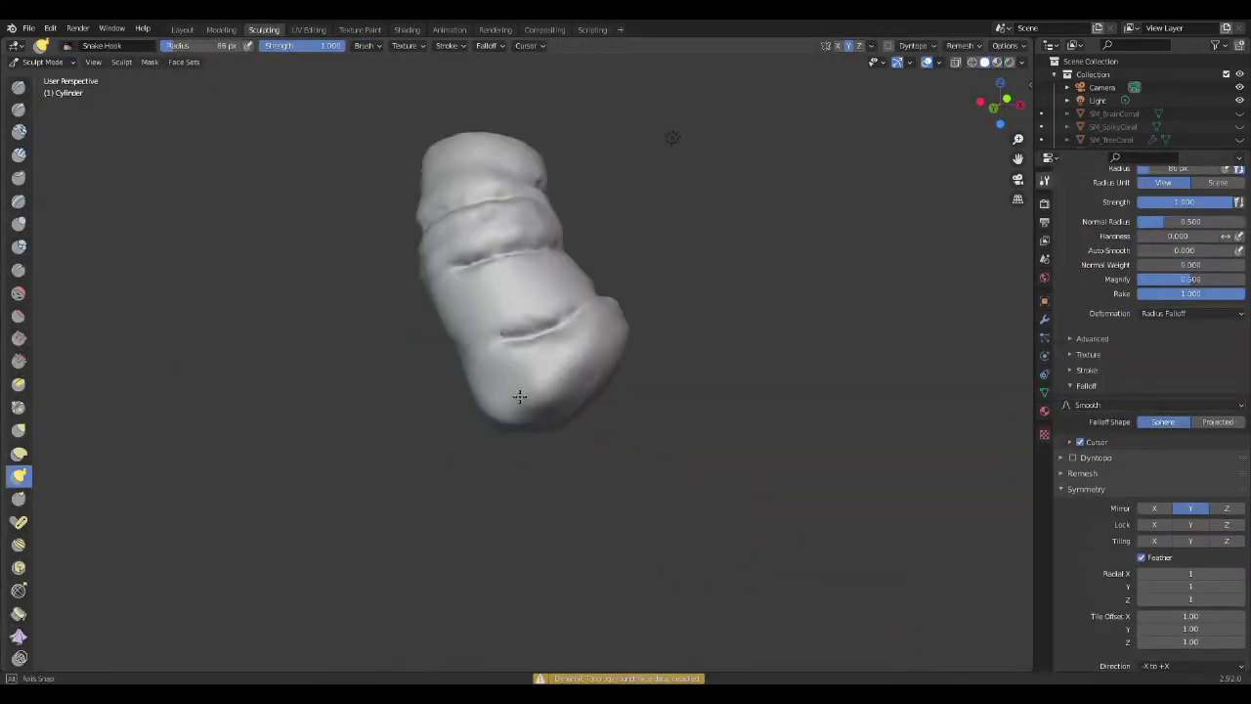
pyautogui.scroll(3, 517, 393)
pyautogui.moveTo(651, 312)
pyautogui.mouseDown(button='middle')
pyautogui.moveTo(728, 324)
pyautogui.moveTo(558, 377)
pyautogui.moveTo(615, 446)
pyautogui.moveTo(22, 202)
pyautogui.mouseUp(button='middle')
pyautogui.click(18, 269)
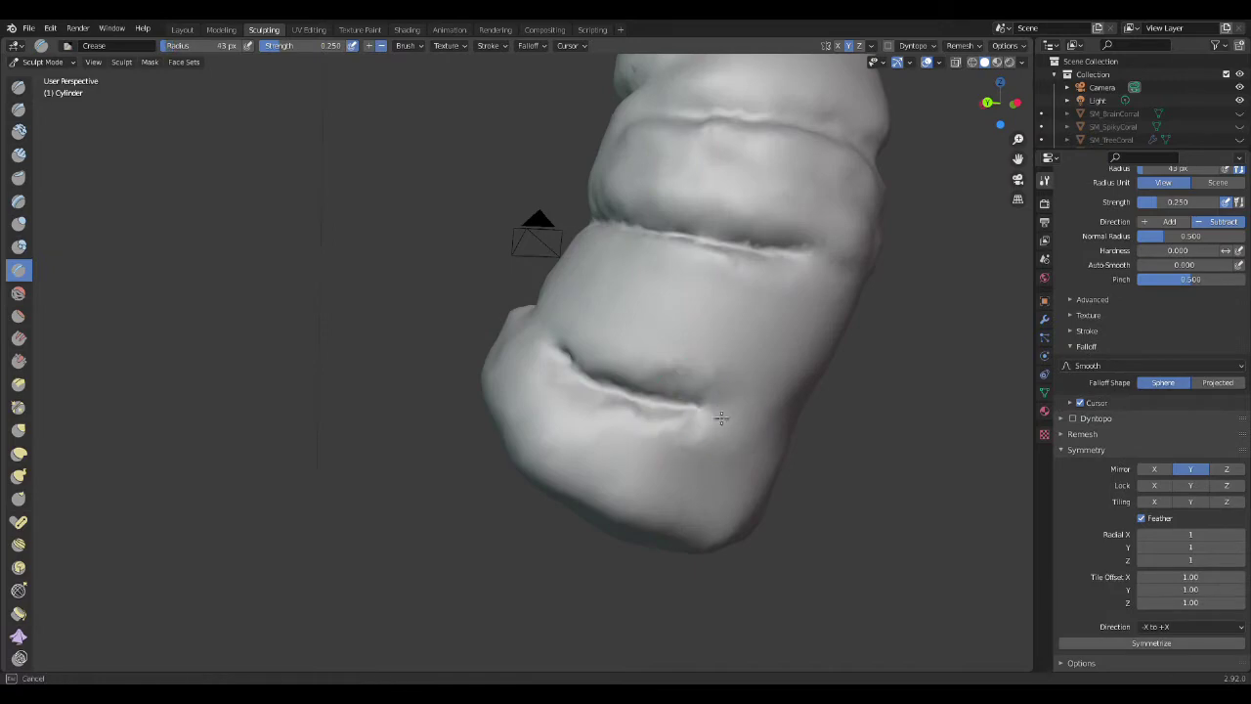
pyautogui.moveTo(721, 417); pyautogui.dragTo(605, 424, button='middle')
pyautogui.scroll(-3, 648, 438)
# Put the body into Edit Mode in the Layout workspace.
pyautogui.click(182, 29)
pyautogui.press('Tab')
pyautogui.scroll(-3, 538, 363)
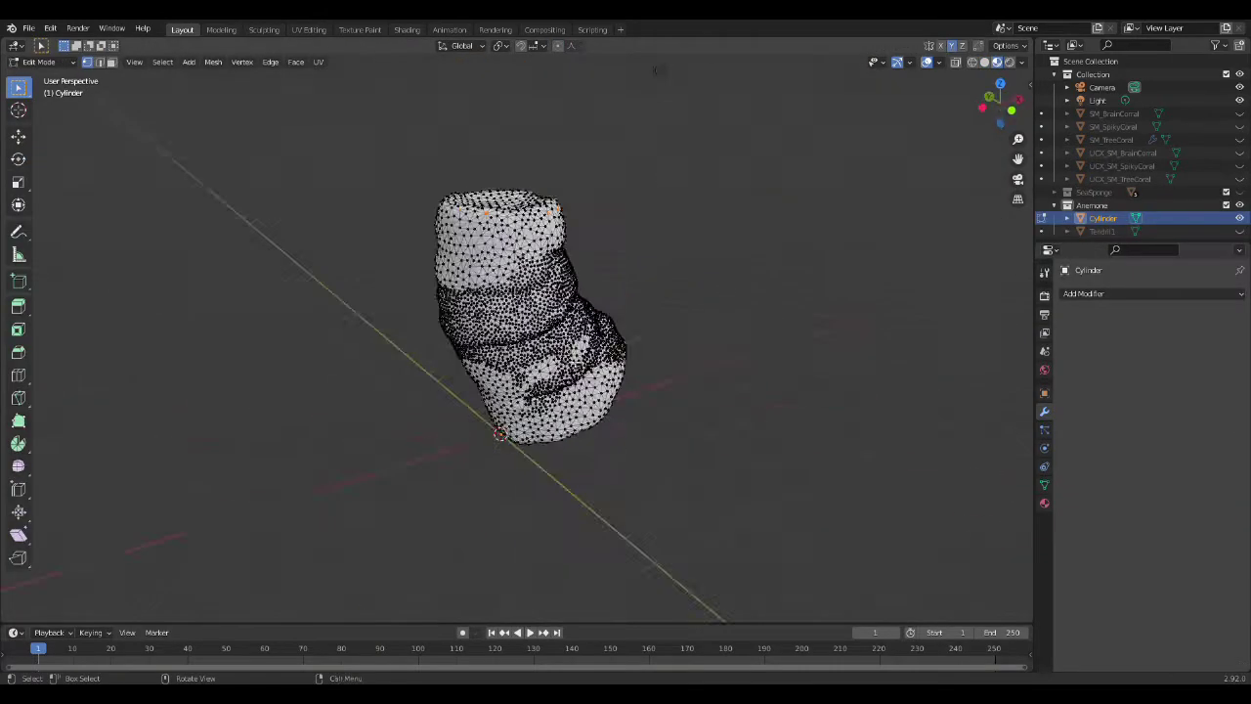
# Return to Object Mode and apply a Decimate modifier to reduce the body's polygons.
pyautogui.press('Tab')
pyautogui.scroll(5, 657, 71)
pyautogui.click(1083, 293)
pyautogui.click(977, 382)
pyautogui.rightClick(545, 269)
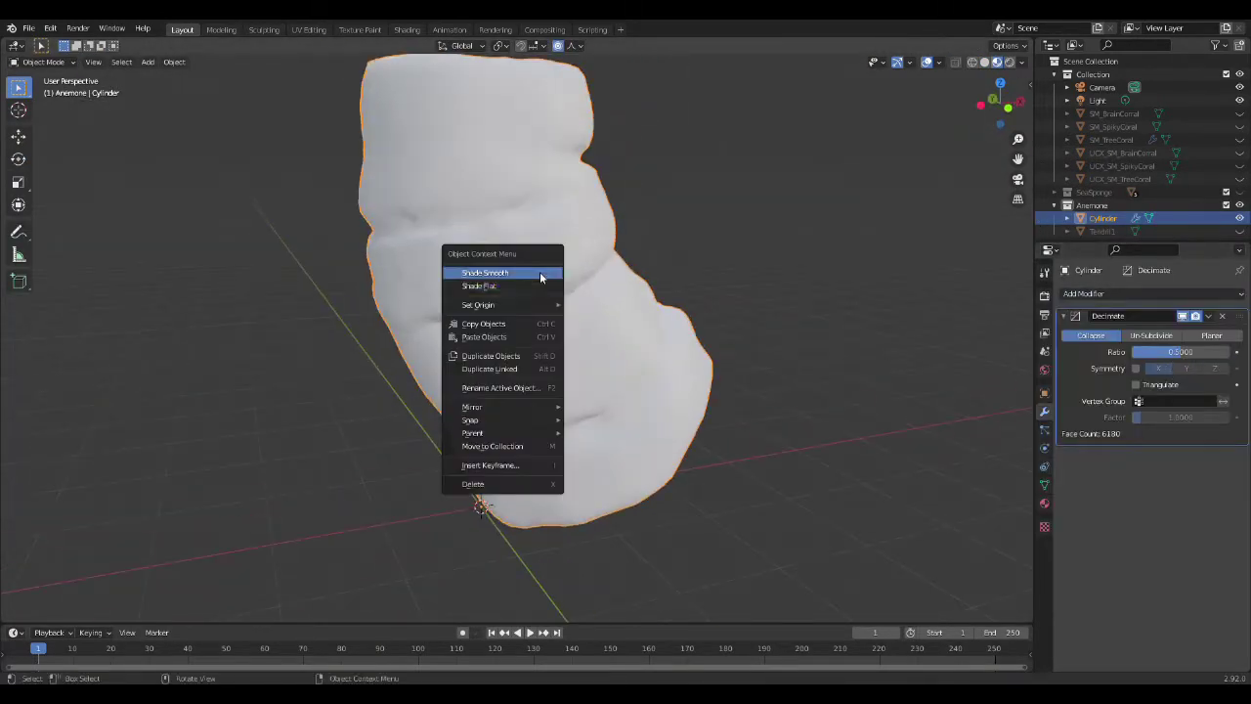
pyautogui.press('Escape')
pyautogui.scroll(-3, 755, 369)
pyautogui.hotkey('ctrl', 'z')
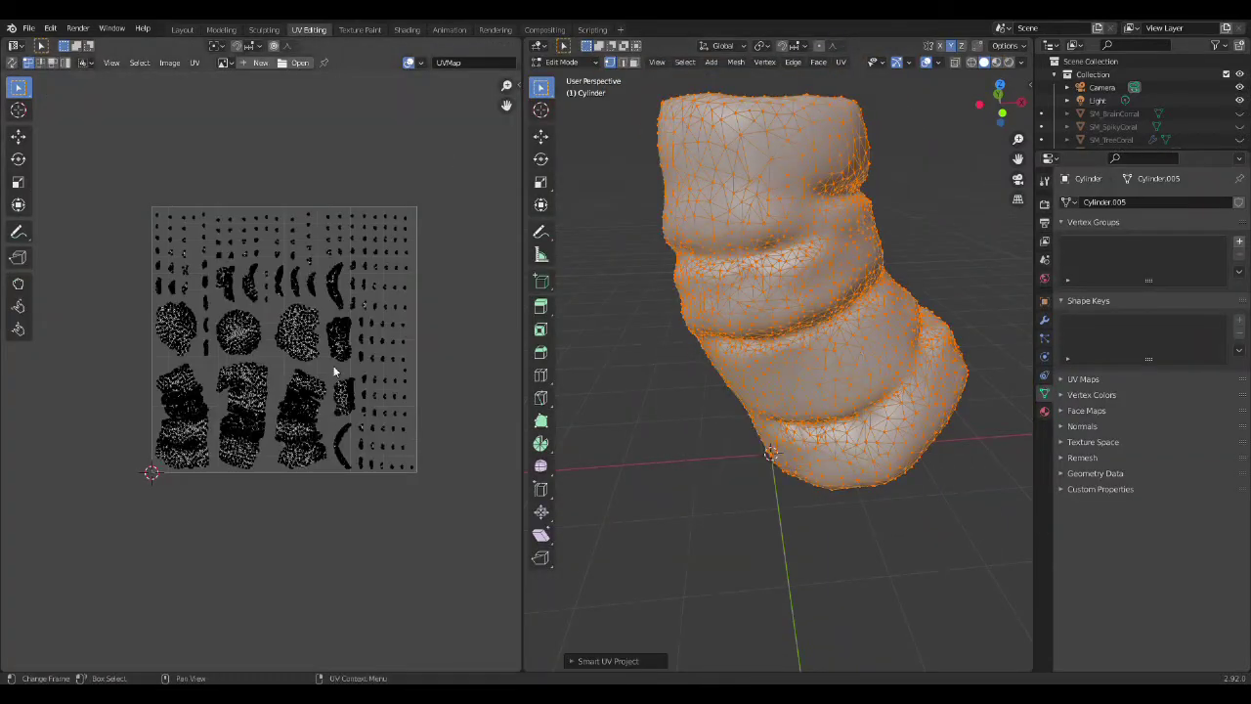
# Unwrap the body's UVs with Smart UV Project.
pyautogui.press('u')
pyautogui.click(830, 381)
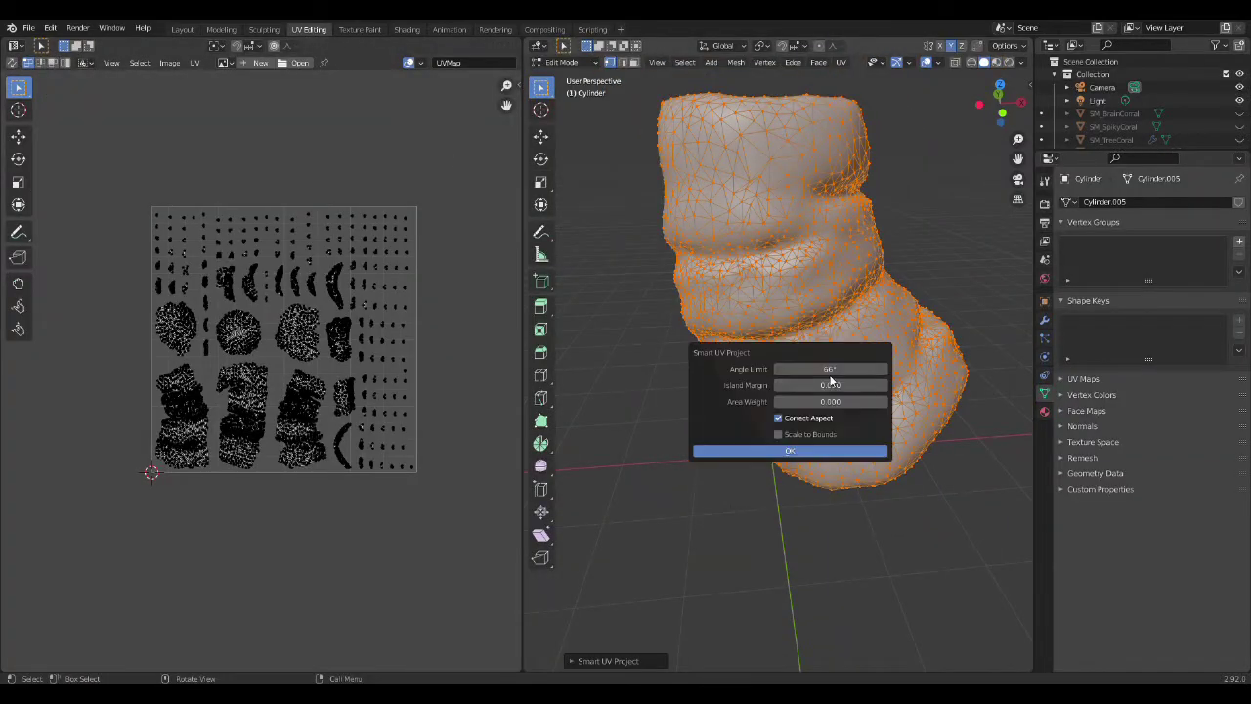
pyautogui.click(833, 458)
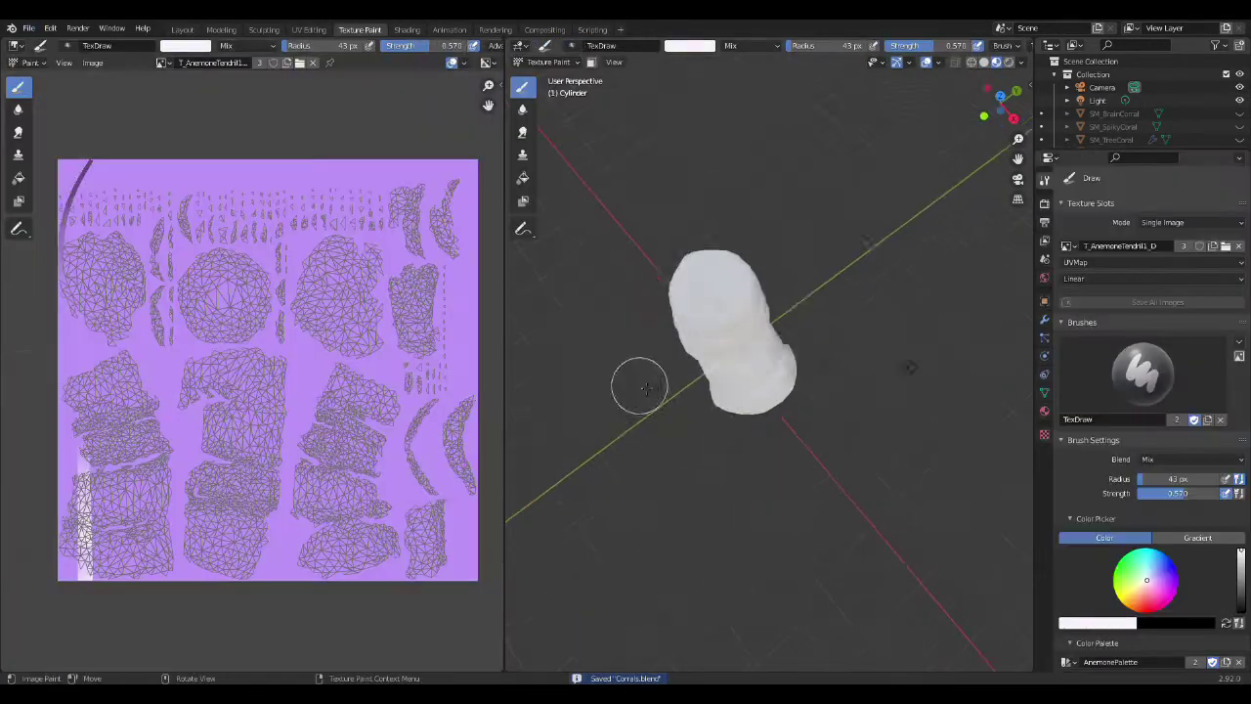
# Create material M_AnemoneBody with a new purple 2048 px T_AnemoneBody_D base-colour image.
pyautogui.click(1044, 411)
pyautogui.click(1100, 256)
pyautogui.write('M_AnemoneBody')
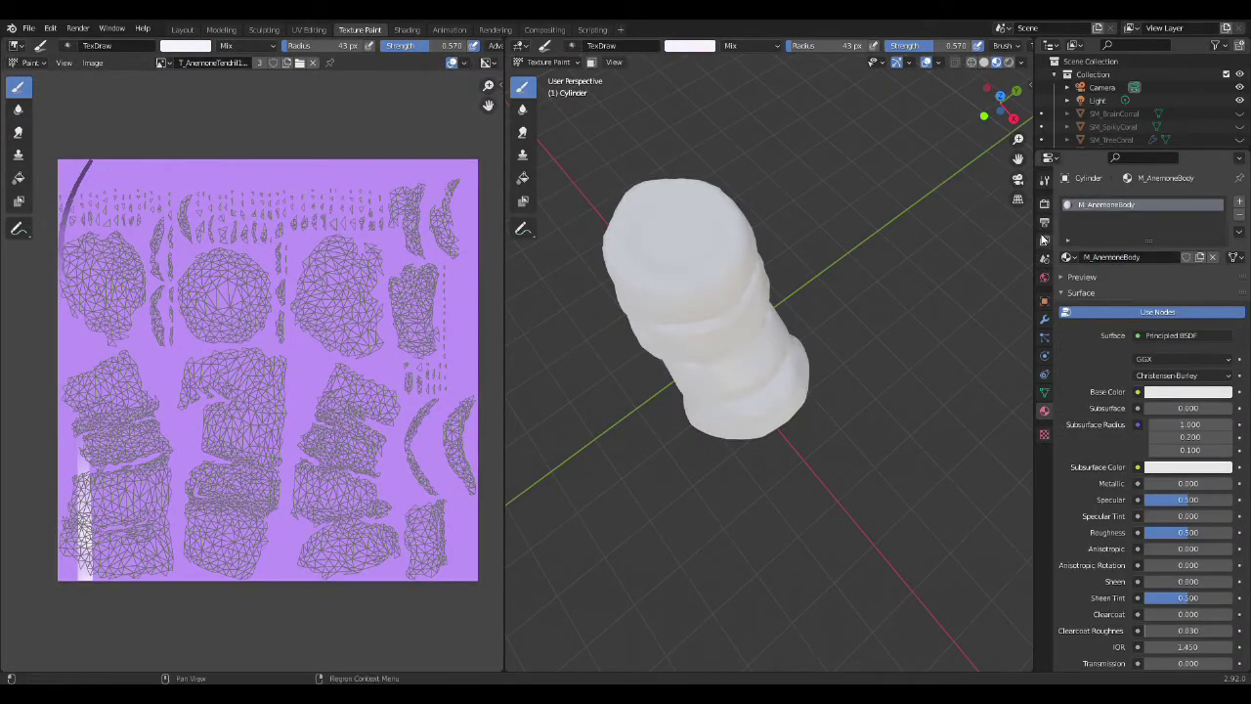
pyautogui.click(1137, 391)
pyautogui.click(1016, 424)
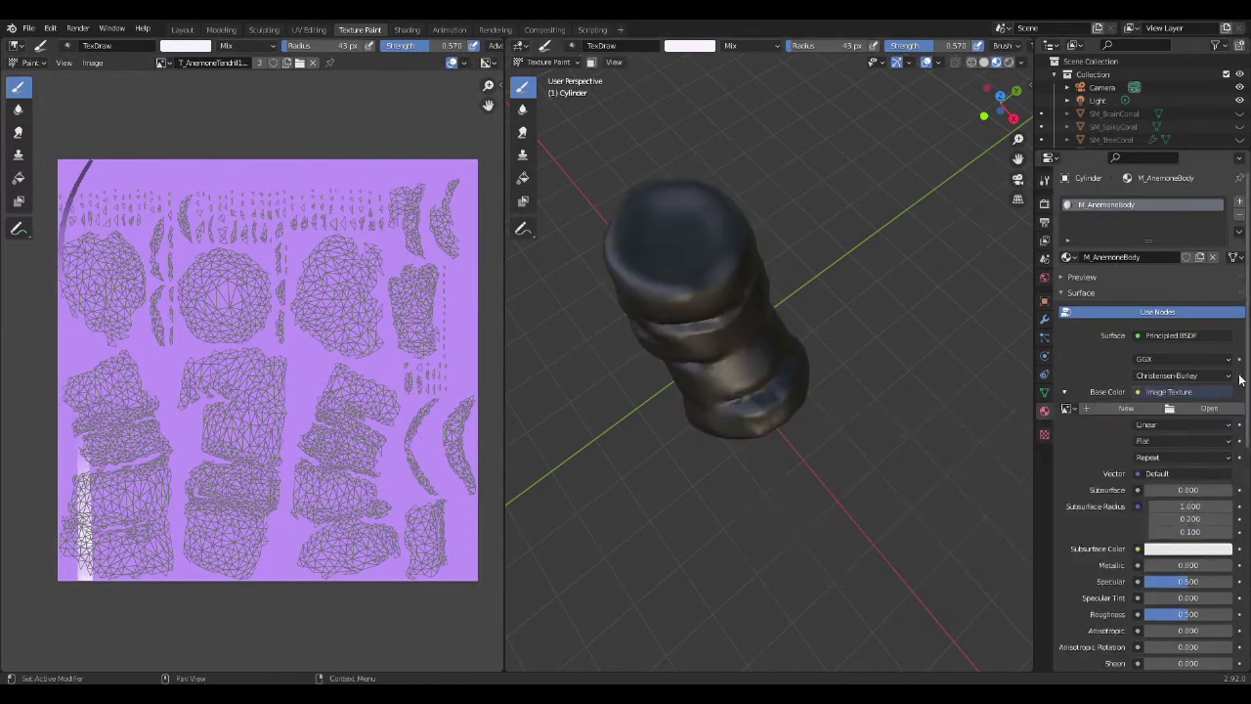
pyautogui.click(1123, 408)
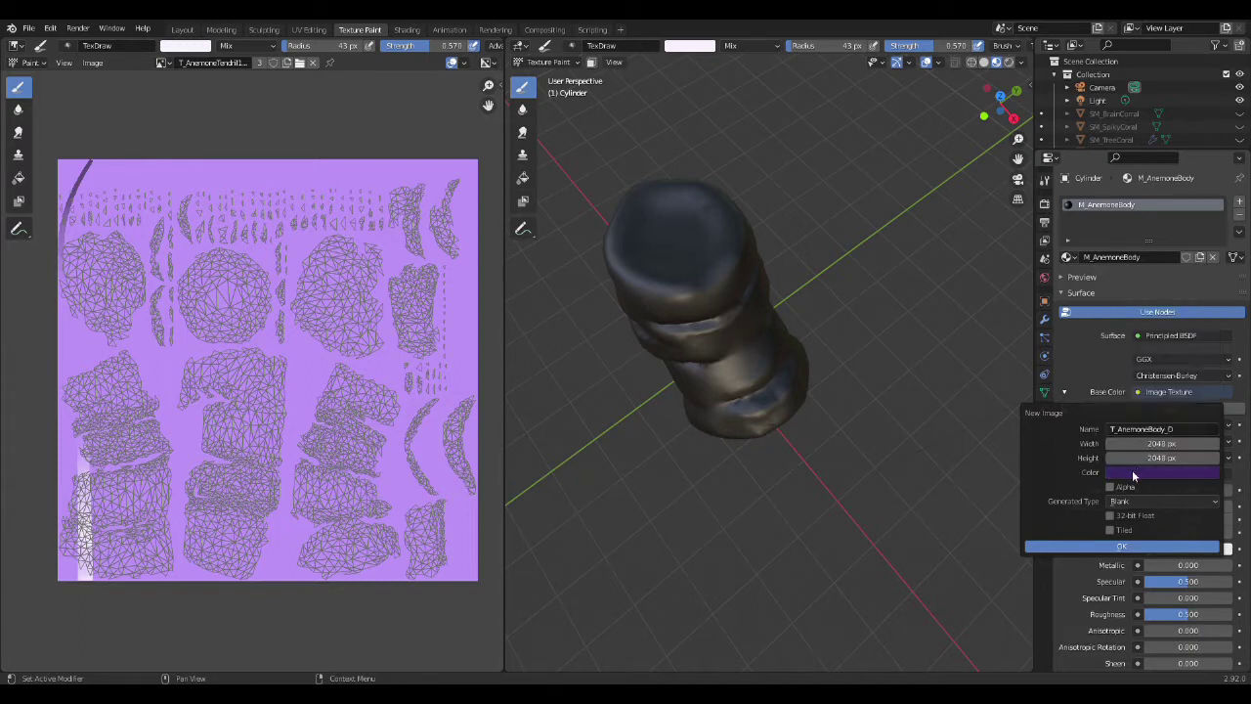
pyautogui.click(1120, 545)
# Adjust the material roughness and fill the body texture with darker purple.
pyautogui.moveTo(734, 539); pyautogui.dragTo(1156, 530, button='middle')
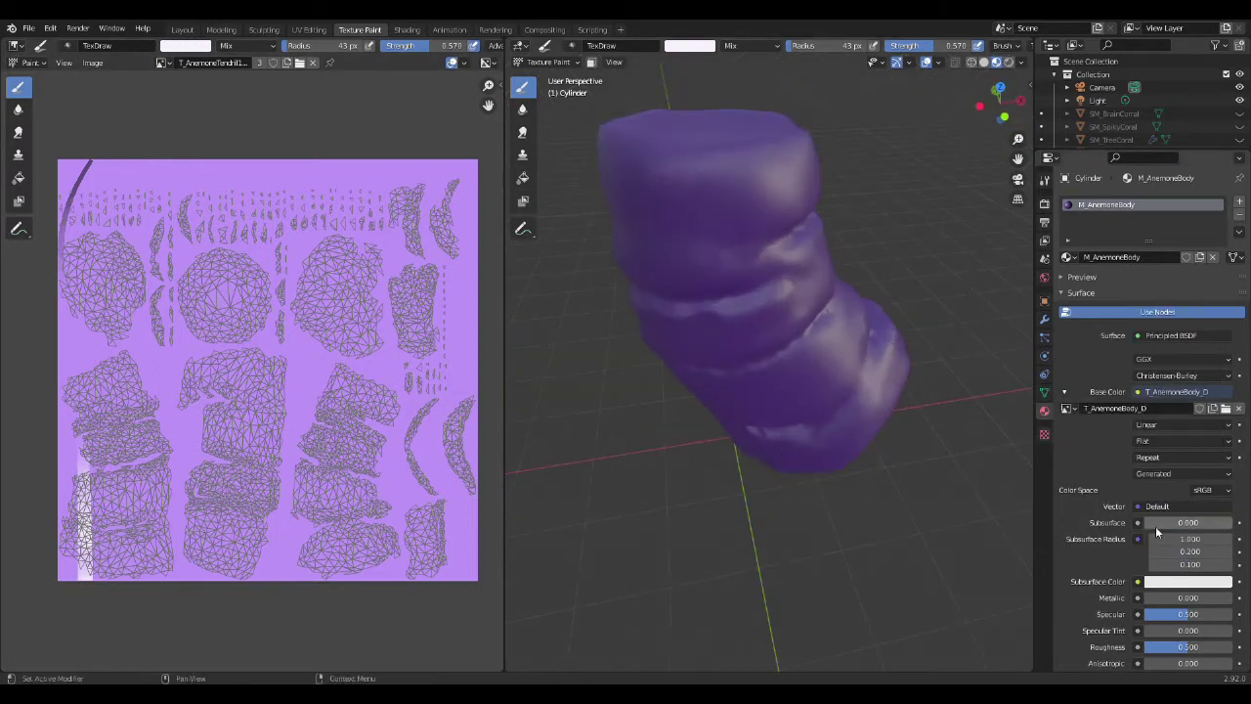
pyautogui.moveTo(1187, 646); pyautogui.dragTo(1143, 646)
pyautogui.moveTo(798, 407); pyautogui.dragTo(775, 411, button='middle')
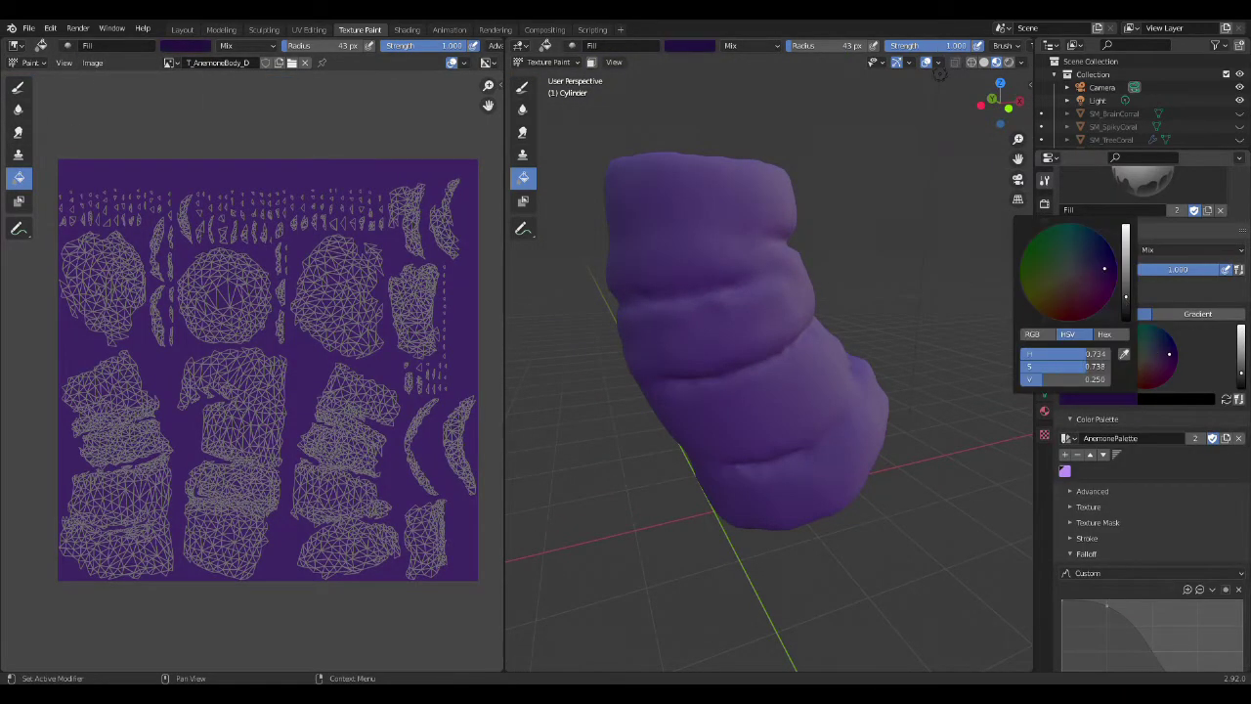
pyautogui.click(723, 342)
pyautogui.scroll(-4, 723, 342)
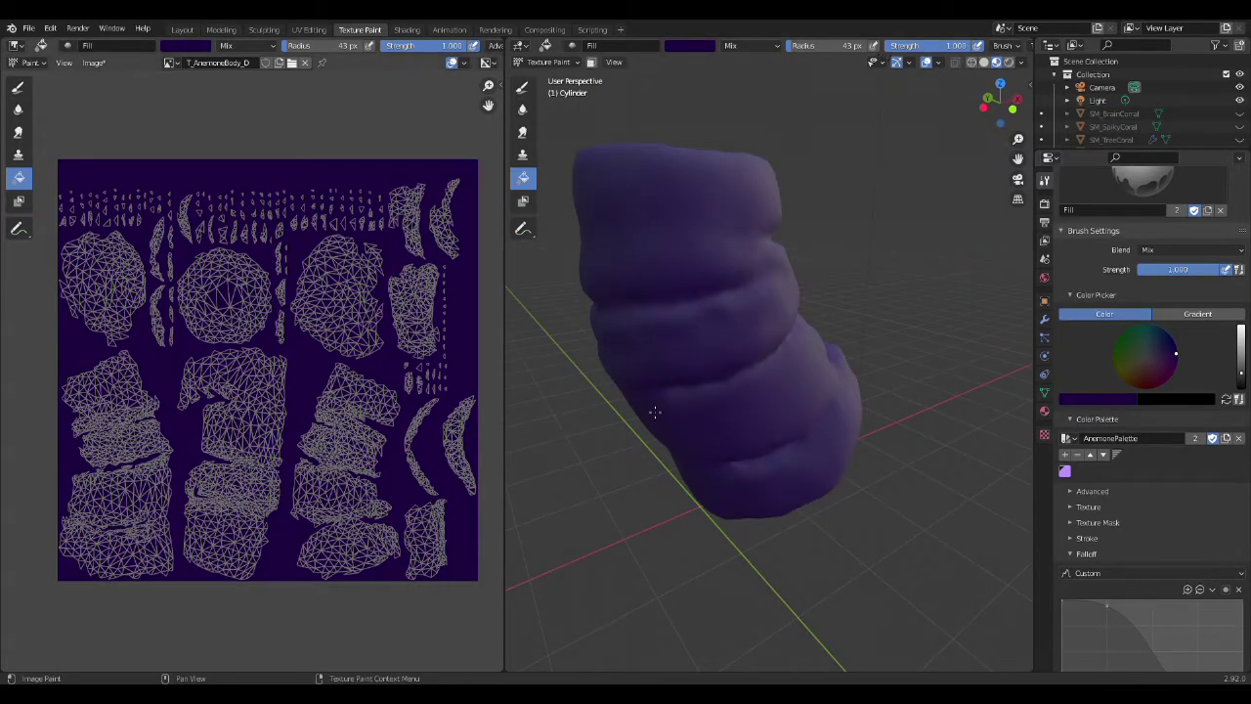
pyautogui.scroll(6, 684, 293)
pyautogui.moveTo(684, 293); pyautogui.dragTo(629, 225, button='middle')
# Switch to the Draw paint brush and lower its strength.
pyautogui.click(522, 87)
pyautogui.moveTo(742, 342); pyautogui.dragTo(781, 372, button='middle')
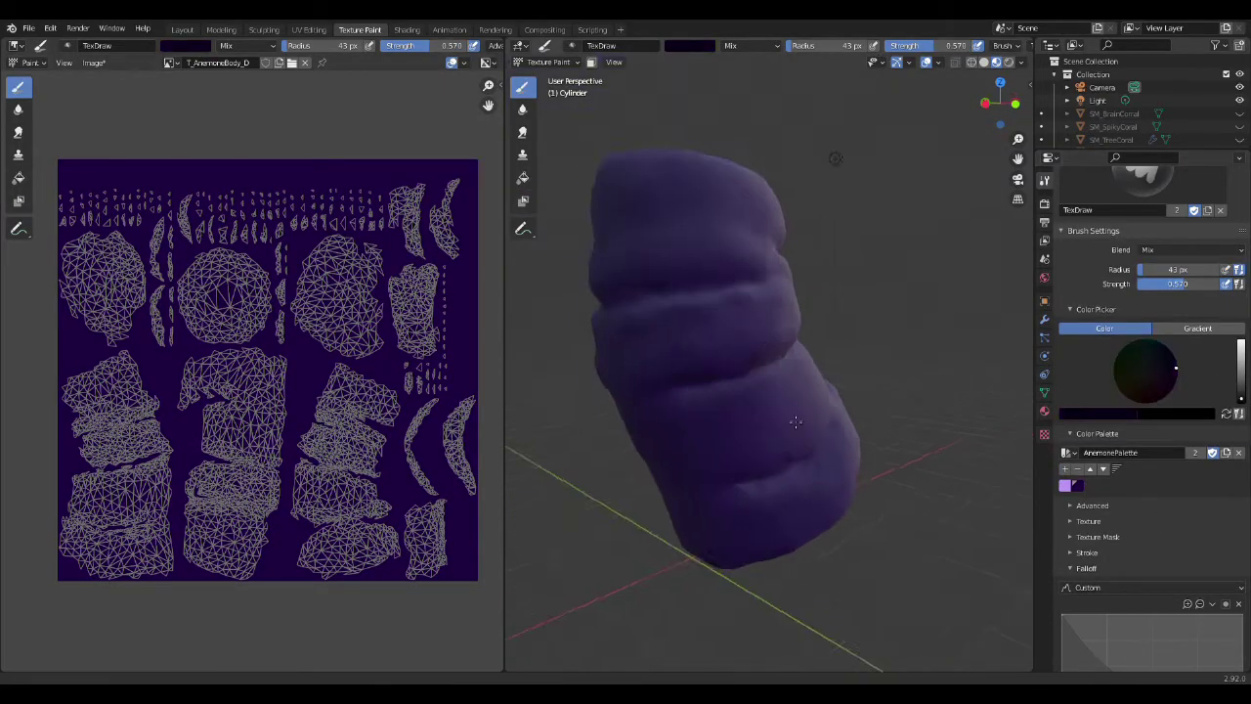
pyautogui.scroll(-4, 1153, 489)
pyautogui.scroll(3, 893, 215)
pyautogui.scroll(10, 1153, 390)
pyautogui.scroll(-4, 838, 382)
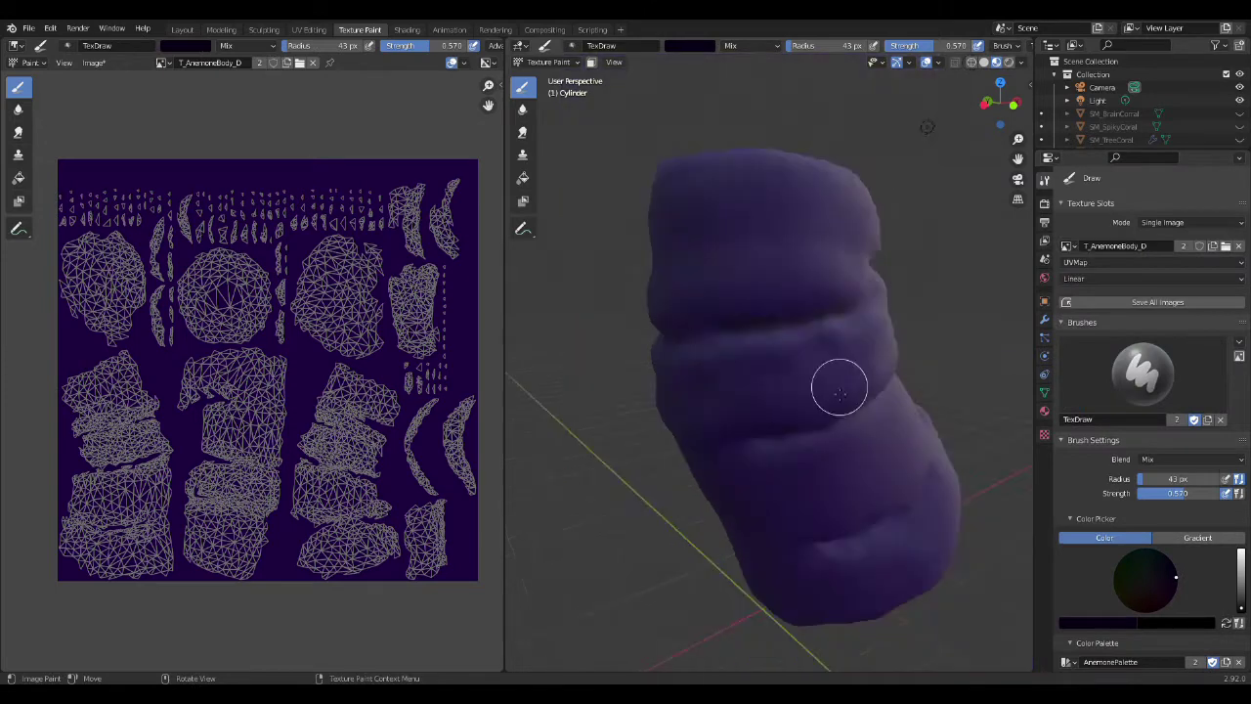
pyautogui.hotkey('shift', 'f')
pyautogui.scroll(3, 648, 335)
pyautogui.scroll(-8, 1153, 391)
pyautogui.moveTo(711, 334)
pyautogui.mouseDown(button='middle')
pyautogui.moveTo(851, 288)
pyautogui.moveTo(759, 316)
pyautogui.moveTo(868, 293)
pyautogui.mouseUp(button='middle')
pyautogui.scroll(-4, 869, 293)
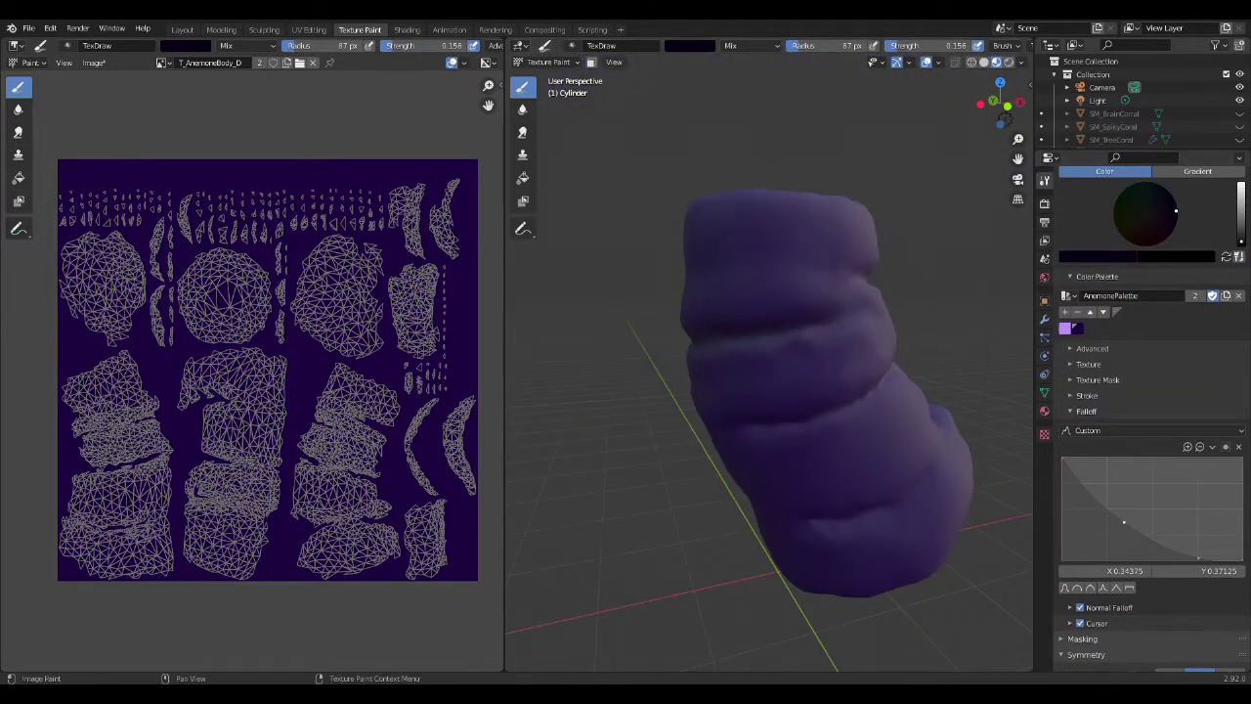
pyautogui.scroll(2, 773, 433)
pyautogui.scroll(2, 726, 419)
# Paint violet strokes over the top, upper body and folds.
pyautogui.moveTo(726, 419)
pyautogui.mouseDown(button='middle')
pyautogui.moveTo(825, 491)
pyautogui.moveTo(775, 418)
pyautogui.mouseUp(button='middle')
pyautogui.scroll(-5, 826, 491)
pyautogui.scroll(3, 826, 491)
pyautogui.moveTo(690, 442)
pyautogui.mouseDown(button='middle')
pyautogui.moveTo(824, 474)
pyautogui.moveTo(731, 349)
pyautogui.moveTo(681, 363)
pyautogui.moveTo(782, 371)
pyautogui.mouseUp(button='middle')
pyautogui.scroll(2, 732, 349)
pyautogui.scroll(2, 710, 268)
pyautogui.scroll(-2, 682, 362)
pyautogui.moveTo(748, 284); pyautogui.dragTo(776, 224)
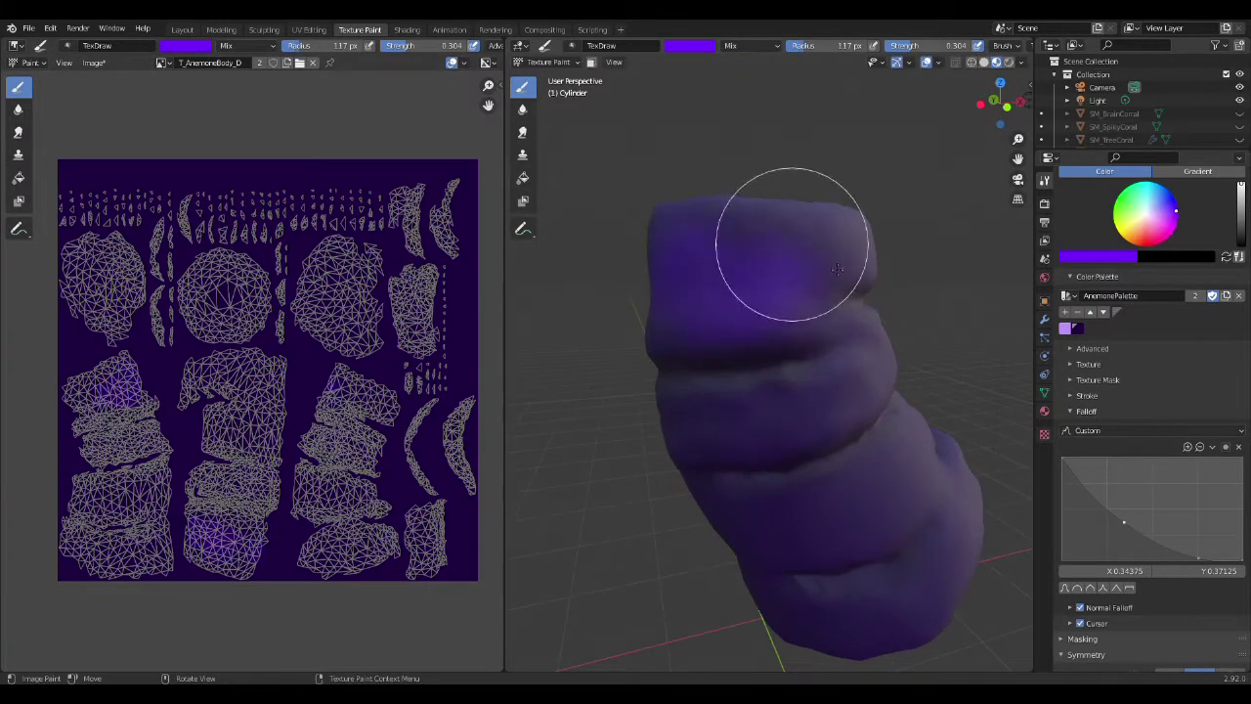
pyautogui.moveTo(776, 224); pyautogui.dragTo(832, 344, button='middle')
pyautogui.moveTo(745, 390)
pyautogui.mouseDown(button='middle')
pyautogui.moveTo(645, 358)
pyautogui.moveTo(729, 405)
pyautogui.moveTo(684, 385)
pyautogui.moveTo(820, 335)
pyautogui.moveTo(863, 414)
pyautogui.moveTo(707, 365)
pyautogui.moveTo(812, 441)
pyautogui.mouseUp(button='middle')
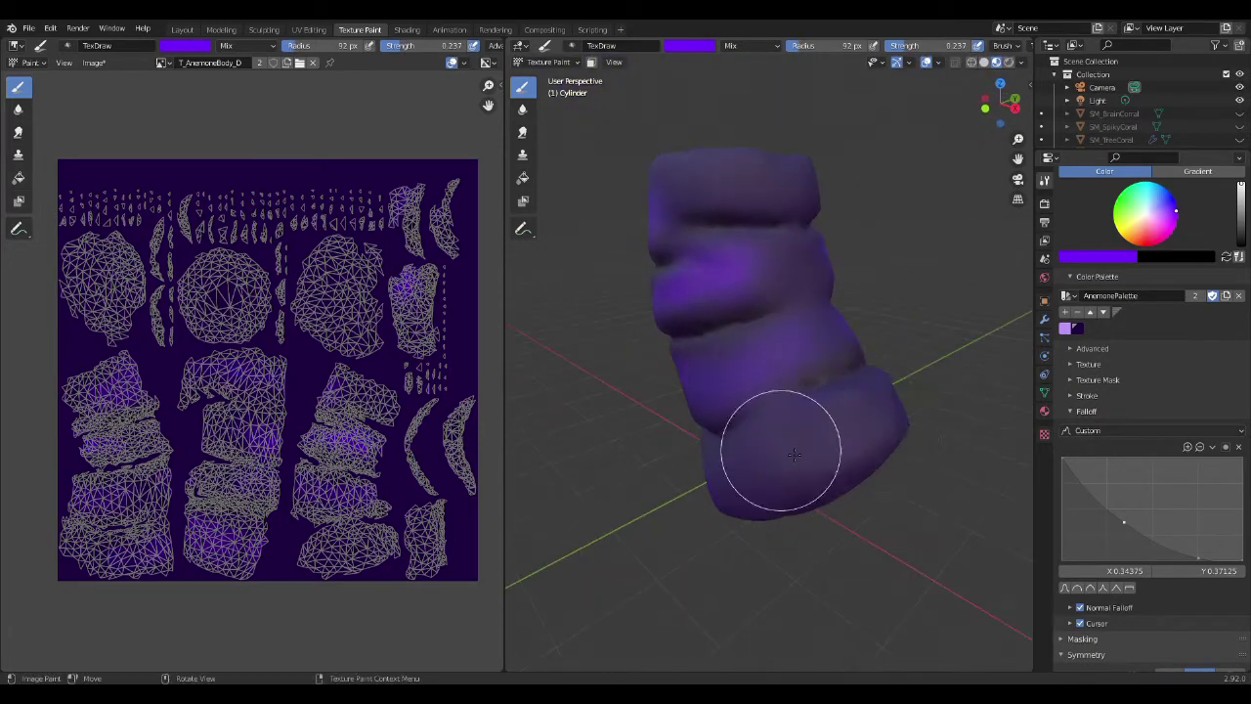
# Resize the brush and paint violet onto the top face.
pyautogui.moveTo(795, 444)
pyautogui.mouseDown(button='middle')
pyautogui.moveTo(675, 357)
pyautogui.moveTo(695, 437)
pyautogui.moveTo(829, 556)
pyautogui.moveTo(706, 368)
pyautogui.mouseUp(button='middle')
pyautogui.press('f')
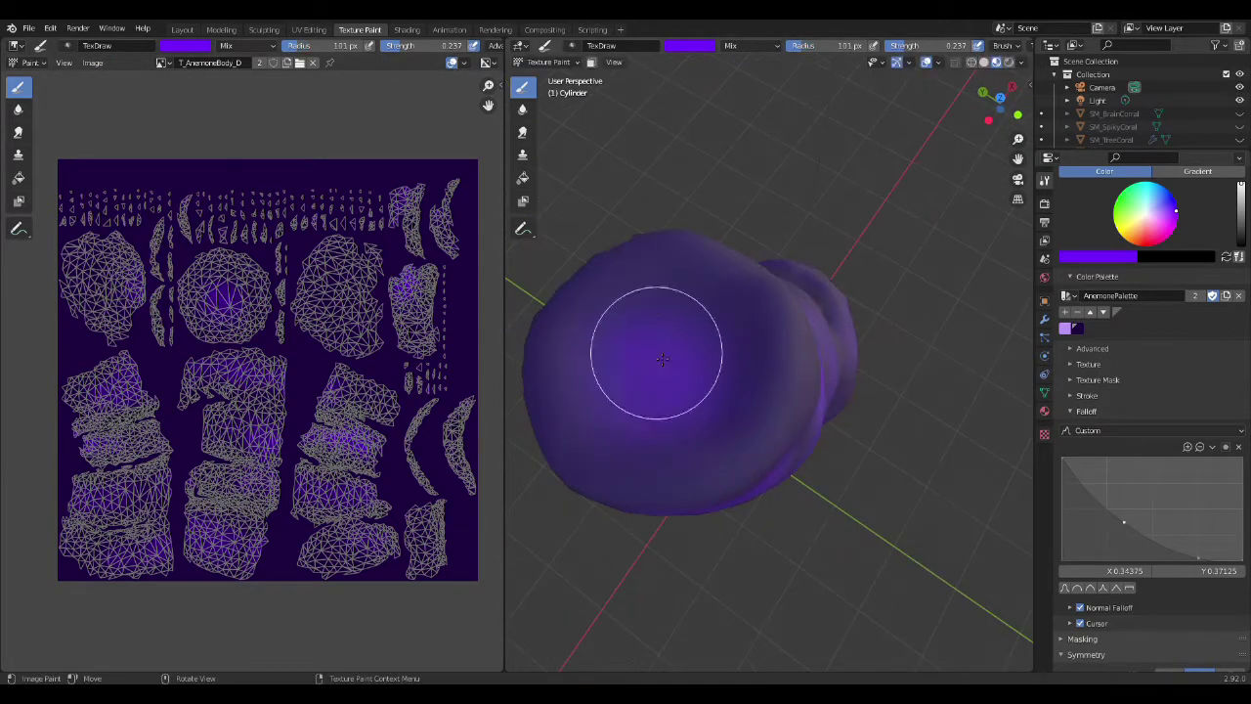
pyautogui.moveTo(642, 436); pyautogui.dragTo(768, 472, button='middle')
pyautogui.moveTo(746, 358)
pyautogui.mouseDown(button='middle')
pyautogui.moveTo(712, 475)
pyautogui.moveTo(753, 460)
pyautogui.moveTo(732, 492)
pyautogui.moveTo(781, 459)
pyautogui.mouseUp(button='middle')
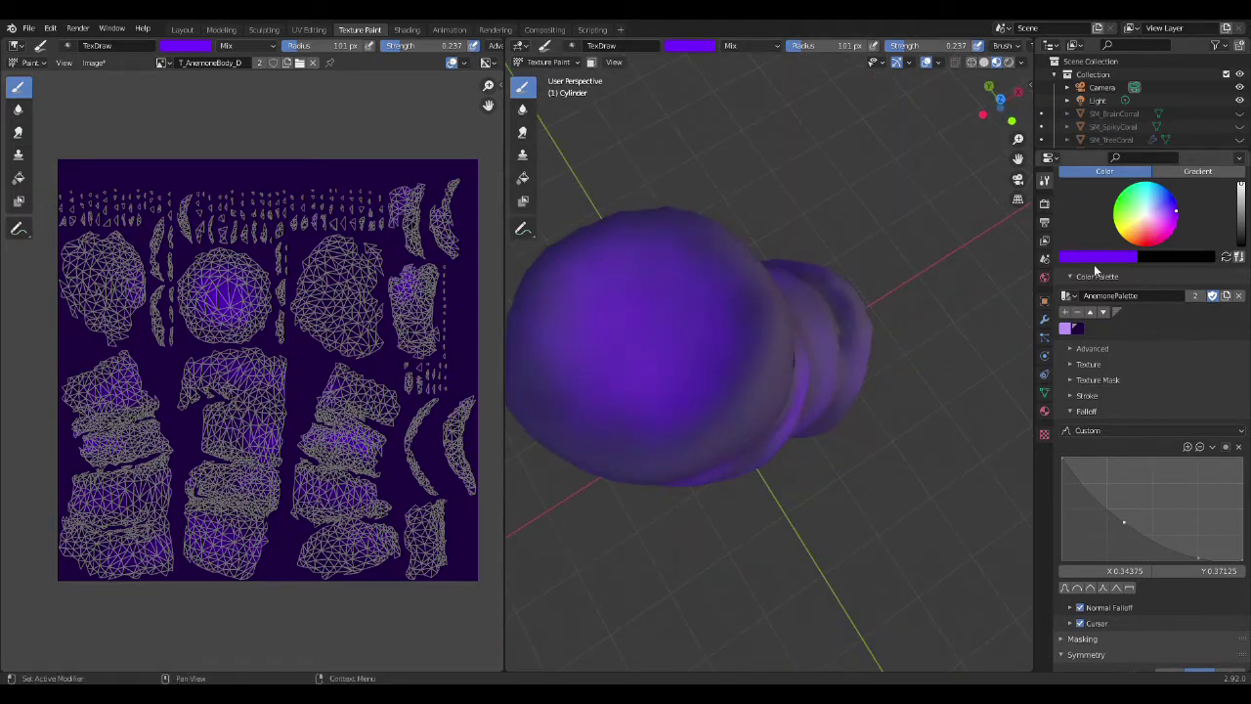
# Pick a lighter purple paint colour and review the body from several angles.
pyautogui.click(1065, 328)
pyautogui.moveTo(636, 371); pyautogui.dragTo(720, 295, button='middle')
pyautogui.moveTo(802, 263)
pyautogui.mouseDown(button='middle')
pyautogui.moveTo(782, 475)
pyautogui.moveTo(772, 365)
pyautogui.moveTo(698, 538)
pyautogui.moveTo(895, 495)
pyautogui.mouseUp(button='middle')
pyautogui.moveTo(832, 415); pyautogui.dragTo(921, 466, button='middle')
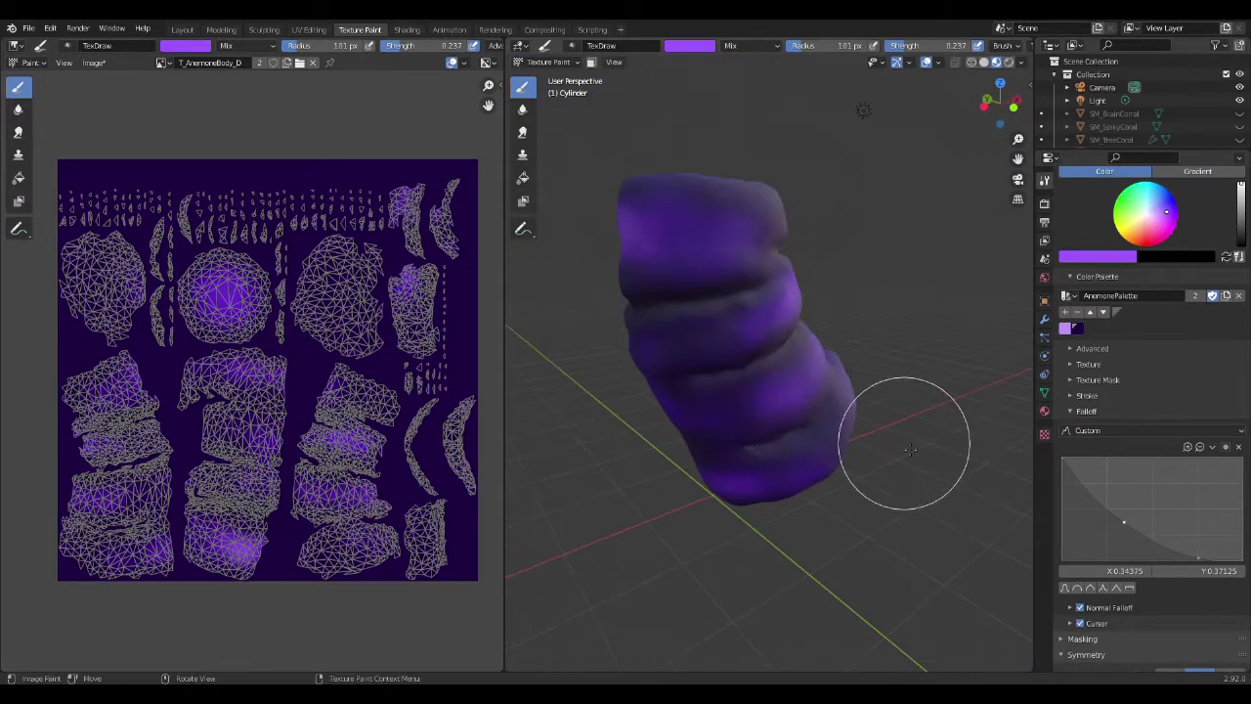
# Put the body into Edit Mode in the Layout workspace.
pyautogui.click(181, 30)
pyautogui.press('Tab')
pyautogui.scroll(3, 568, 346)
# Enter Edit Mode in Layout and show the mesh data vertex groups.
pyautogui.scroll(1, 587, 369)
pyautogui.moveTo(587, 369); pyautogui.dragTo(569, 391, button='middle')
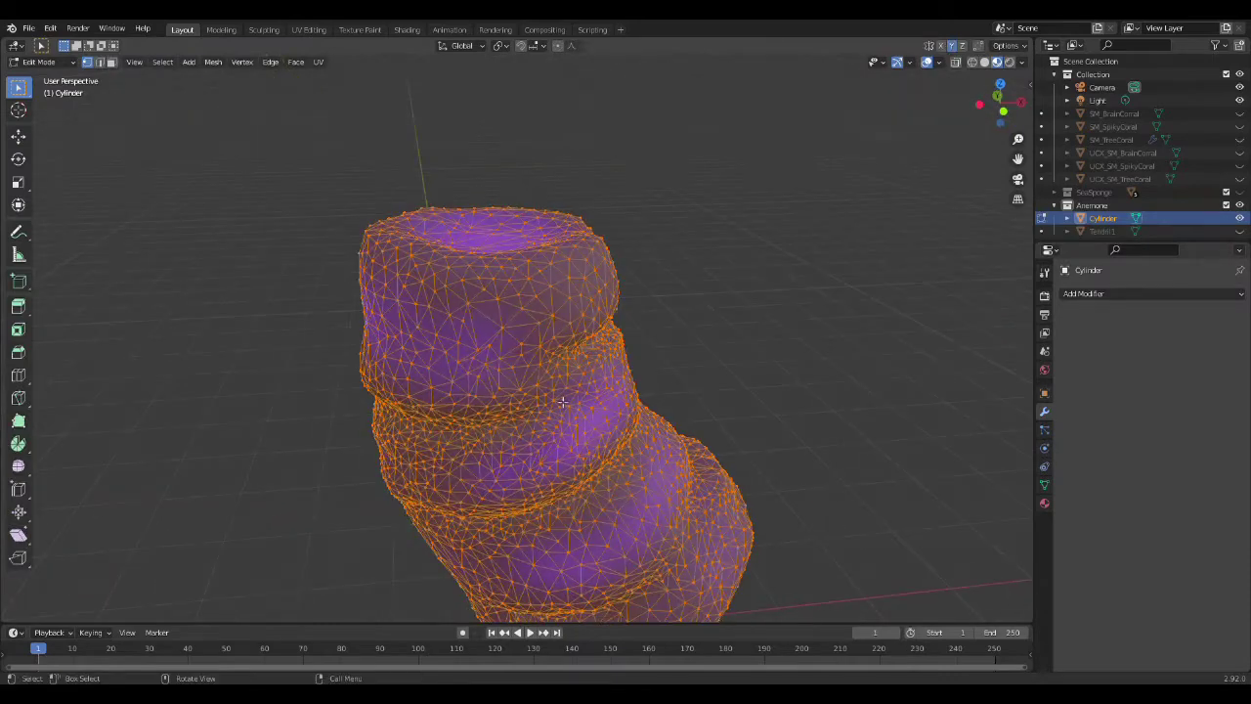
pyautogui.click(359, 29)
pyautogui.click(182, 29)
pyautogui.press('Tab')
pyautogui.scroll(2, 607, 401)
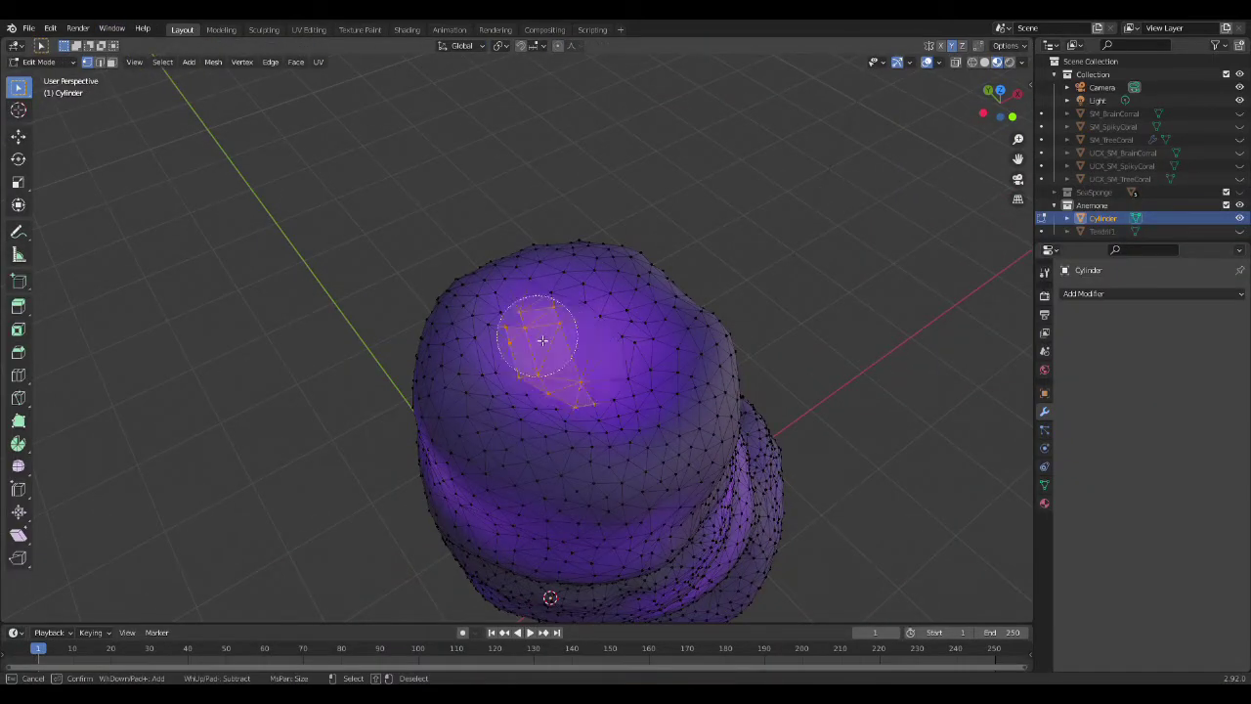
pyautogui.click(1045, 487)
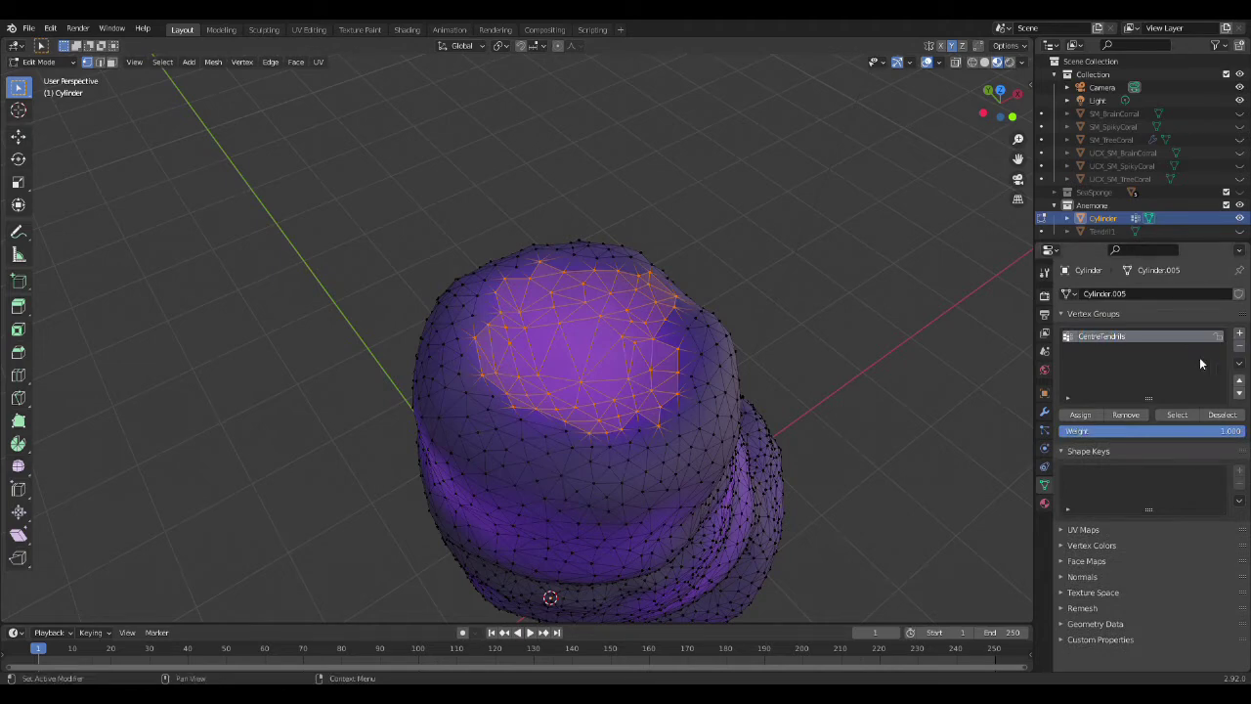
# Circle-select the vertices around the body's top rim.
pyautogui.moveTo(606, 391); pyautogui.dragTo(664, 413, button='middle')
pyautogui.press('c')
pyautogui.moveTo(508, 417); pyautogui.dragTo(539, 453, button='middle')
pyautogui.moveTo(539, 453); pyautogui.dragTo(501, 337)
pyautogui.moveTo(501, 337)
pyautogui.mouseDown(button='middle')
pyautogui.moveTo(846, 380)
pyautogui.moveTo(401, 295)
pyautogui.mouseUp(button='middle')
pyautogui.press('Escape')
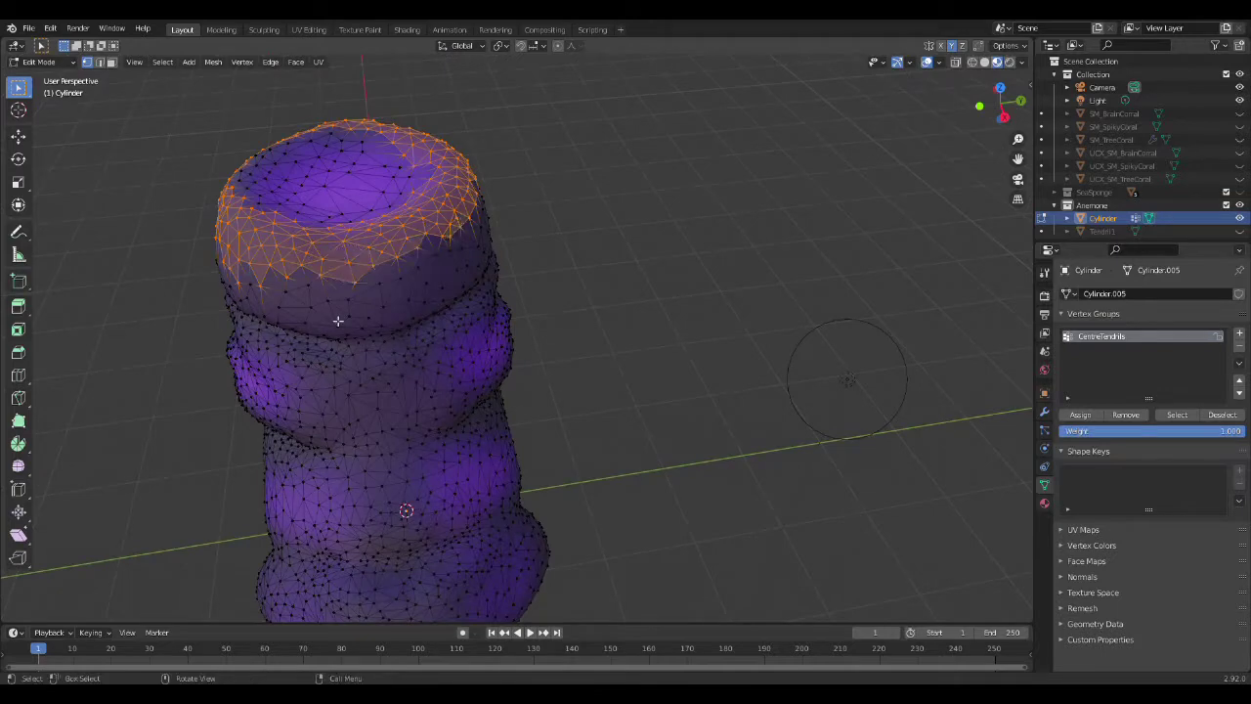
pyautogui.moveTo(466, 243); pyautogui.dragTo(1239, 337, button='middle')
pyautogui.moveTo(929, 469)
pyautogui.mouseDown(button='middle')
pyautogui.moveTo(865, 525)
pyautogui.moveTo(782, 528)
pyautogui.mouseUp(button='middle')
# Return to Object Mode and add a new particle system to the body.
pyautogui.press('Tab')
pyautogui.click(1044, 411)
pyautogui.click(1083, 293)
pyautogui.press('Escape')
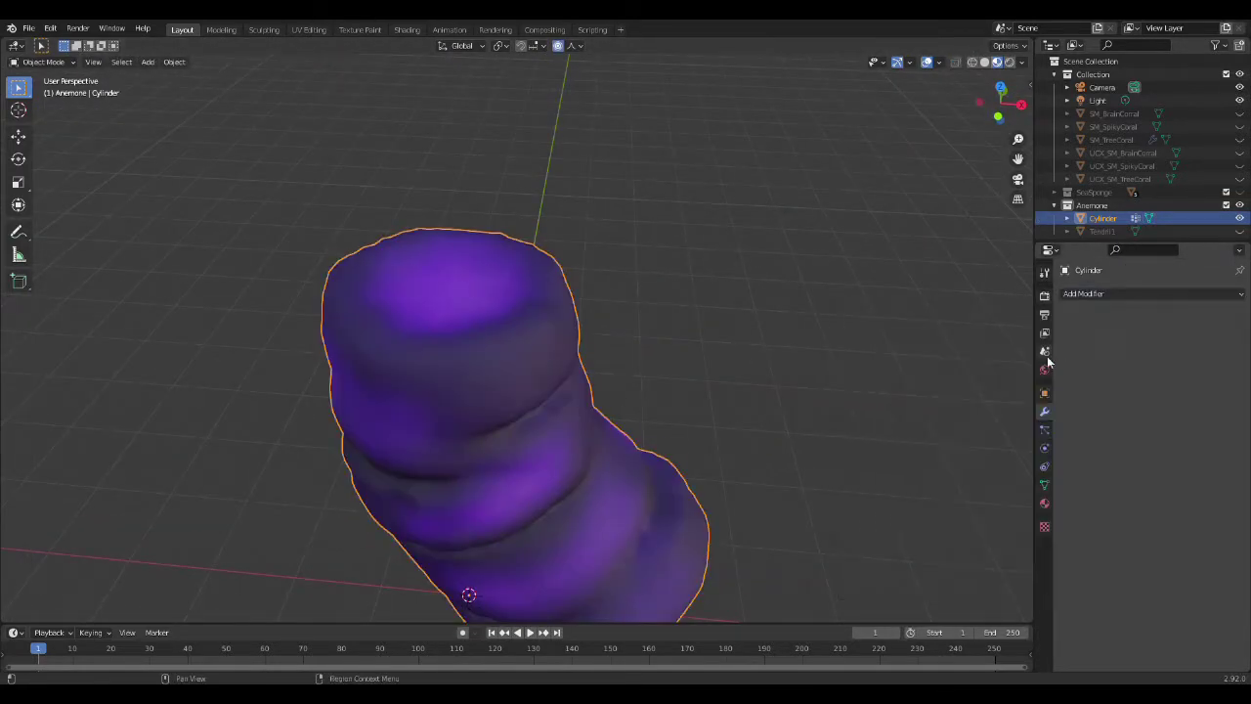
pyautogui.click(1239, 294)
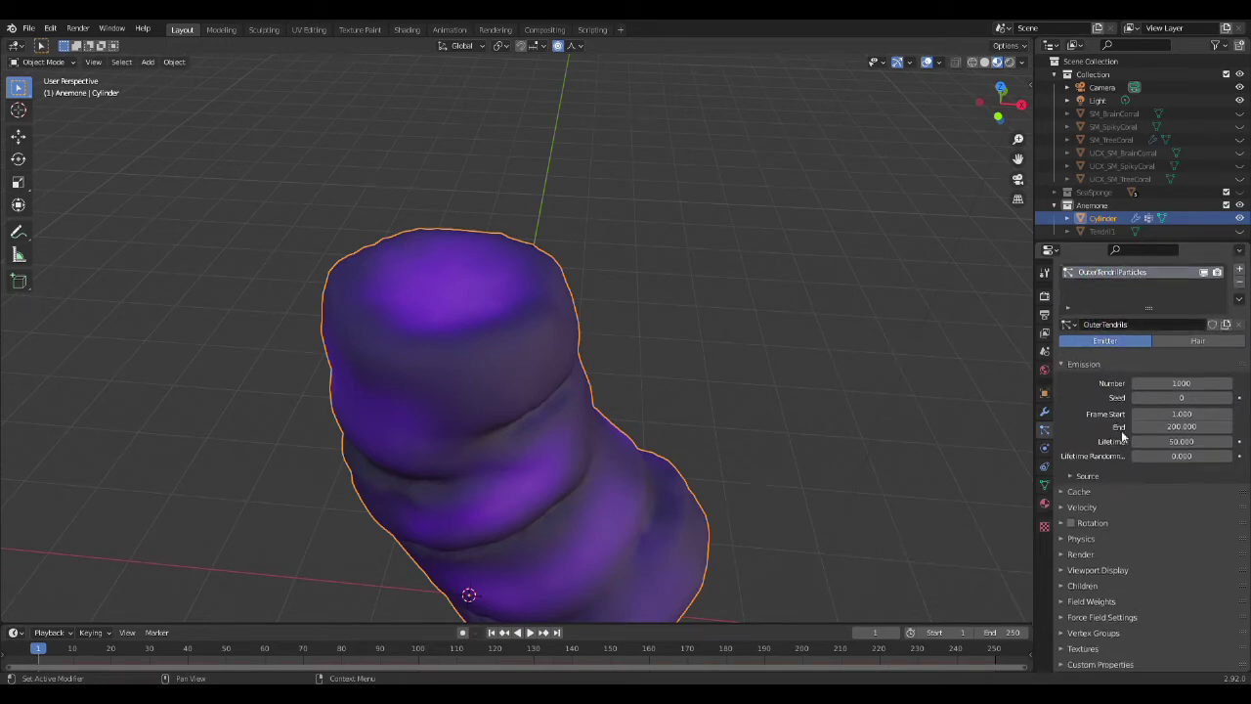
# Render the hair particles as Tendril1 object instances.
pyautogui.scroll(-2, 1166, 405)
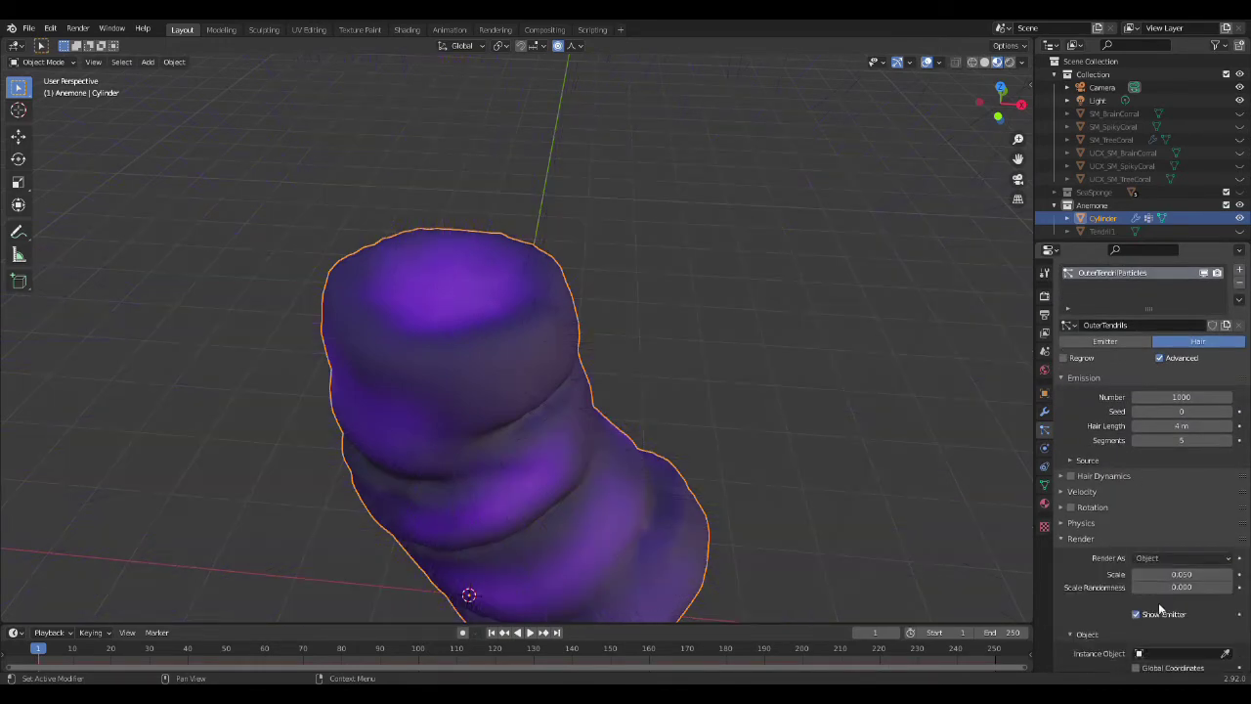
pyautogui.scroll(-3, 1163, 588)
pyautogui.click(1183, 548)
pyautogui.click(1116, 487)
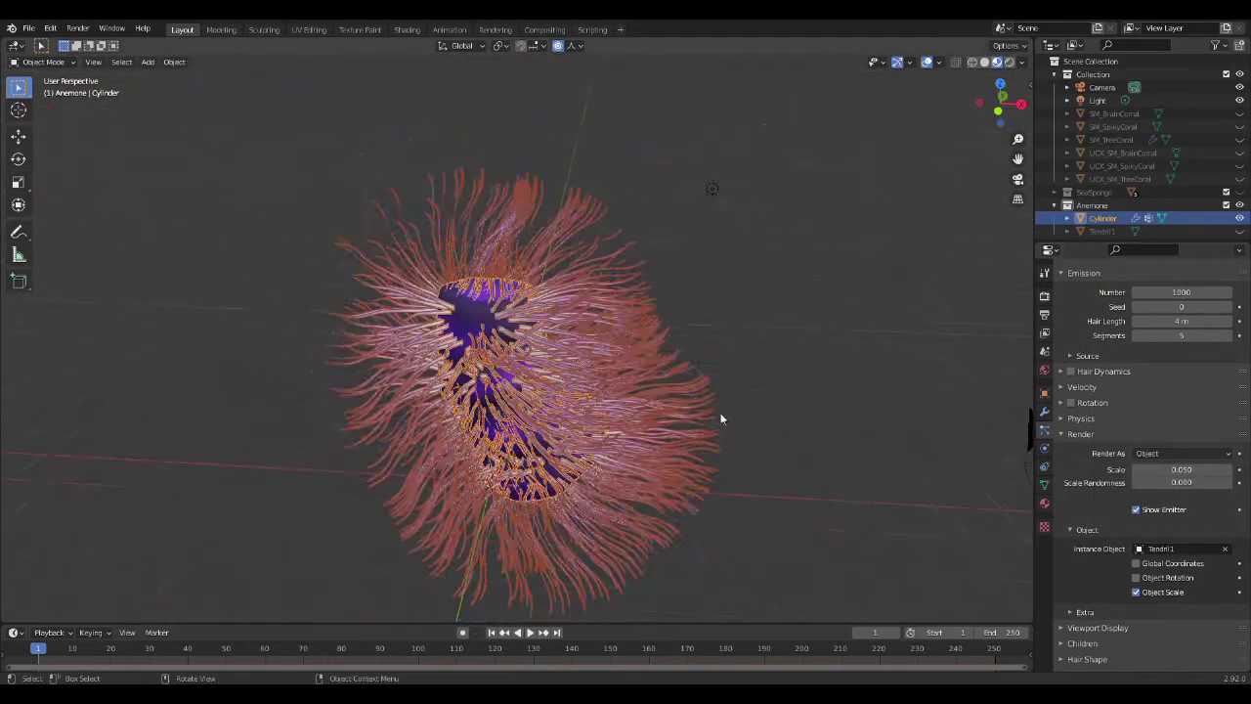
pyautogui.scroll(-3, 1141, 487)
pyautogui.moveTo(684, 391)
pyautogui.mouseDown(button='middle')
pyautogui.moveTo(571, 469)
pyautogui.moveTo(547, 430)
pyautogui.mouseUp(button='middle')
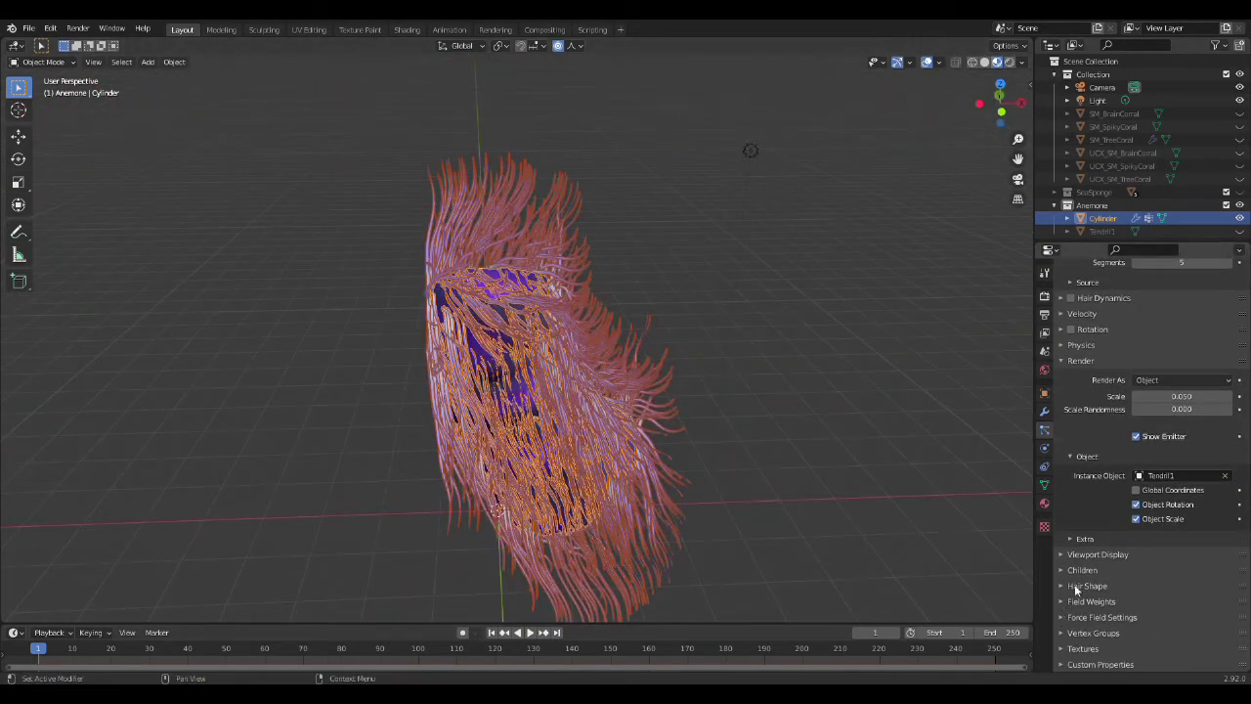
pyautogui.scroll(5, 1143, 489)
# Set the particle count to 200.
pyautogui.doubleClick(1181, 420)
pyautogui.write('200')
pyautogui.press('Return')
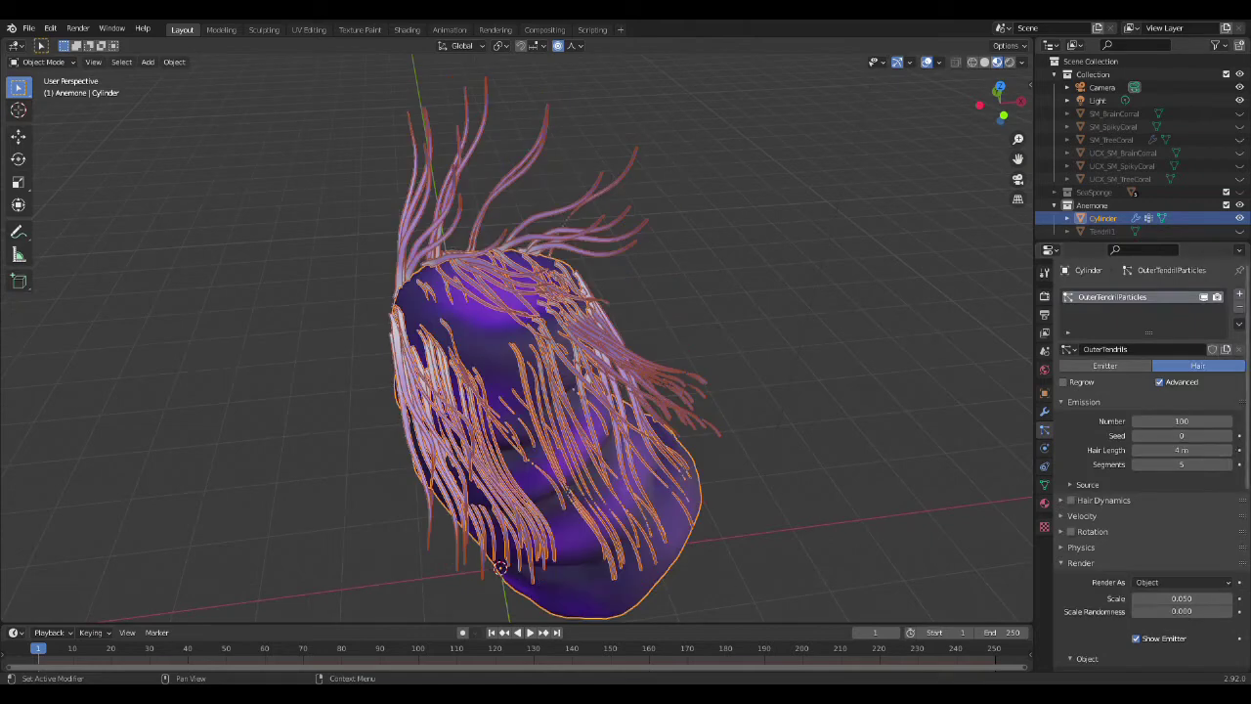
pyautogui.moveTo(645, 410); pyautogui.dragTo(606, 391, button='middle')
# Enable particle rotation with the Global Z orientation axis, then unhide and select Tendril1.
pyautogui.scroll(-2, 1089, 515)
pyautogui.click(1070, 478)
pyautogui.click(1092, 478)
pyautogui.click(1182, 498)
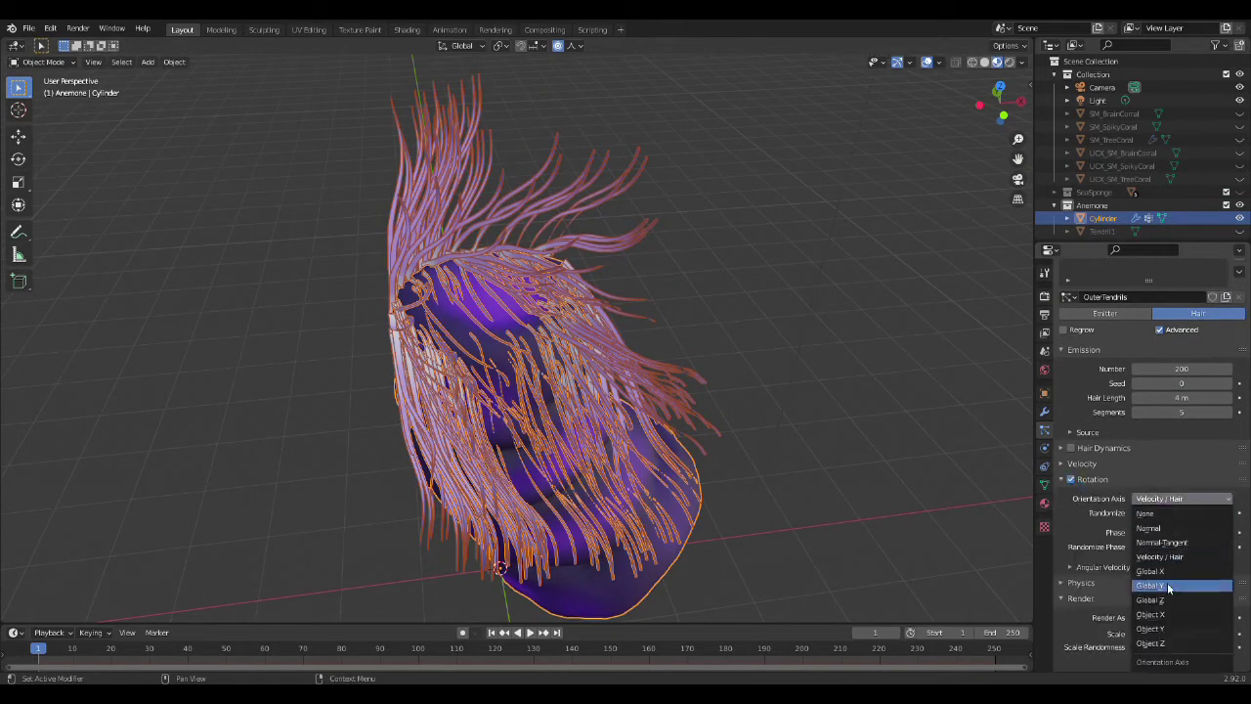
pyautogui.click(1187, 600)
pyautogui.moveTo(451, 440)
pyautogui.mouseDown(button='middle')
pyautogui.moveTo(606, 411)
pyautogui.moveTo(636, 423)
pyautogui.mouseUp(button='middle')
pyautogui.click(1239, 230)
pyautogui.click(1101, 230)
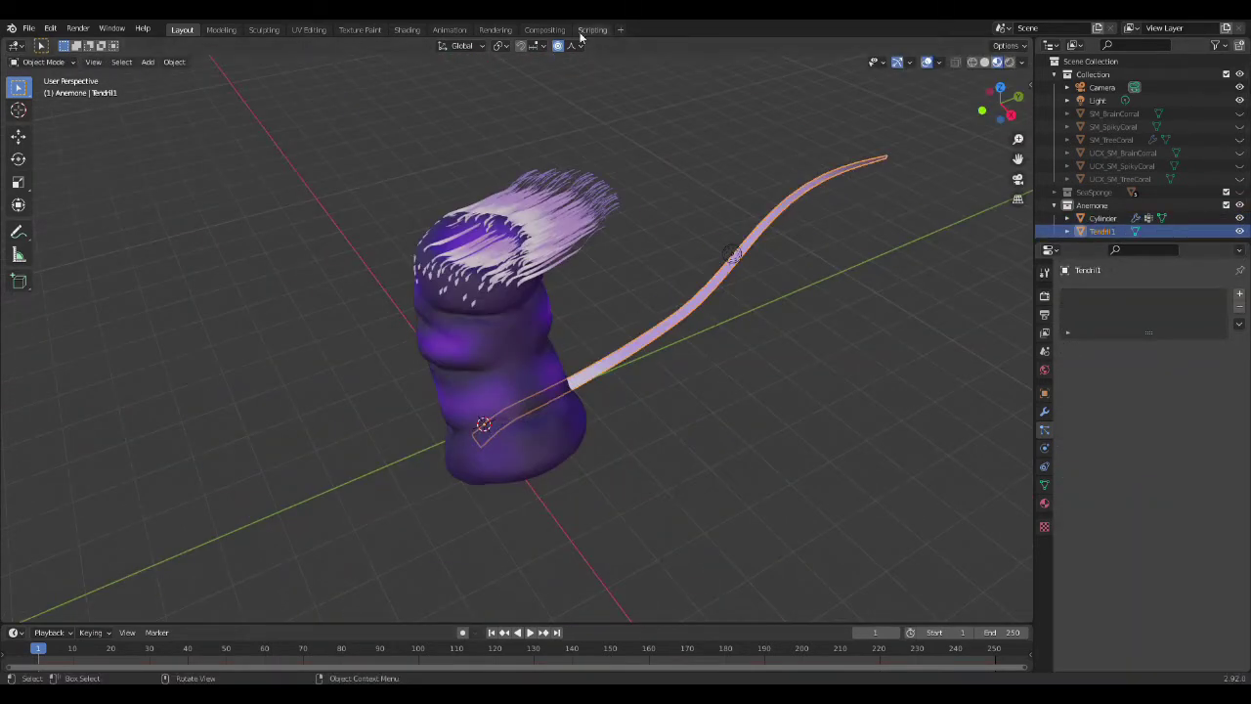
# Rotate Tendril1 90 degrees about the Y axis so it stands upright.
pyautogui.press('r')
pyautogui.press('x')
pyautogui.press('9')
pyautogui.press('0')
pyautogui.press('Return')
pyautogui.press('r')
pyautogui.press('z')
pyautogui.press('9')
pyautogui.press('0')
pyautogui.press('y')
pyautogui.press('Return')
pyautogui.moveTo(670, 358)
pyautogui.mouseDown(button='middle')
pyautogui.moveTo(418, 411)
pyautogui.moveTo(411, 456)
pyautogui.moveTo(343, 383)
pyautogui.moveTo(382, 287)
pyautogui.moveTo(261, 320)
pyautogui.moveTo(424, 329)
pyautogui.mouseUp(button='middle')
# Reselect the anemone body and adjust the tentacles' random phase, settling on 0.321.
pyautogui.click(461, 344)
pyautogui.scroll(-3, 1170, 483)
pyautogui.scroll(-1, 1170, 483)
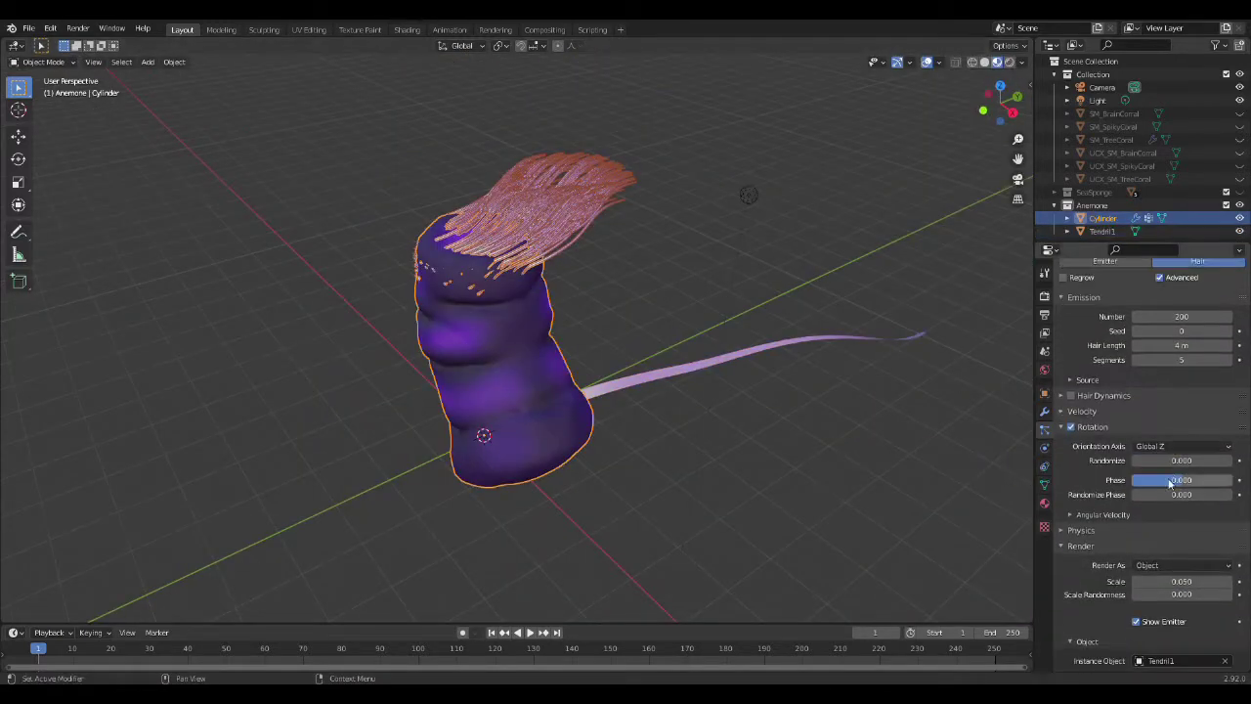
pyautogui.moveTo(1181, 494); pyautogui.dragTo(1233, 495)
pyautogui.click(1087, 380)
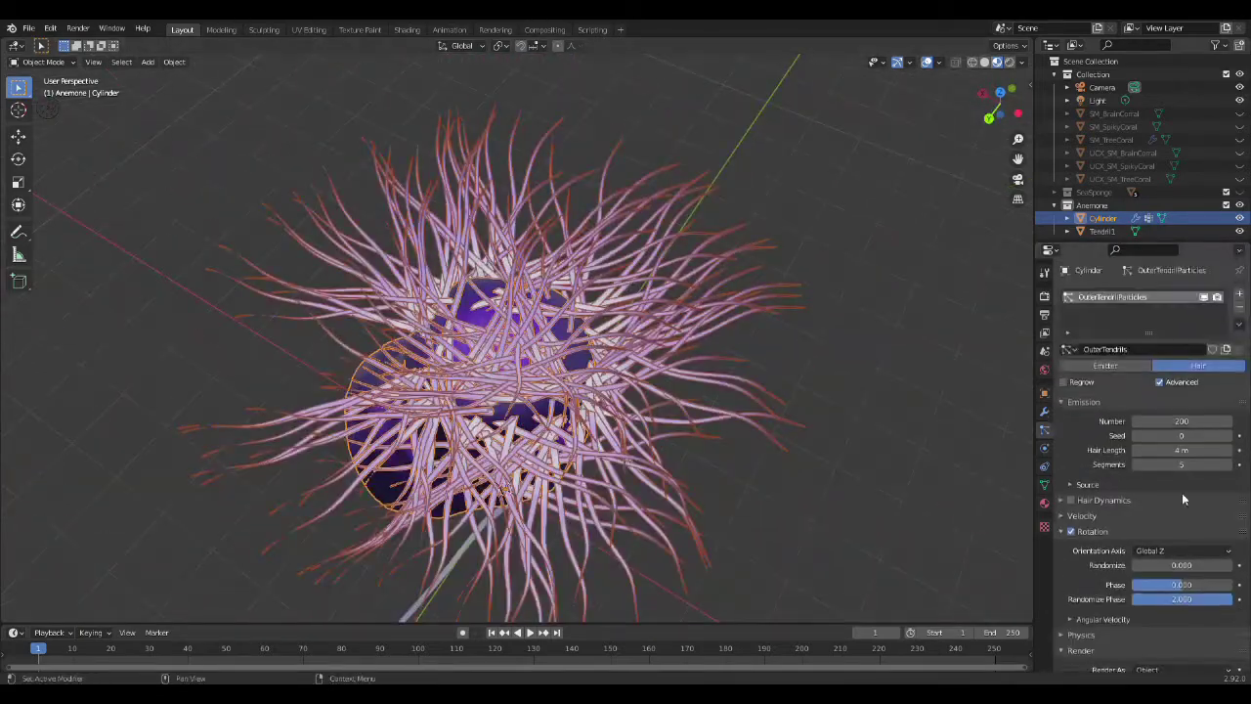
pyautogui.scroll(-5, 1133, 491)
pyautogui.click(1080, 523)
pyautogui.click(1136, 659)
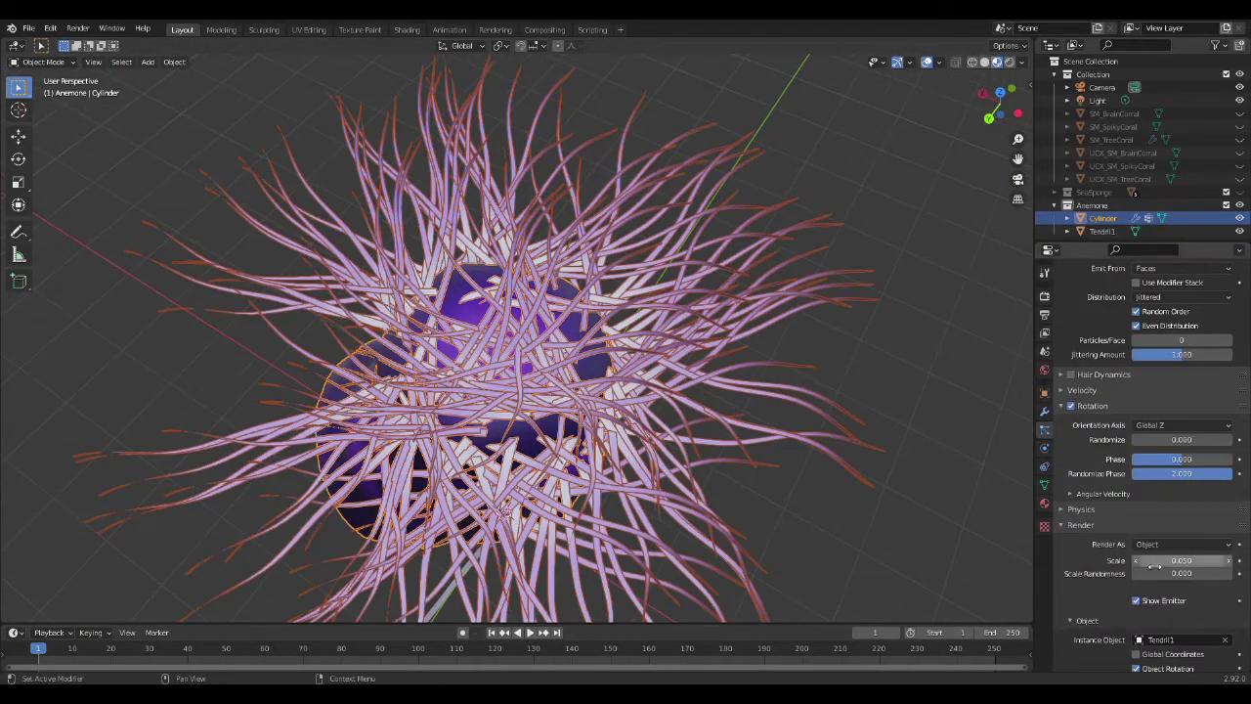
pyautogui.scroll(-3, 1168, 578)
pyautogui.scroll(1, 1179, 480)
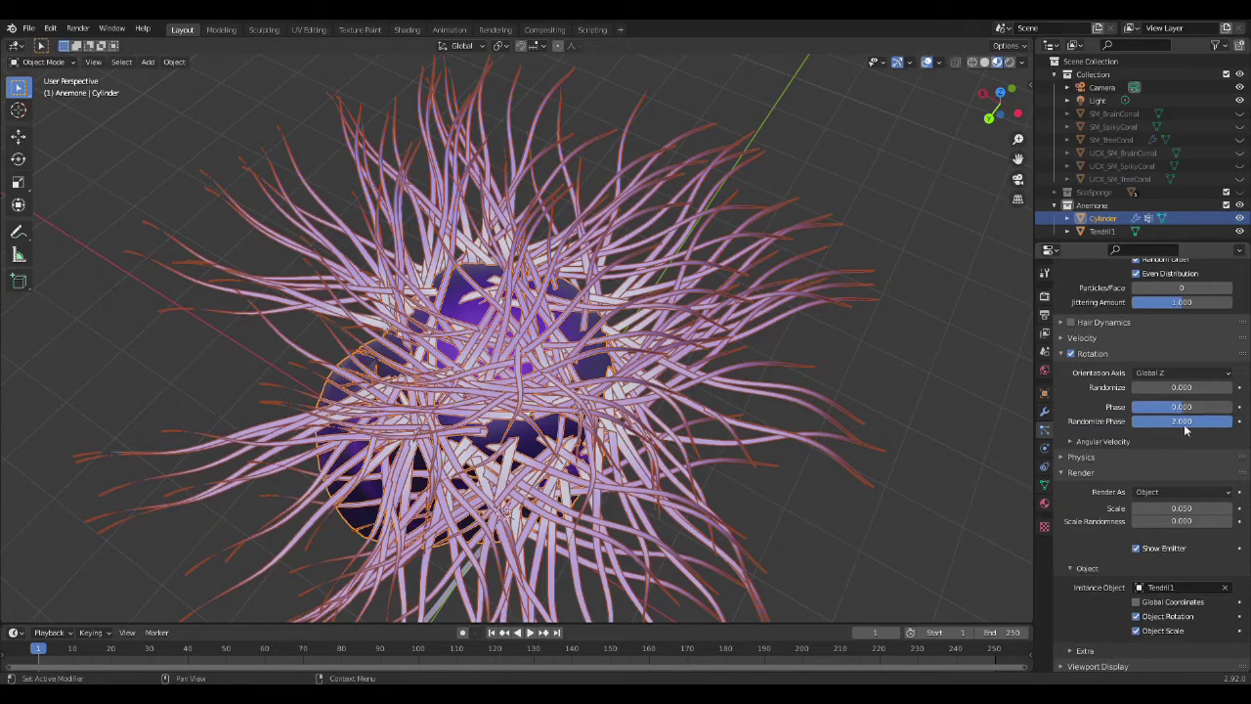
pyautogui.moveTo(1186, 421); pyautogui.dragTo(1145, 421)
# Orient tentacles along Normal with 0.135 rotation randomize and random phase reset to 0.
pyautogui.click(1182, 372)
pyautogui.click(1172, 391)
pyautogui.moveTo(482, 417); pyautogui.dragTo(540, 430, button='middle')
pyautogui.moveTo(1192, 390)
pyautogui.mouseDown()
pyautogui.moveTo(1211, 390)
pyautogui.moveTo(1134, 421)
pyautogui.mouseUp()
pyautogui.moveTo(684, 420)
pyautogui.mouseDown(button='middle')
pyautogui.moveTo(862, 427)
pyautogui.moveTo(977, 391)
pyautogui.mouseUp(button='middle')
# Reconfirm Normal orientation, view the tuft from the side, then try Global X orientation.
pyautogui.click(1153, 372)
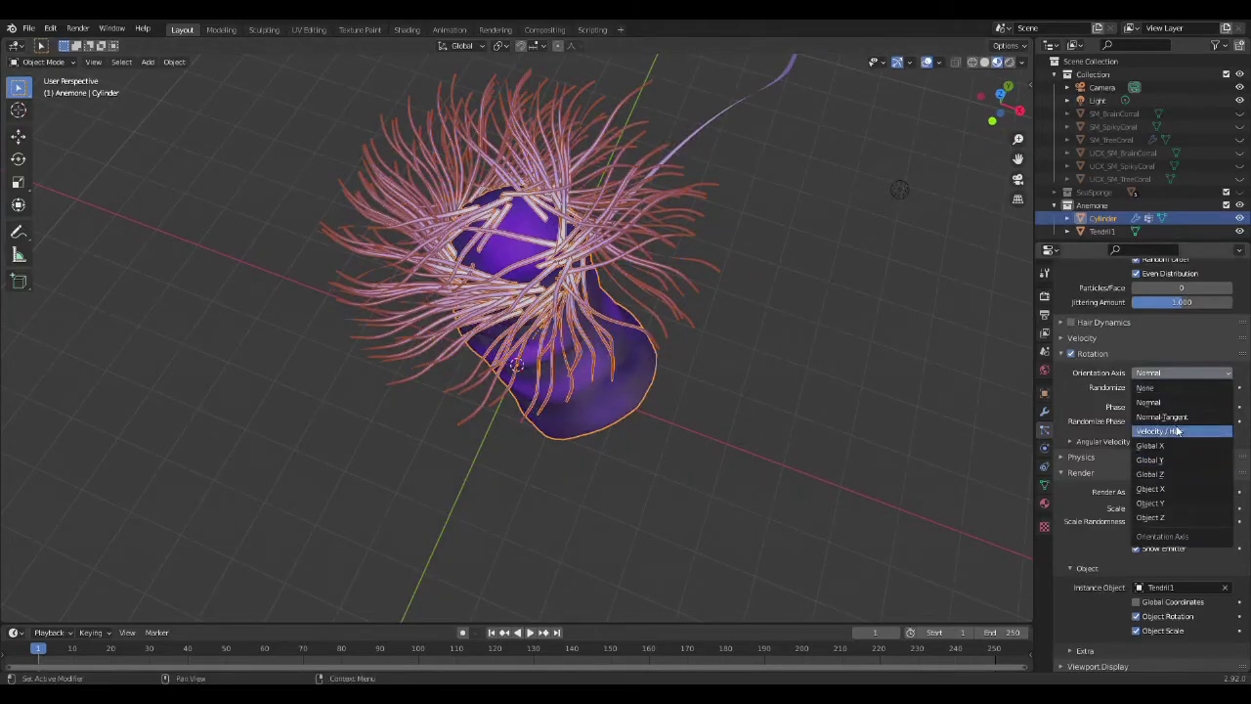
pyautogui.click(1148, 402)
pyautogui.moveTo(681, 375); pyautogui.dragTo(625, 293, button='middle')
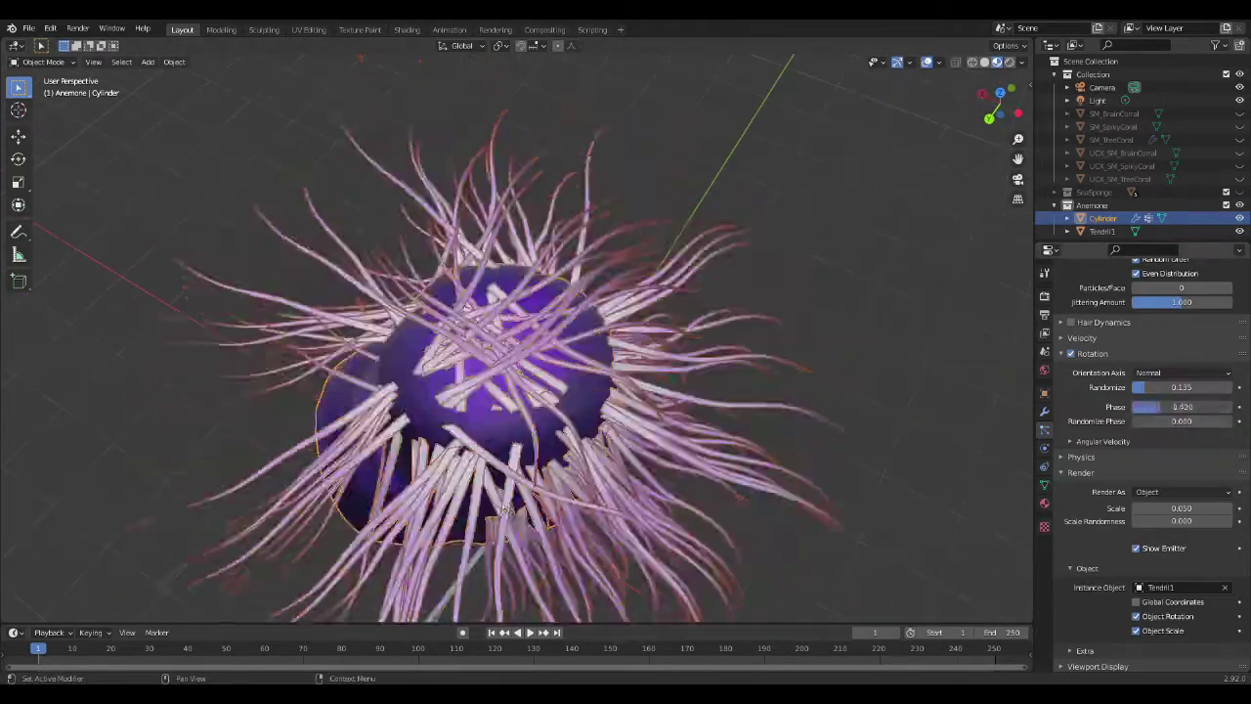
pyautogui.moveTo(625, 293)
pyautogui.mouseDown(button='middle')
pyautogui.moveTo(672, 405)
pyautogui.moveTo(541, 422)
pyautogui.moveTo(606, 371)
pyautogui.mouseUp(button='middle')
pyautogui.click(1180, 372)
pyautogui.click(1162, 445)
# Set tentacle orientation to Global Z with a random phase of 1.
pyautogui.click(1180, 372)
pyautogui.click(1172, 476)
pyautogui.moveTo(1181, 421); pyautogui.dragTo(1233, 421)
pyautogui.moveTo(770, 349); pyautogui.dragTo(635, 372, button='middle')
# Inspect the OuterTendrils vertex group's rim in Edit Mode, then return to Object Mode.
pyautogui.press('Tab')
pyautogui.click(1044, 485)
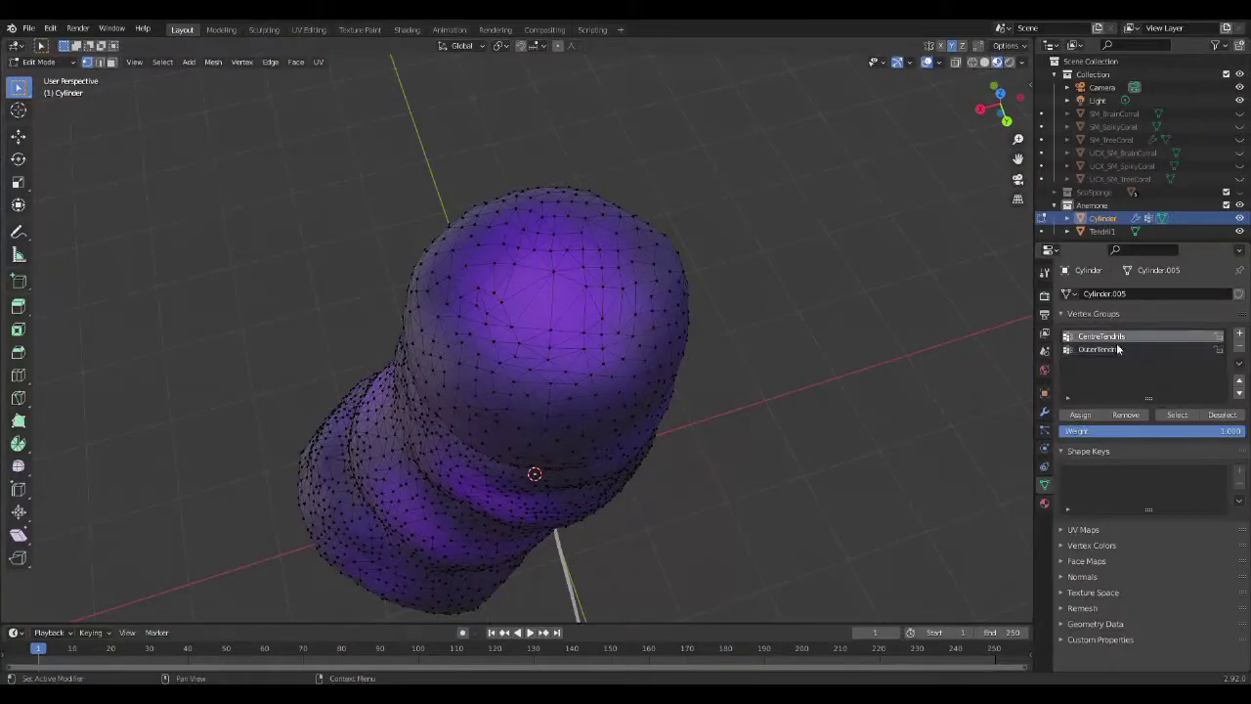
pyautogui.click(1119, 348)
pyautogui.click(1177, 414)
pyautogui.moveTo(665, 411); pyautogui.dragTo(589, 406, button='middle')
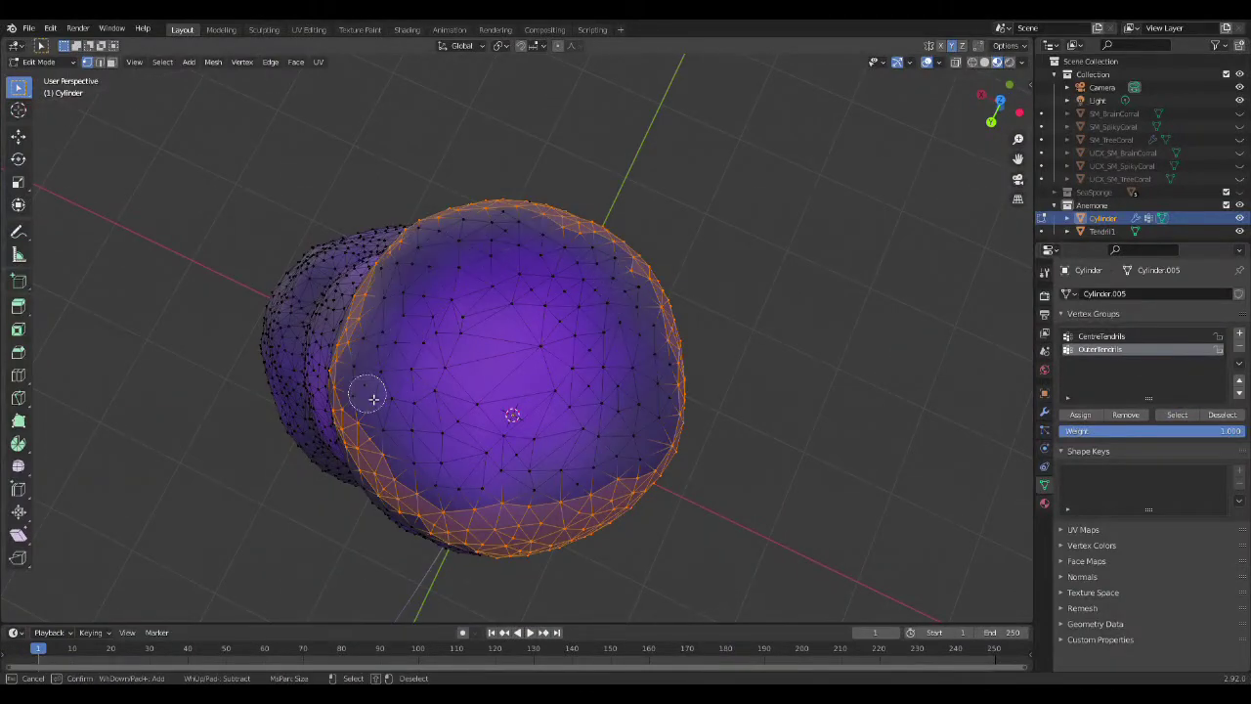
pyautogui.moveTo(393, 443); pyautogui.dragTo(490, 376, button='middle')
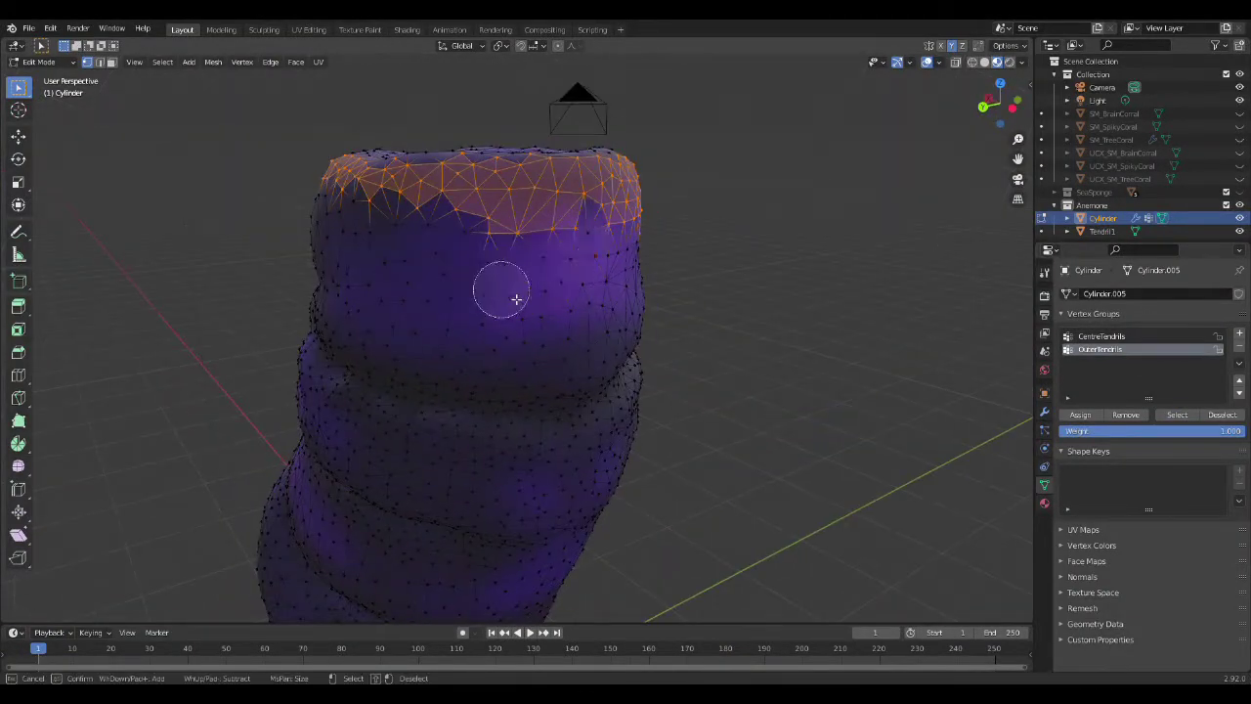
pyautogui.moveTo(516, 298); pyautogui.dragTo(483, 270, button='middle')
pyautogui.press('Escape')
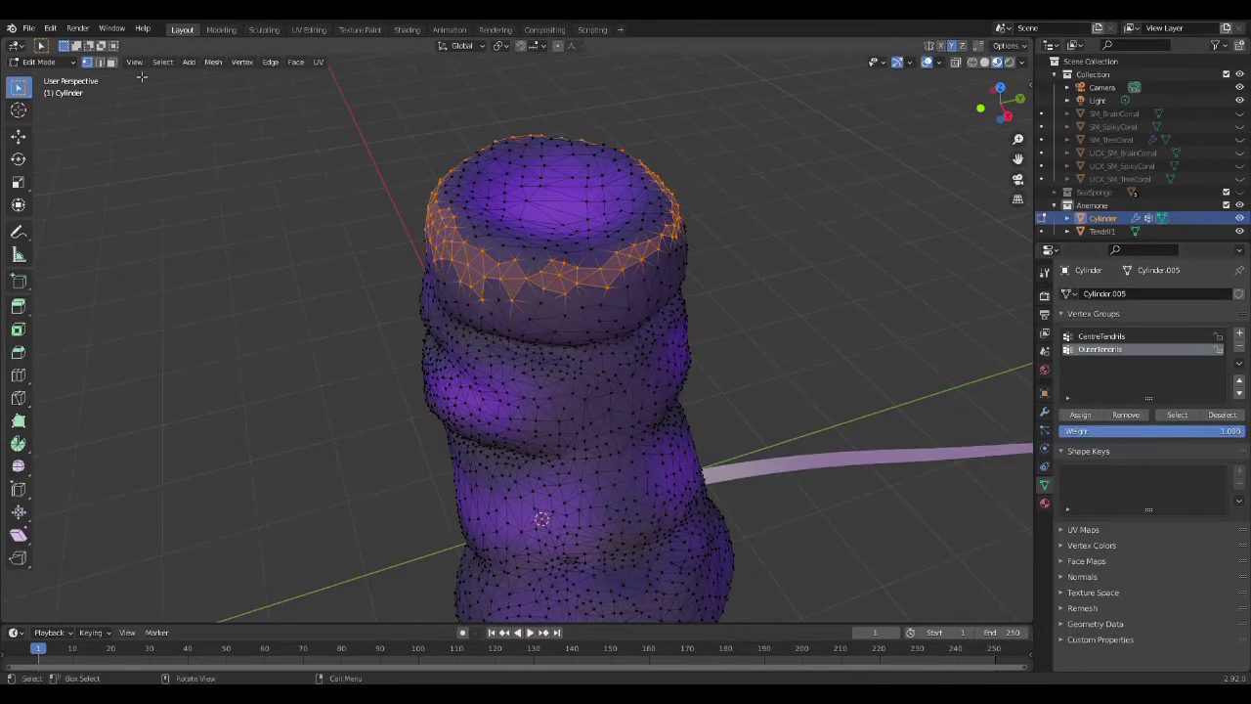
pyautogui.press('a')
pyautogui.press('Tab')
pyautogui.moveTo(586, 342); pyautogui.dragTo(684, 323, button='middle')
pyautogui.click(1044, 430)
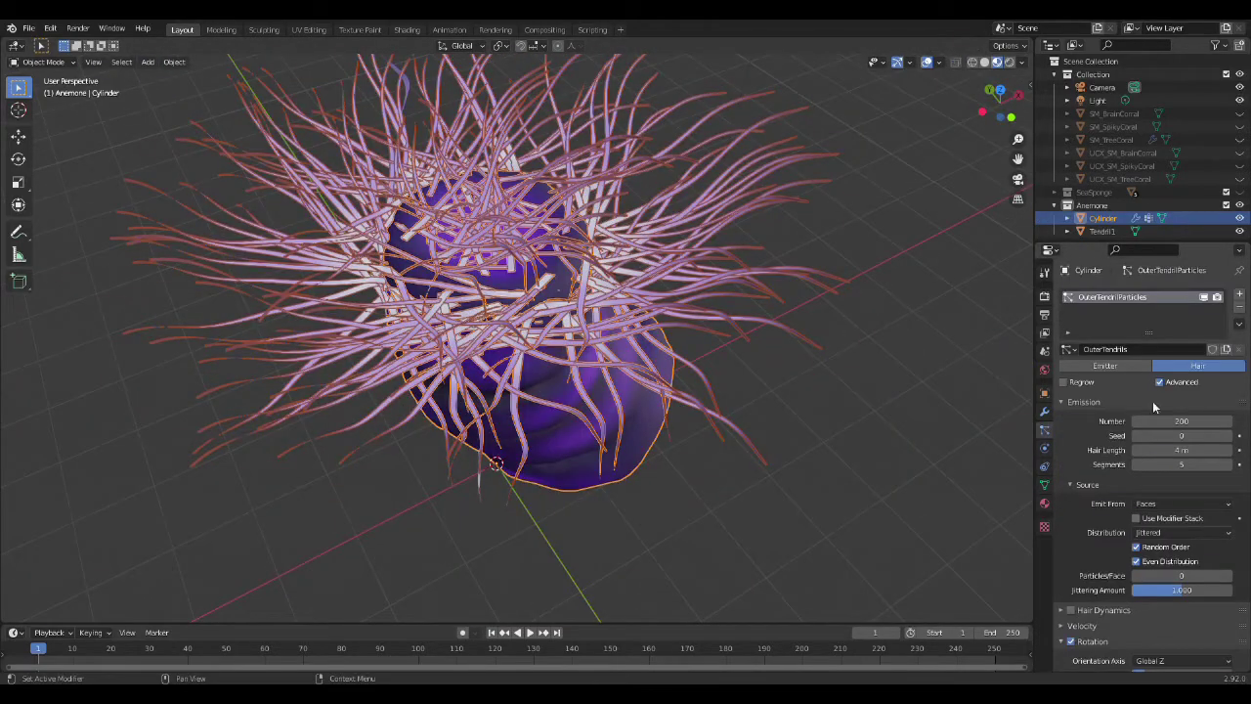
# Set the tentacle phase to 0.5 and save Corals.blend.
pyautogui.scroll(-6, 1112, 395)
pyautogui.moveTo(586, 342); pyautogui.dragTo(635, 293, button='middle')
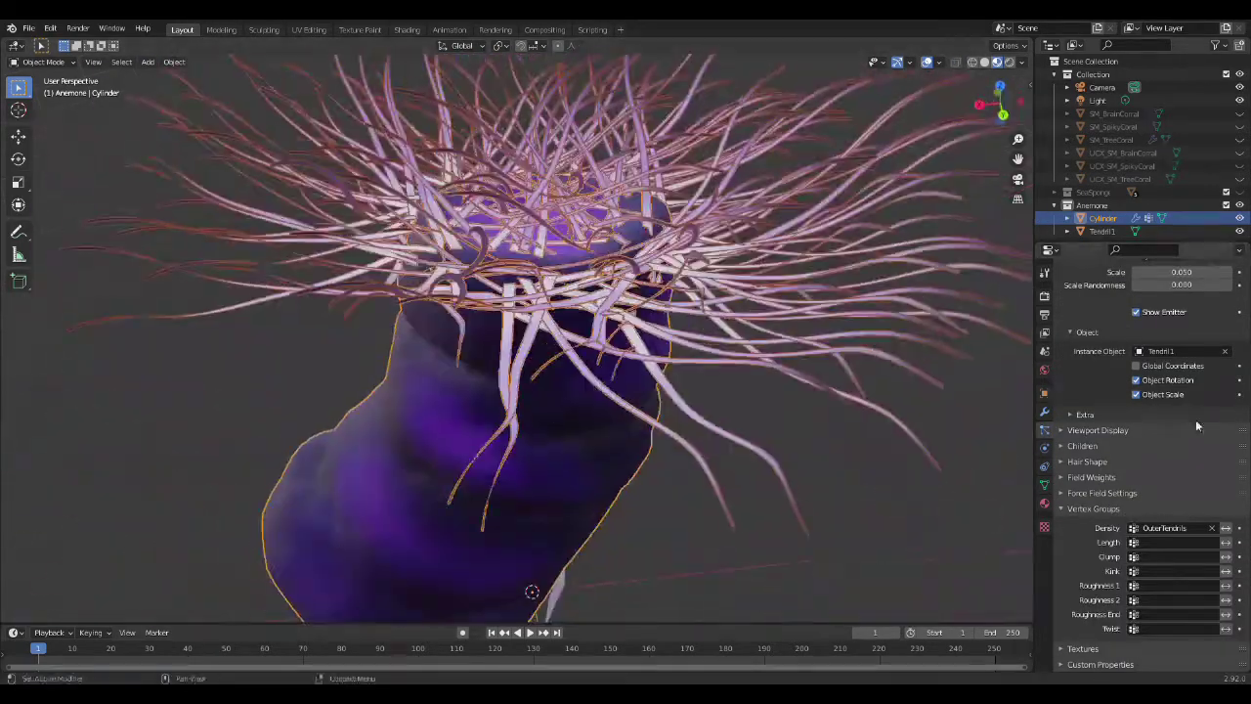
pyautogui.scroll(-3, 1195, 419)
pyautogui.click(1177, 429)
pyautogui.scroll(-5, 586, 342)
pyautogui.moveTo(587, 342); pyautogui.dragTo(640, 426, button='middle')
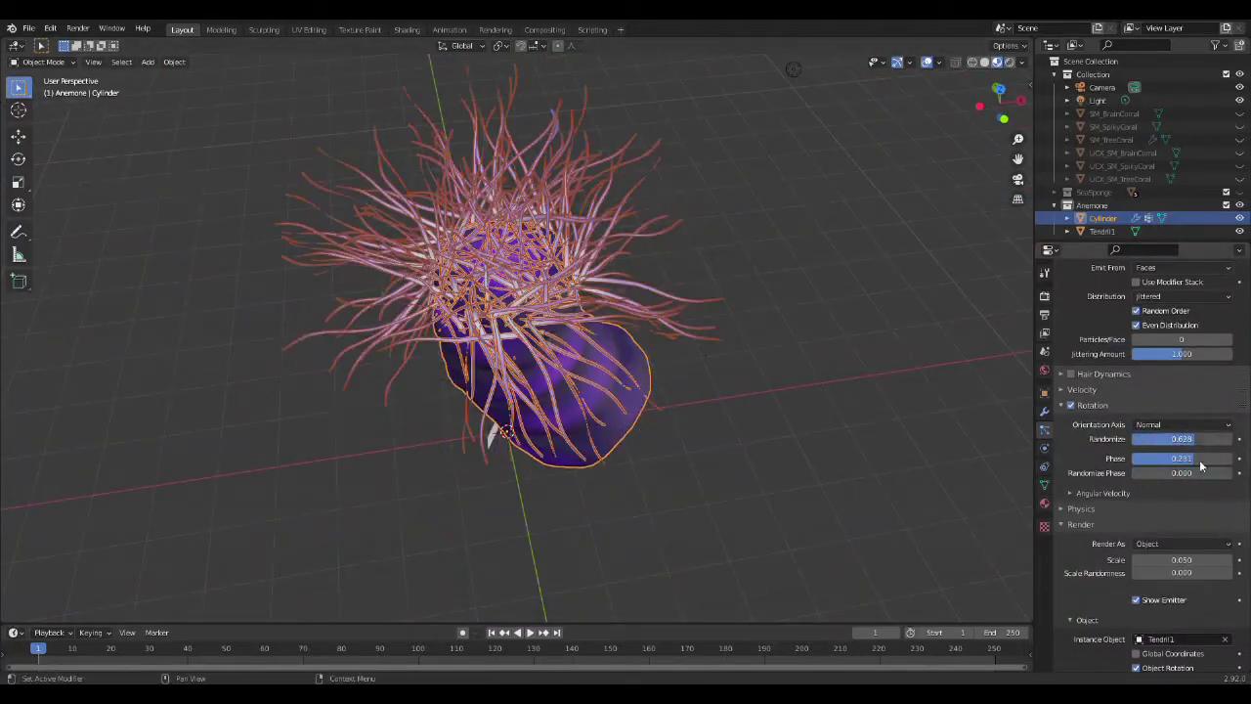
pyautogui.moveTo(792, 68); pyautogui.dragTo(184, 97, button='middle')
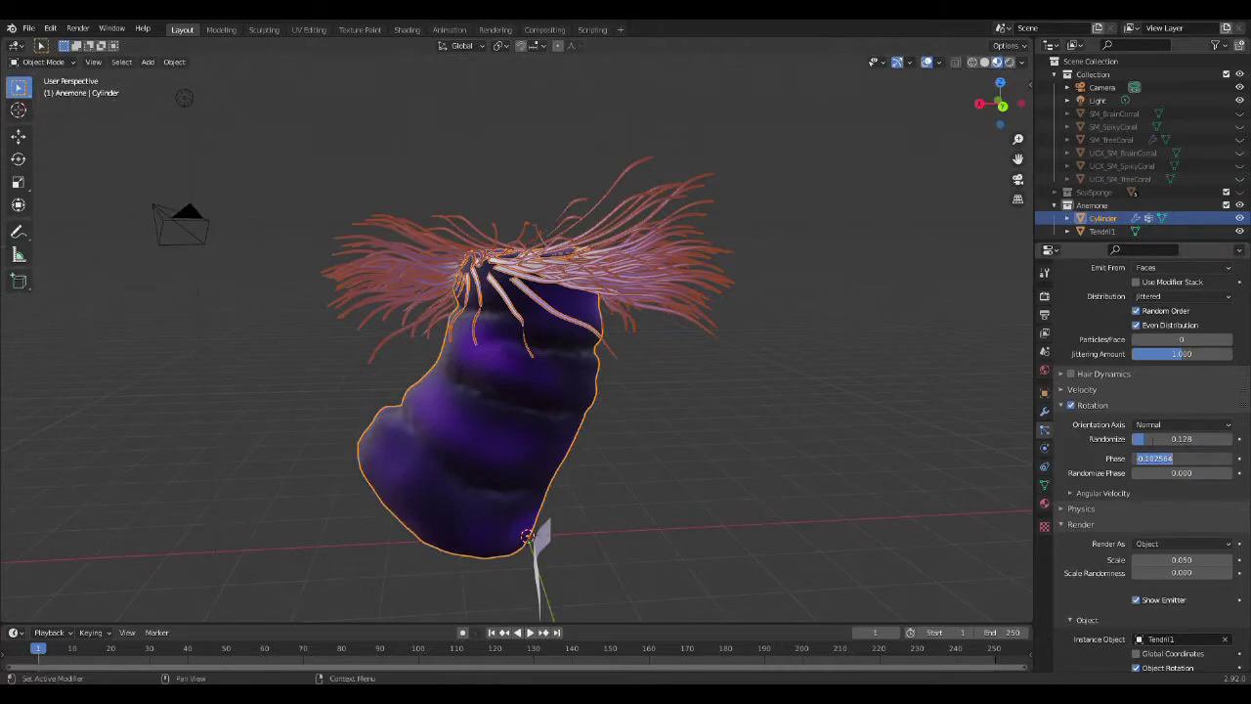
pyautogui.hotkey('ctrl', 's')
# Select Tendril1 and rotate it about the Z axis.
pyautogui.moveTo(563, 427); pyautogui.dragTo(596, 528, button='middle')
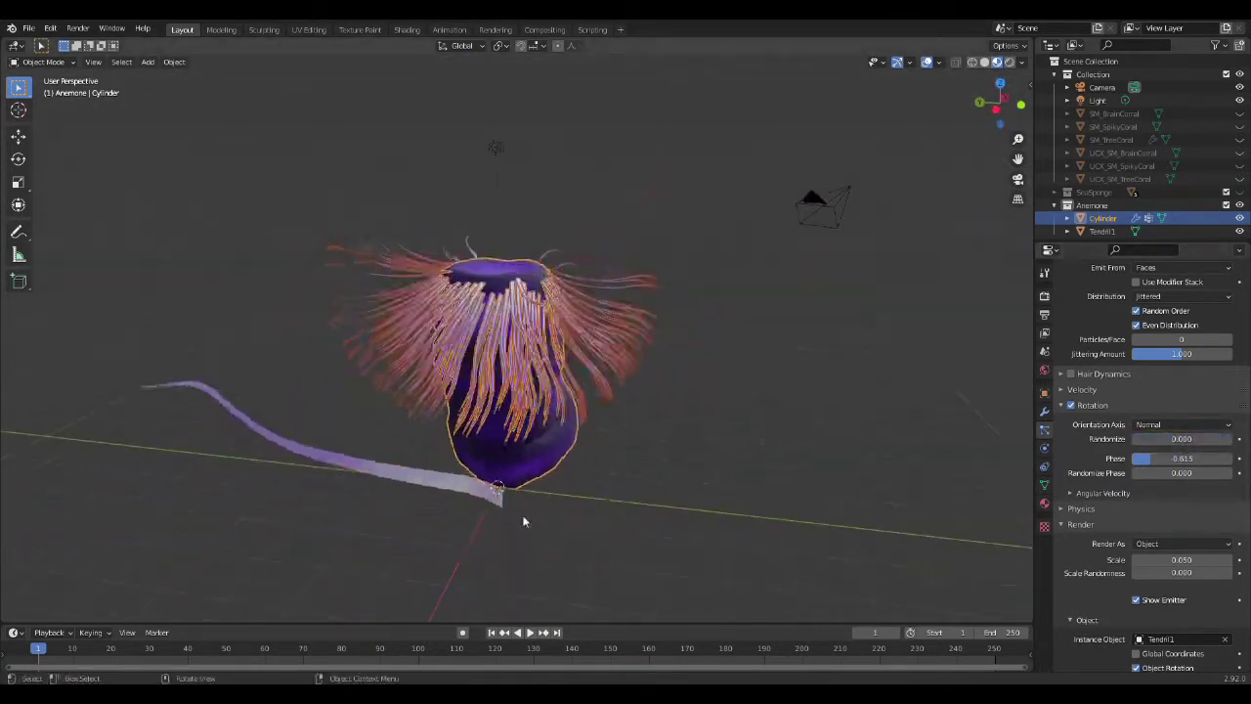
pyautogui.click(420, 474)
pyautogui.press('r')
pyautogui.press('z')
pyautogui.click(674, 489)
pyautogui.moveTo(675, 488)
pyautogui.mouseDown(button='middle')
pyautogui.moveTo(716, 495)
pyautogui.moveTo(626, 404)
pyautogui.moveTo(684, 411)
pyautogui.mouseUp(button='middle')
pyautogui.click(1044, 447)
pyautogui.click(1044, 432)
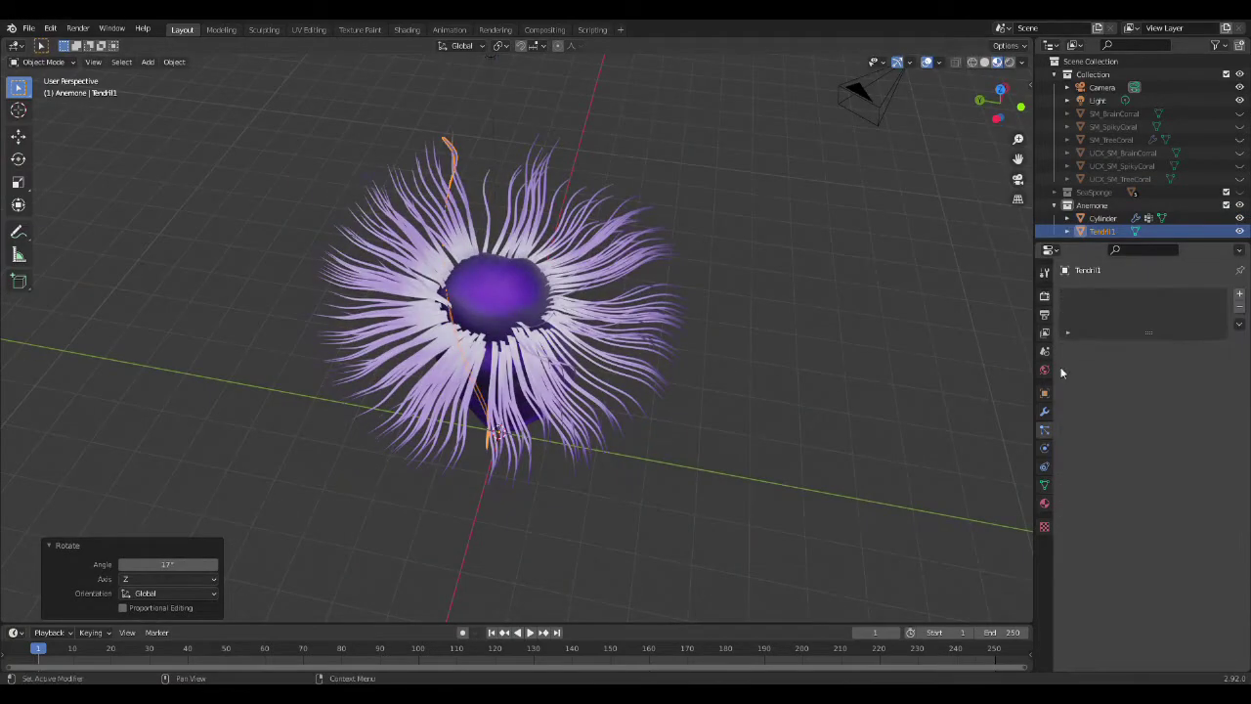
# Reselect the anemone body and set the tentacle phase to -0.462.
pyautogui.click(1102, 217)
pyautogui.moveTo(1167, 458); pyautogui.dragTo(1124, 458)
pyautogui.moveTo(488, 55)
pyautogui.mouseDown(button='middle')
pyautogui.moveTo(533, 182)
pyautogui.moveTo(789, 381)
pyautogui.mouseUp(button='middle')
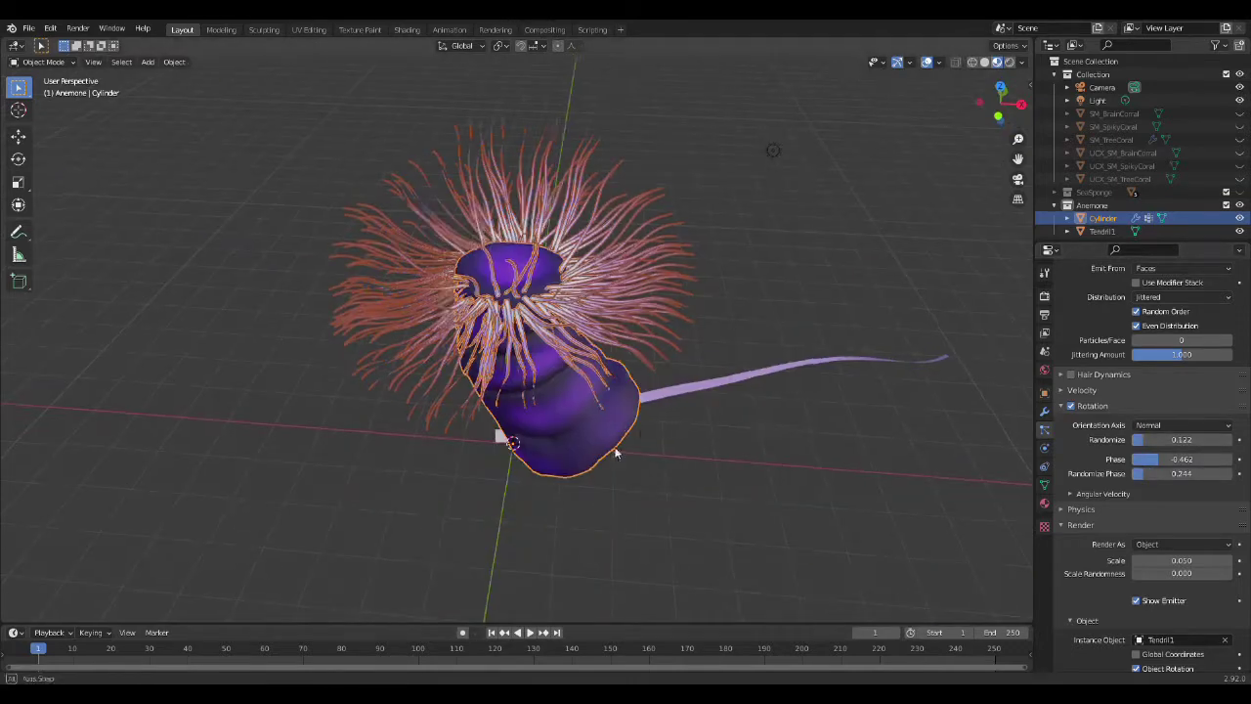
pyautogui.moveTo(640, 427); pyautogui.dragTo(667, 463, button='middle')
pyautogui.scroll(5, 1143, 439)
pyautogui.scroll(2, 489, 293)
pyautogui.moveTo(489, 293); pyautogui.dragTo(485, 258, button='middle')
pyautogui.press('Tab')
# Review the cylinder's vertex groups in Edit Mode, then return to Object Mode.
pyautogui.press('c')
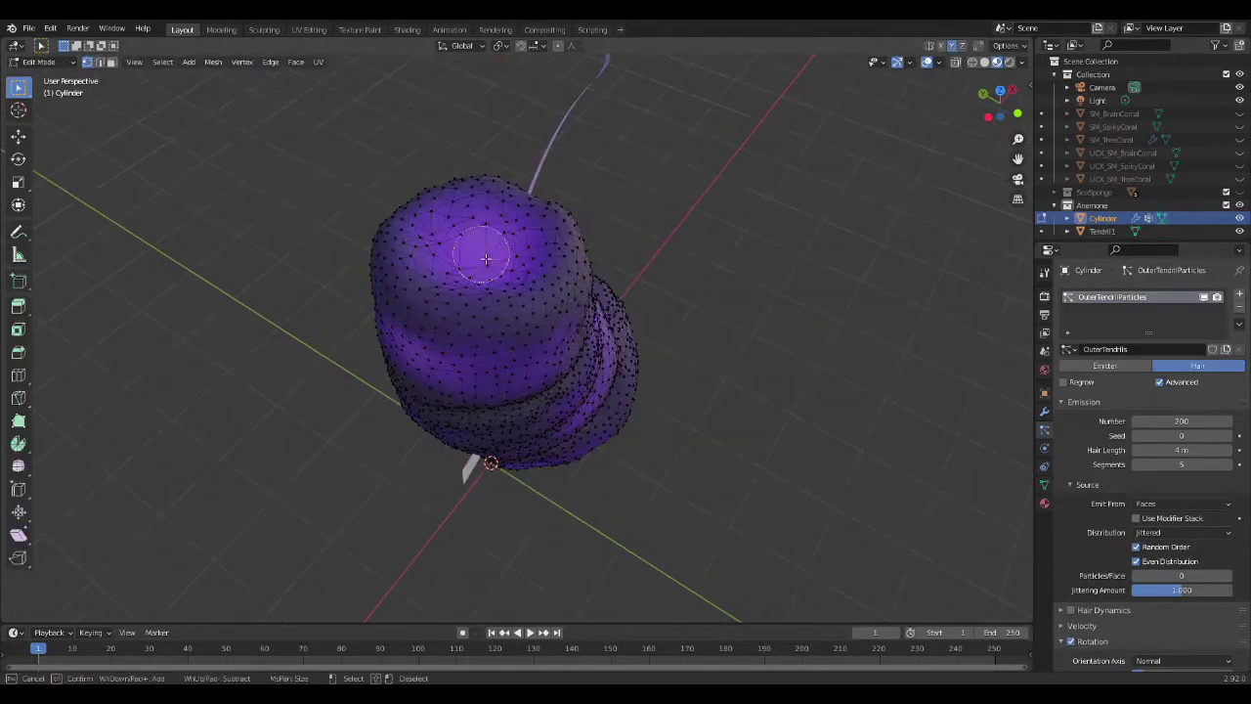
pyautogui.click(1044, 485)
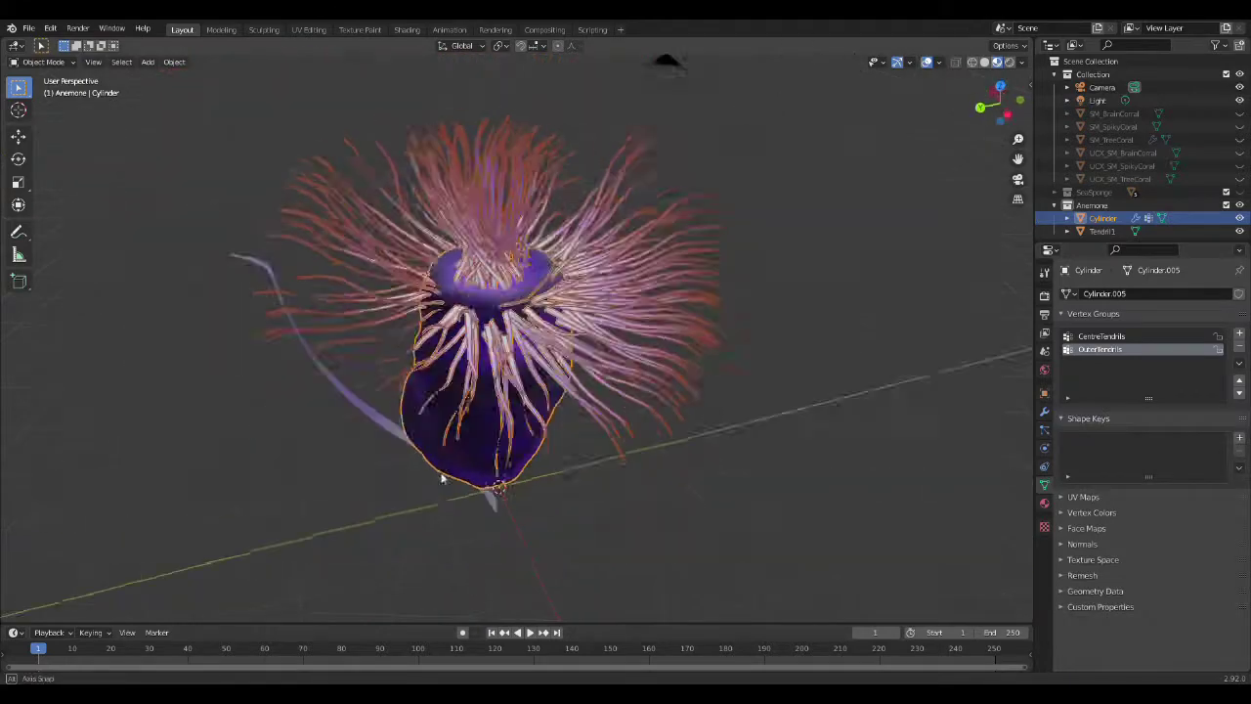
pyautogui.press('Tab')
pyautogui.click(1044, 430)
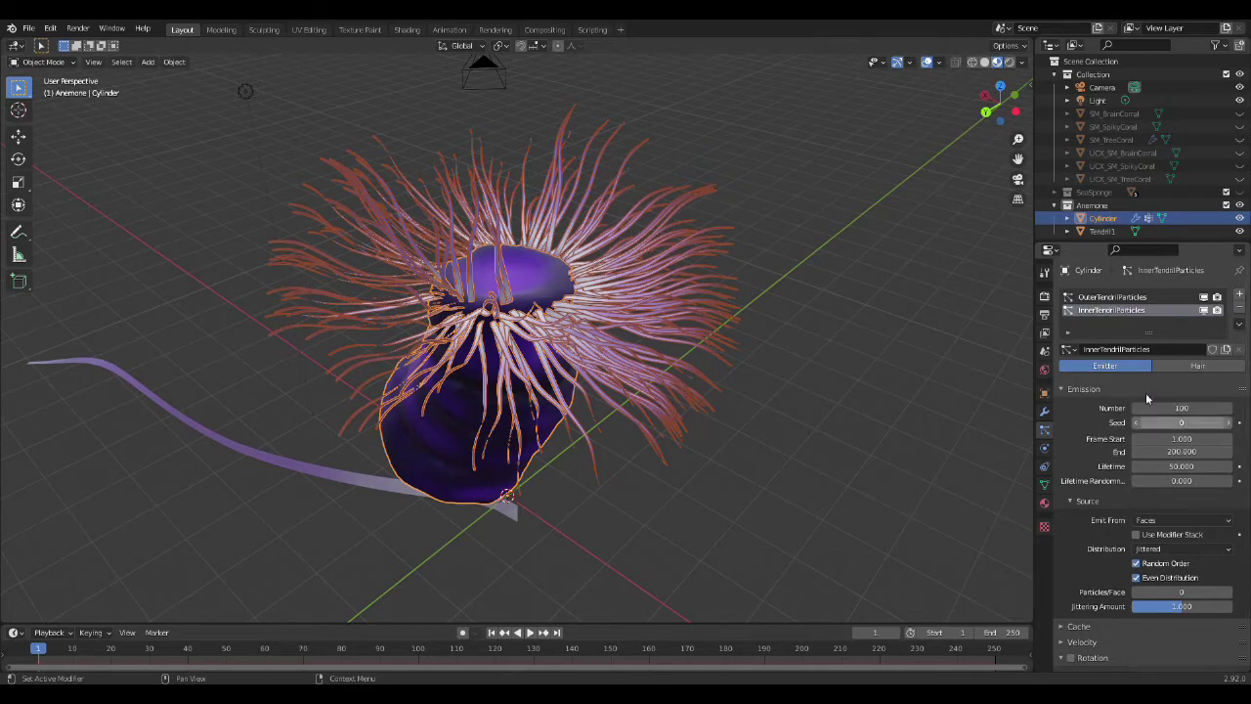
# Make the new particle system Hair instancing Tendril1, with density limited to CentreTendrils.
pyautogui.click(1197, 365)
pyautogui.scroll(-6, 1161, 489)
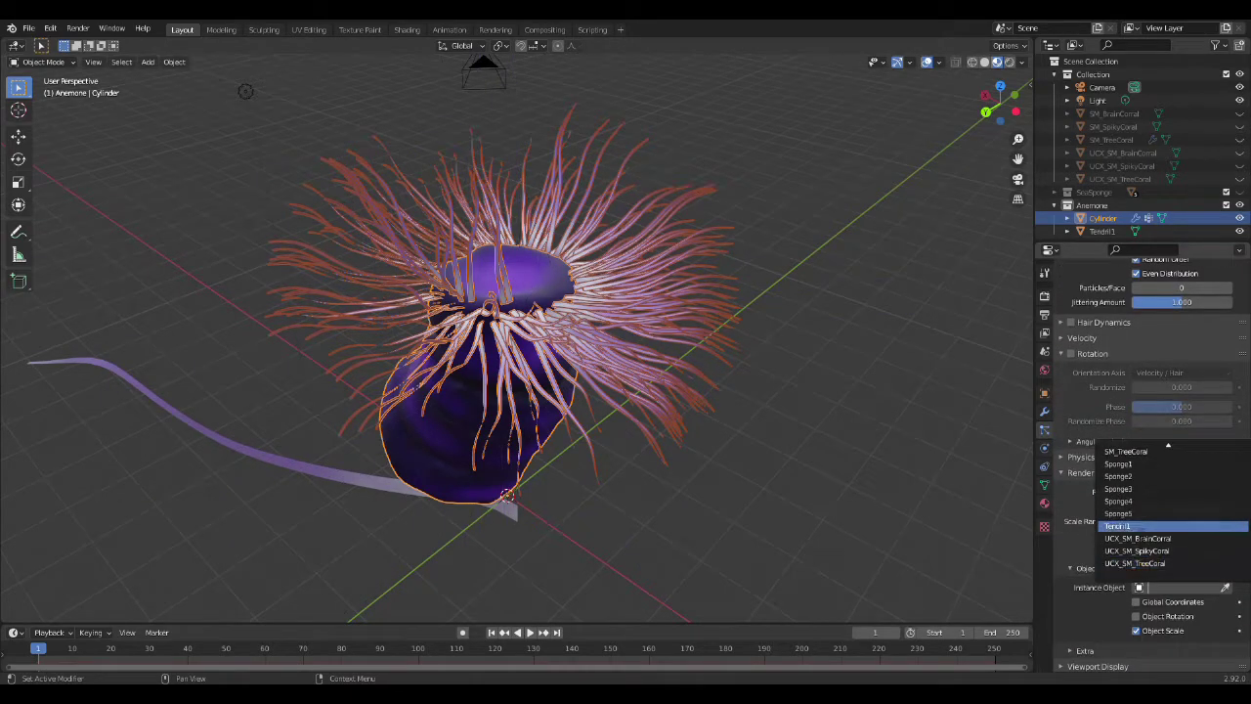
pyautogui.click(1123, 526)
pyautogui.scroll(-6, 1146, 533)
pyautogui.click(1177, 528)
pyautogui.click(1114, 549)
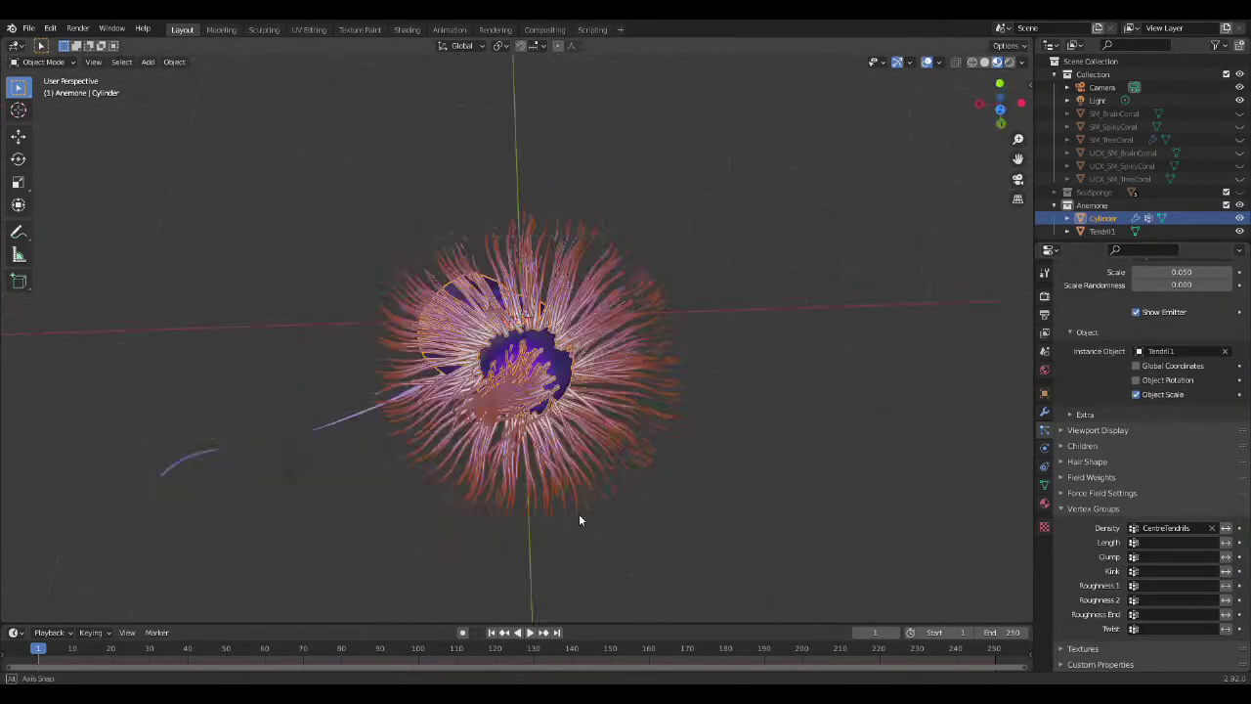
pyautogui.moveTo(579, 513); pyautogui.dragTo(613, 472, button='middle')
pyautogui.scroll(3, 1138, 418)
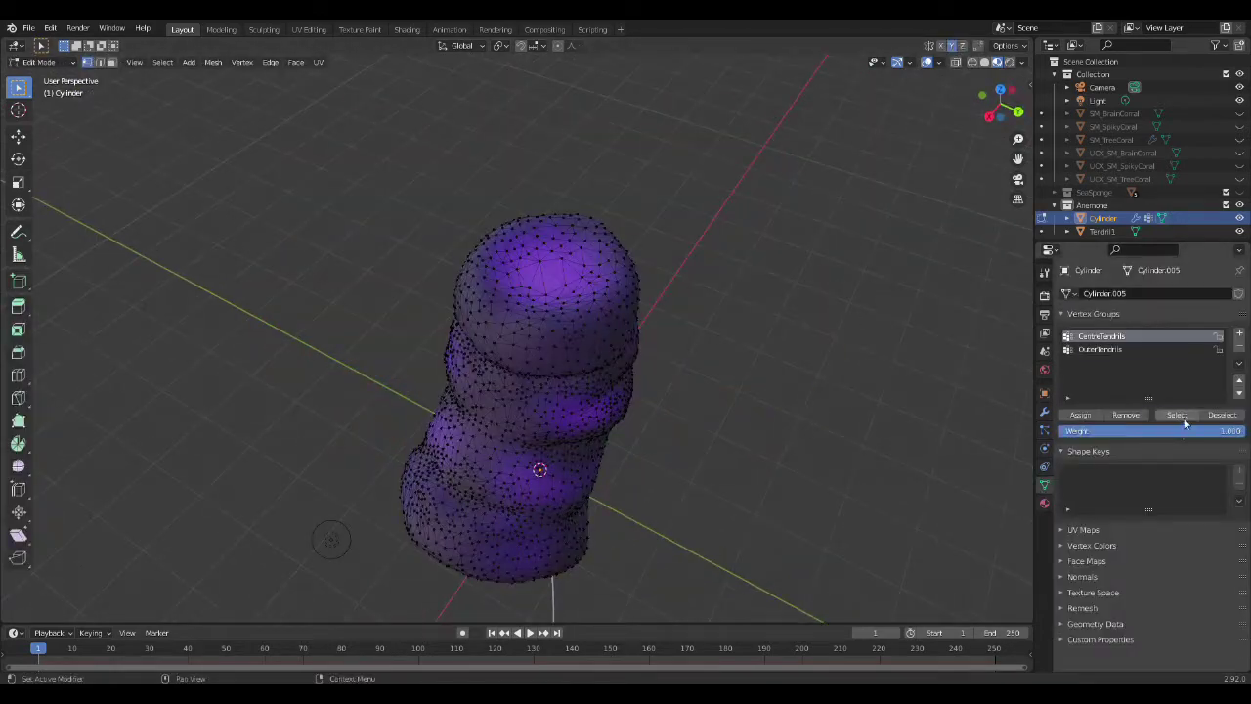
pyautogui.click(1181, 416)
pyautogui.press('c')
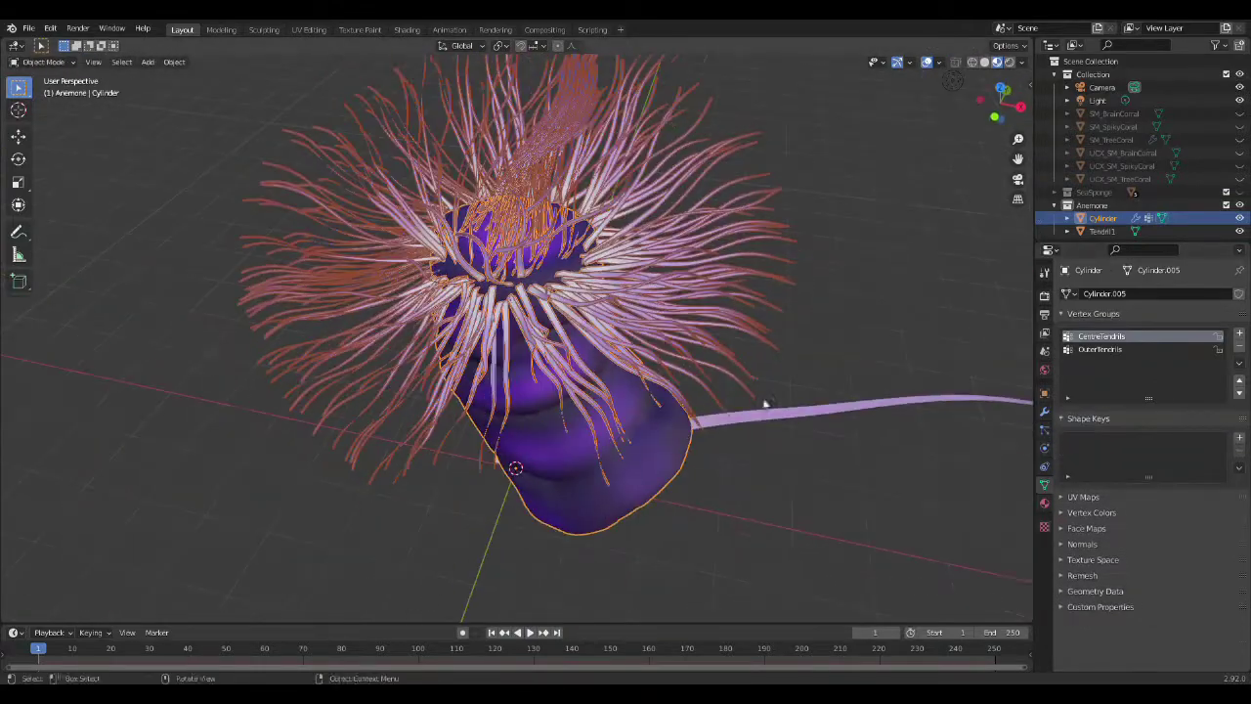
pyautogui.scroll(-1, 1159, 331)
# Give the centre tendrils 0.070 scale, Global Z orientation with random phase, and count 70.
pyautogui.scroll(-7, 1160, 331)
pyautogui.moveTo(1178, 456); pyautogui.dragTo(1140, 464)
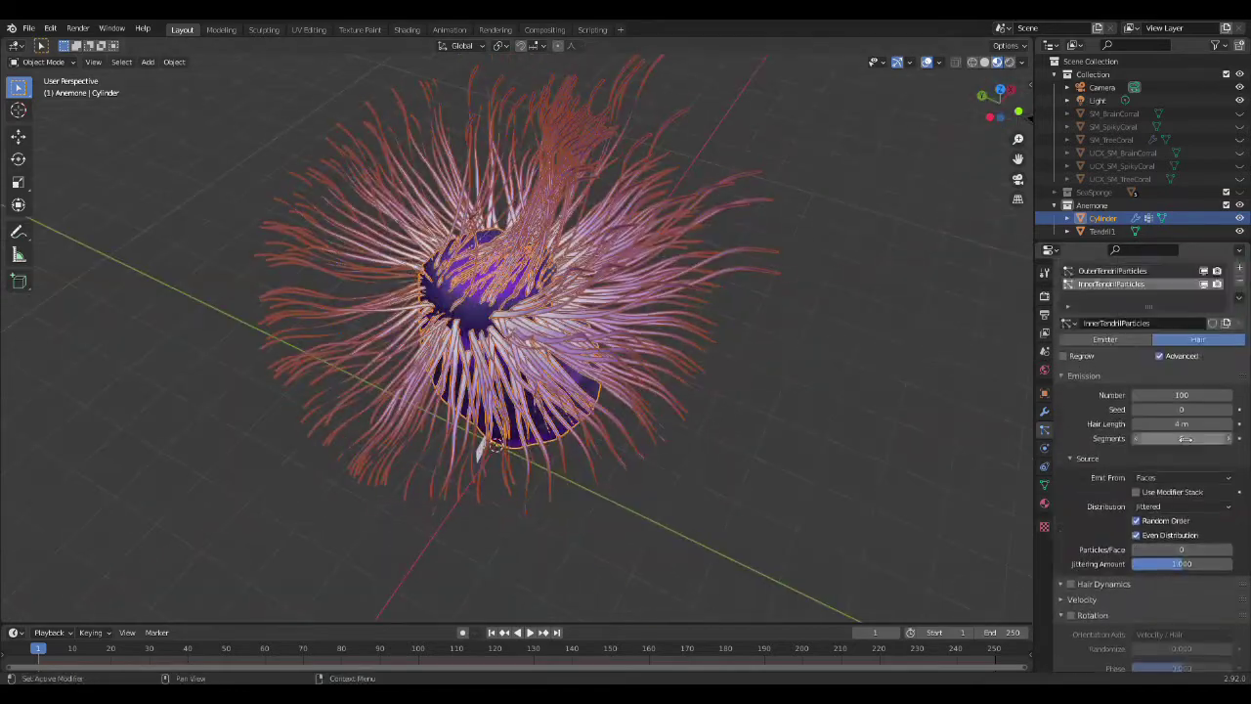
pyautogui.click(1177, 503)
pyautogui.click(1173, 553)
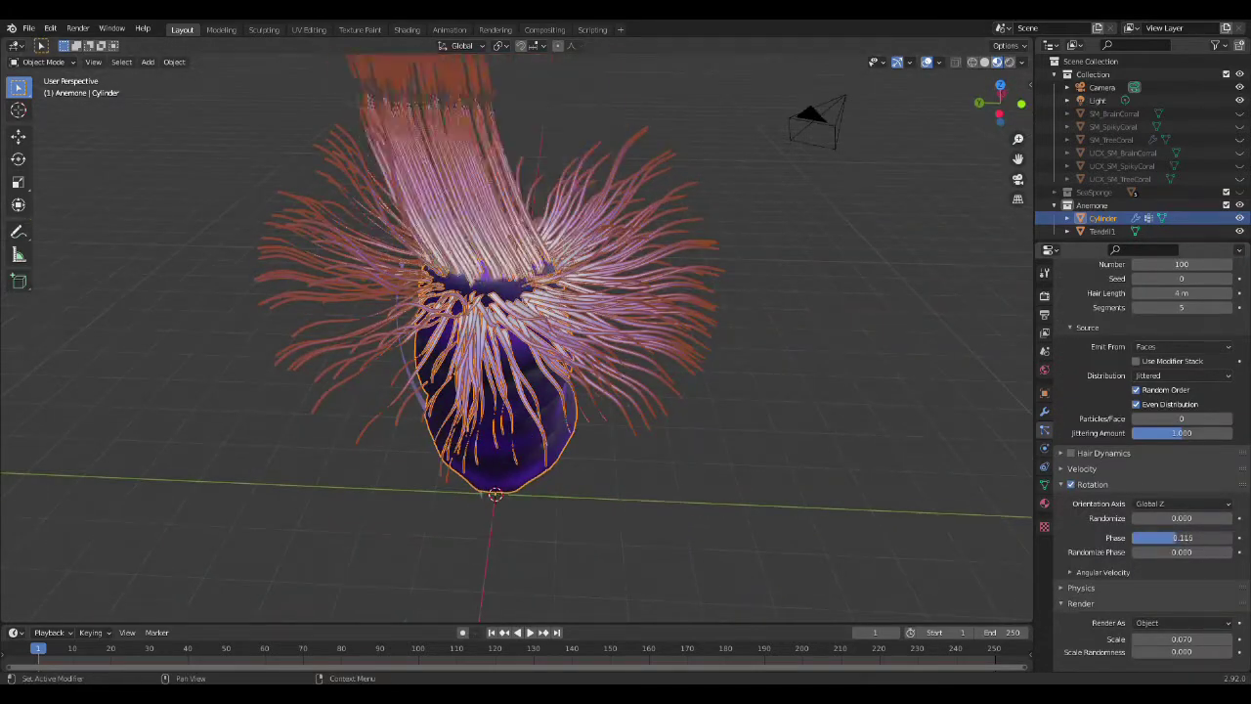
pyautogui.moveTo(1158, 552); pyautogui.dragTo(1221, 552)
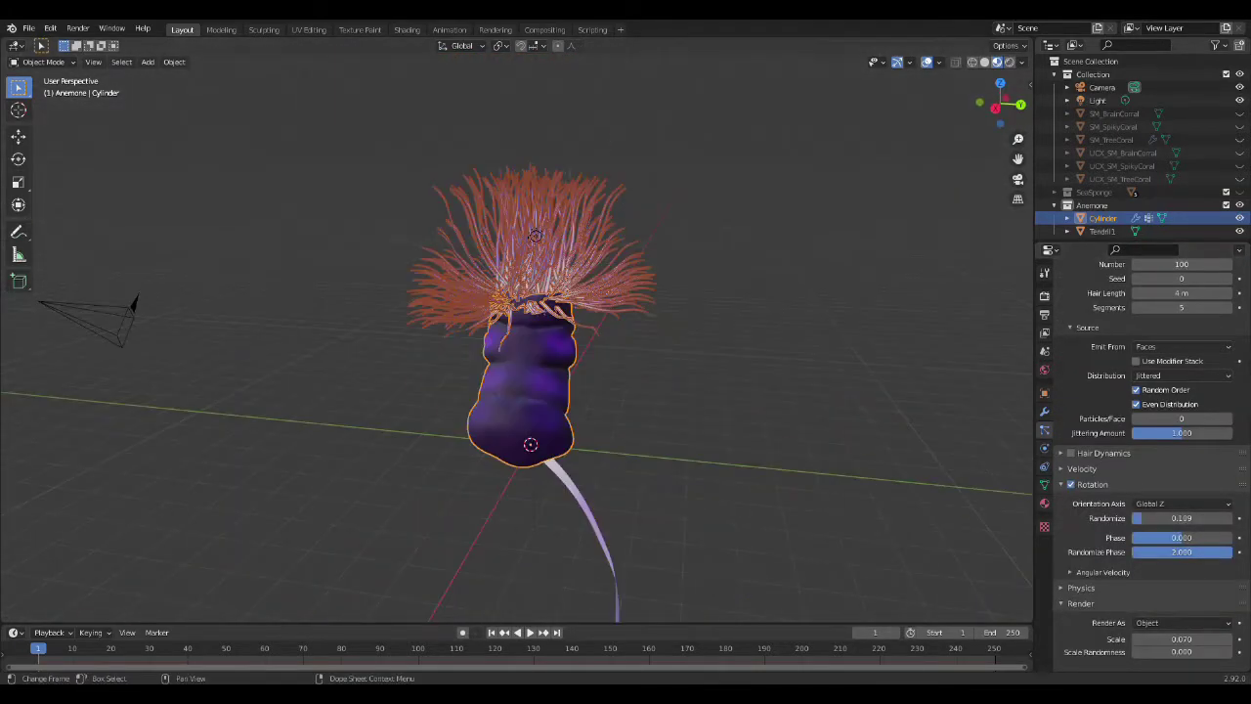
pyautogui.write('70')
pyautogui.press('Return')
pyautogui.moveTo(922, 404); pyautogui.dragTo(810, 404, button='middle')
pyautogui.press('Tab')
pyautogui.write('AnemoneBody')
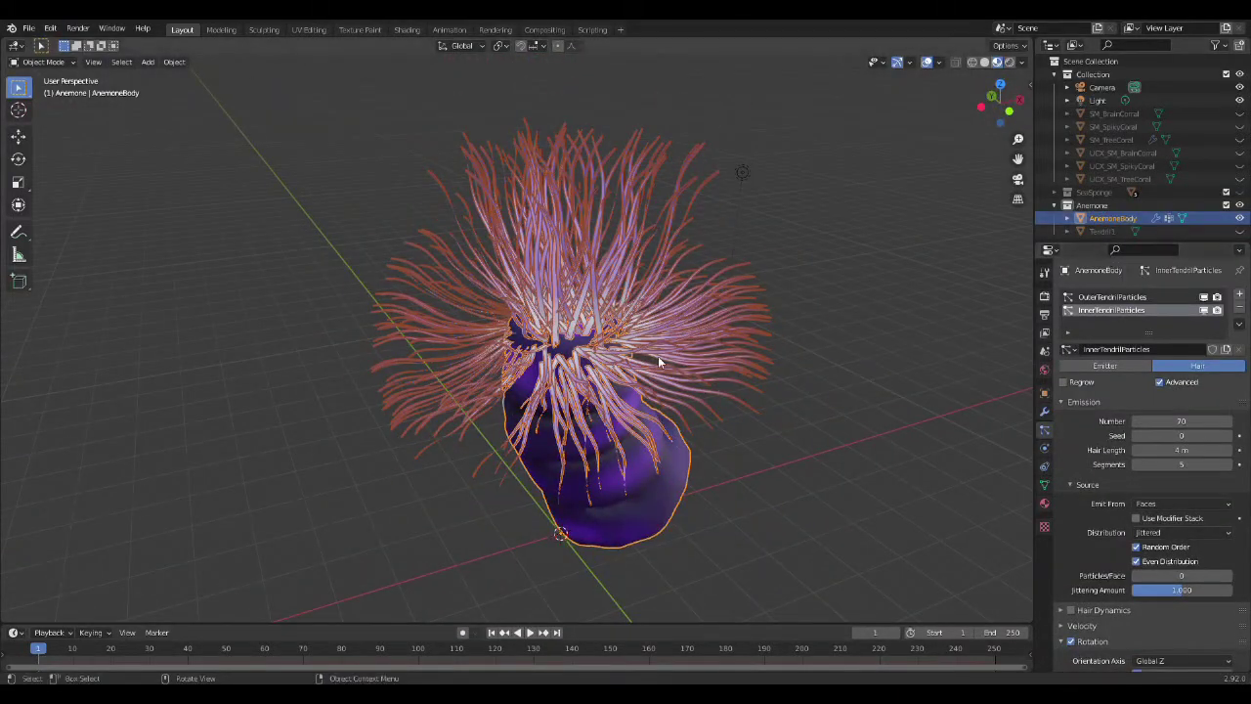
pyautogui.moveTo(658, 360); pyautogui.dragTo(755, 439, button='middle')
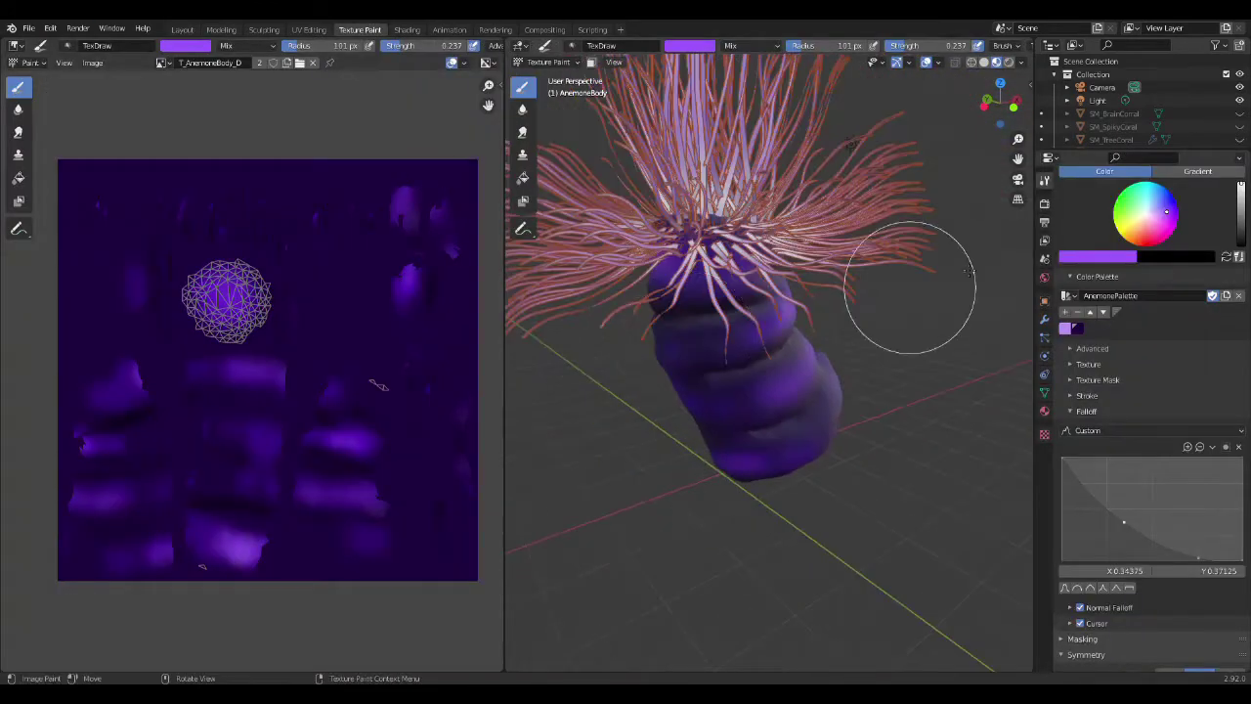
# Paint lavender strokes across the top of the anemone body.
pyautogui.click(1044, 336)
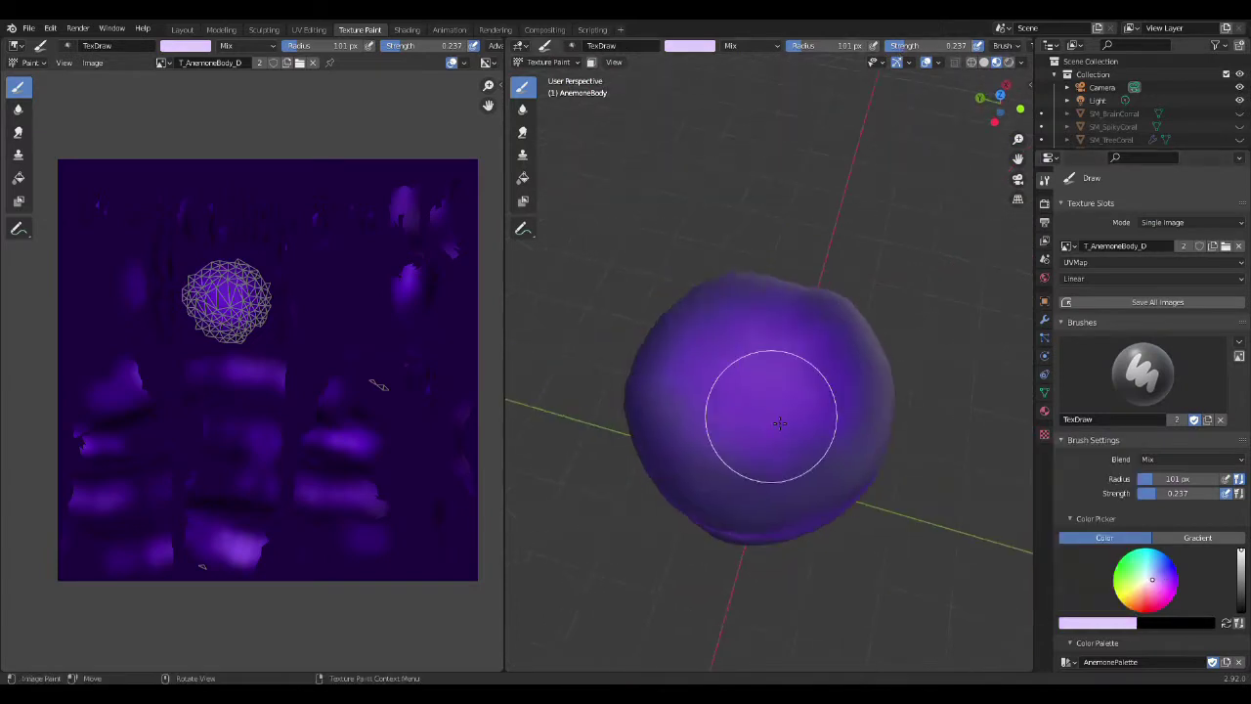
pyautogui.moveTo(831, 468); pyautogui.dragTo(847, 469, button='middle')
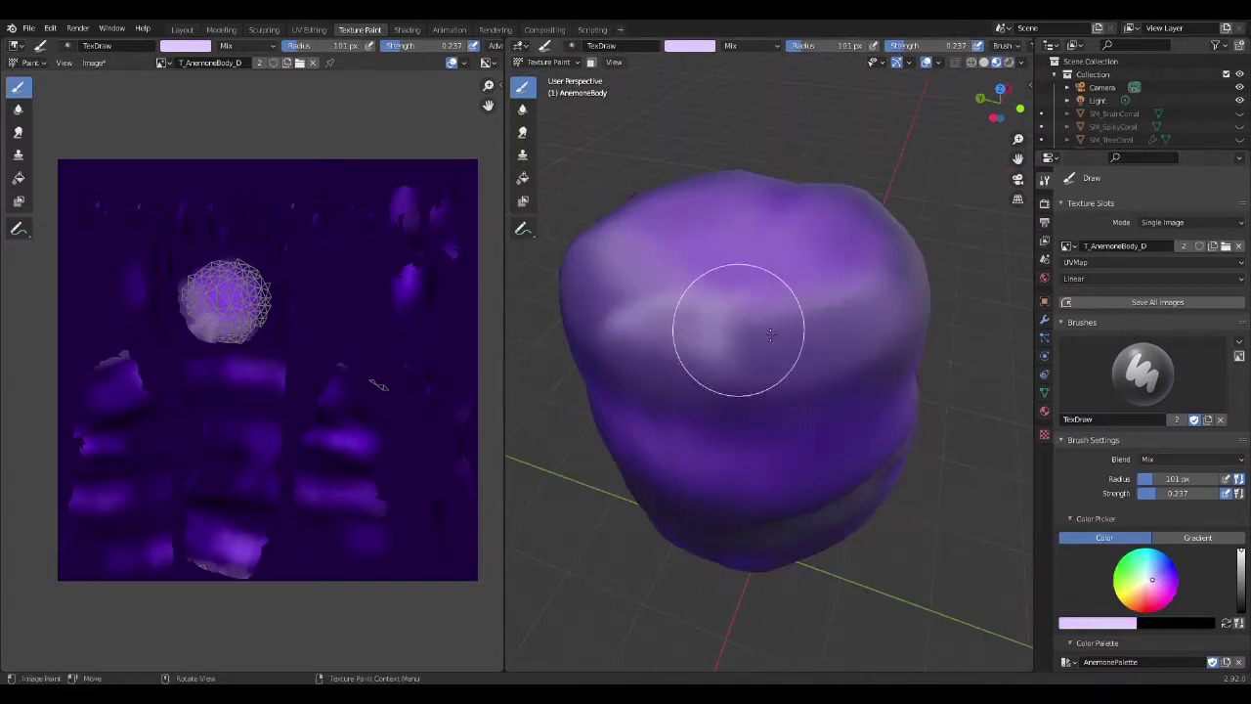
pyautogui.moveTo(770, 336); pyautogui.dragTo(662, 392, button='middle')
pyautogui.moveTo(806, 354)
pyautogui.mouseDown(button='middle')
pyautogui.moveTo(810, 390)
pyautogui.moveTo(837, 306)
pyautogui.mouseUp(button='middle')
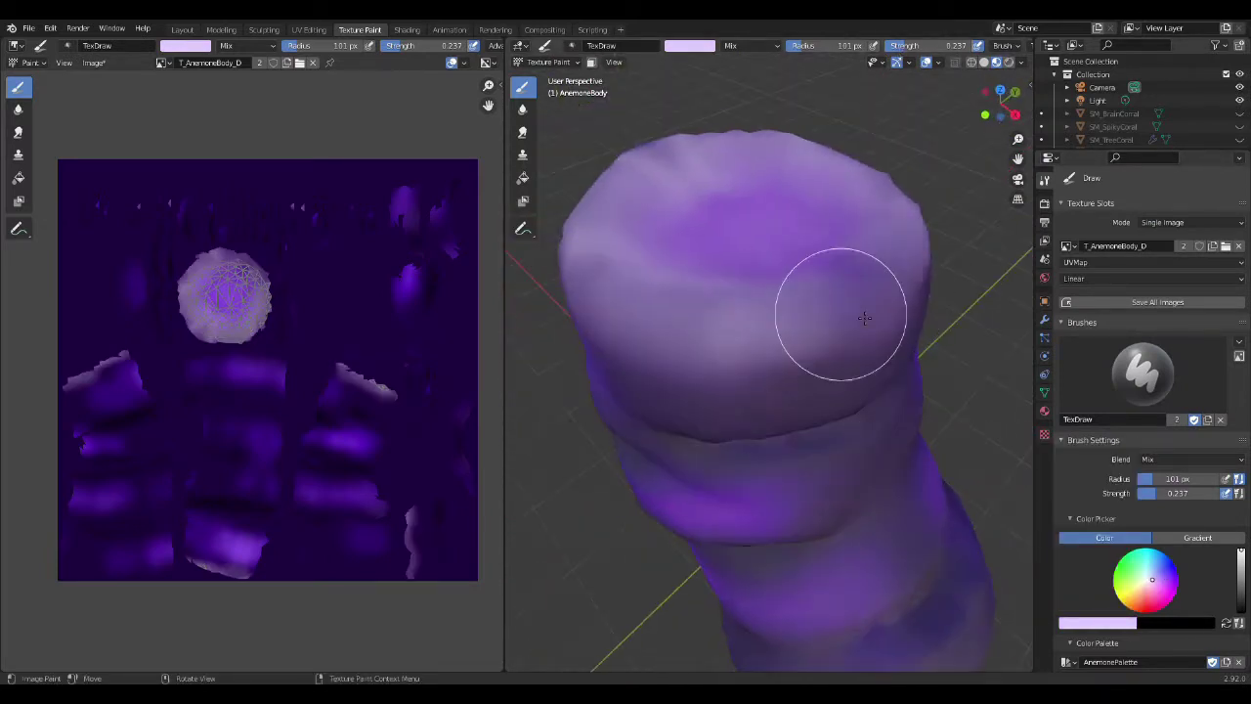
pyautogui.moveTo(838, 307); pyautogui.dragTo(684, 229)
pyautogui.moveTo(684, 229); pyautogui.dragTo(735, 427, button='middle')
pyautogui.moveTo(734, 427); pyautogui.dragTo(787, 415)
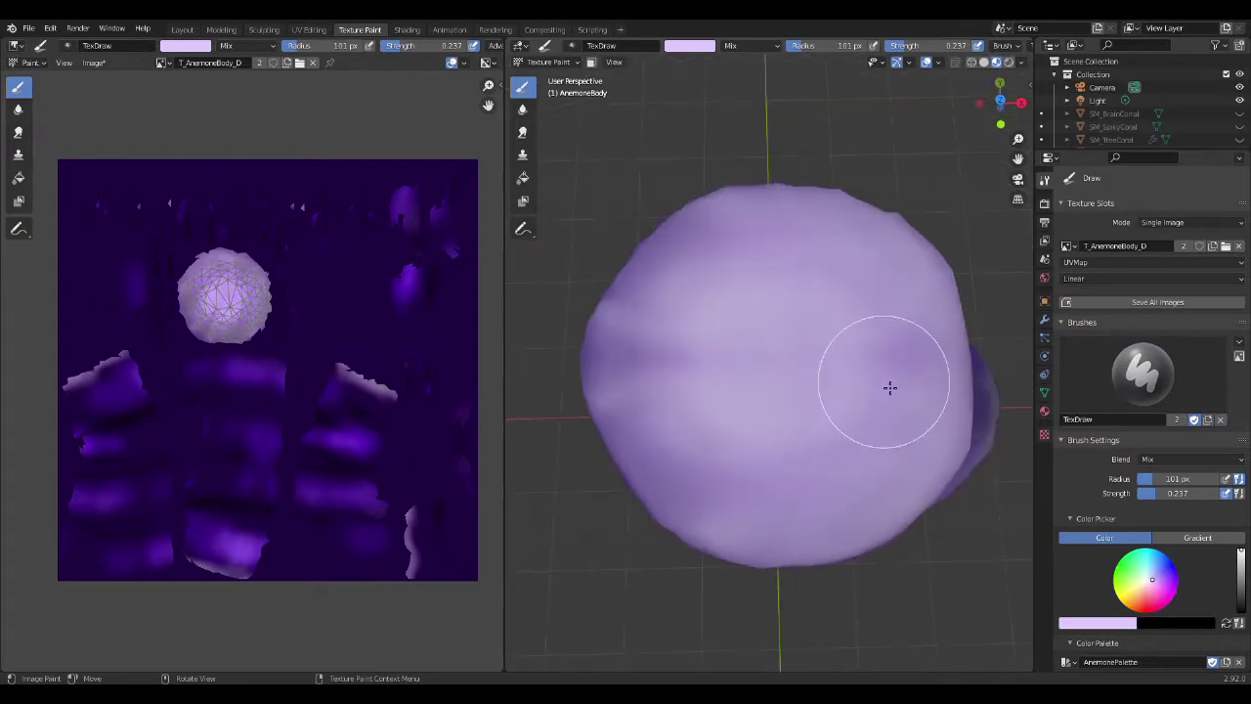
# Inspect the painted top from several angles with the outer tendrils shown again.
pyautogui.moveTo(837, 375); pyautogui.dragTo(733, 471, button='middle')
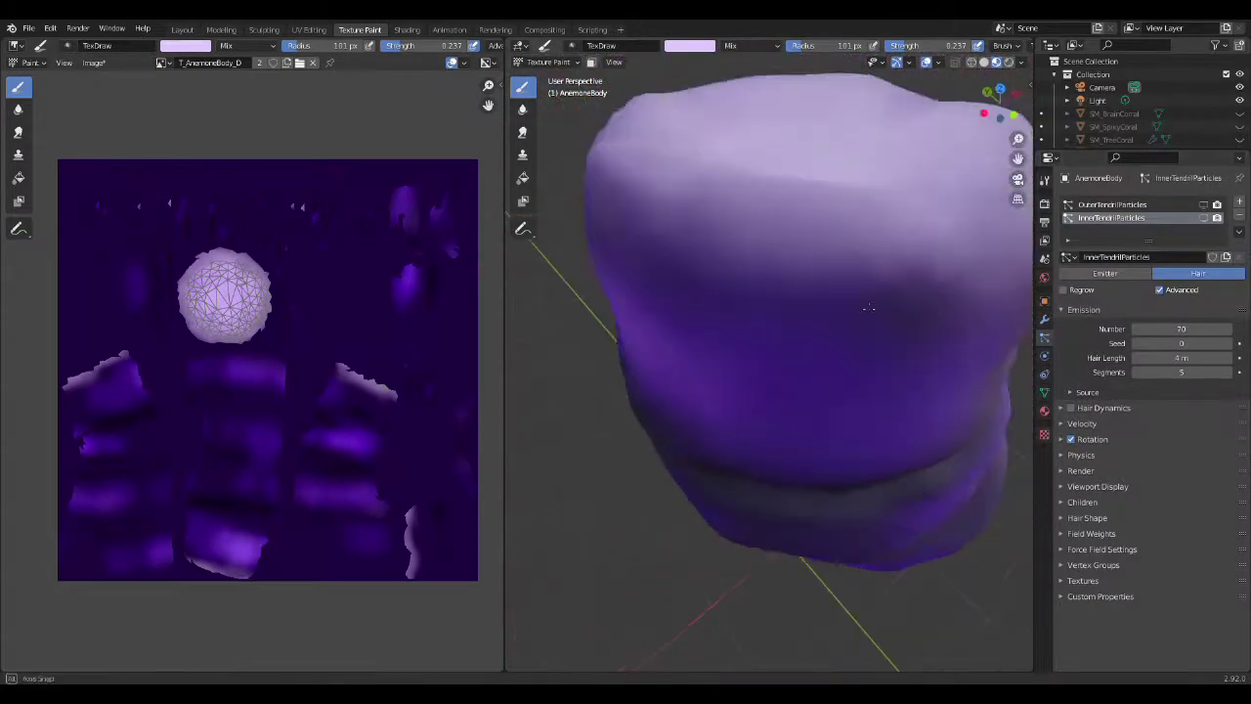
pyautogui.moveTo(868, 307); pyautogui.dragTo(690, 282, button='middle')
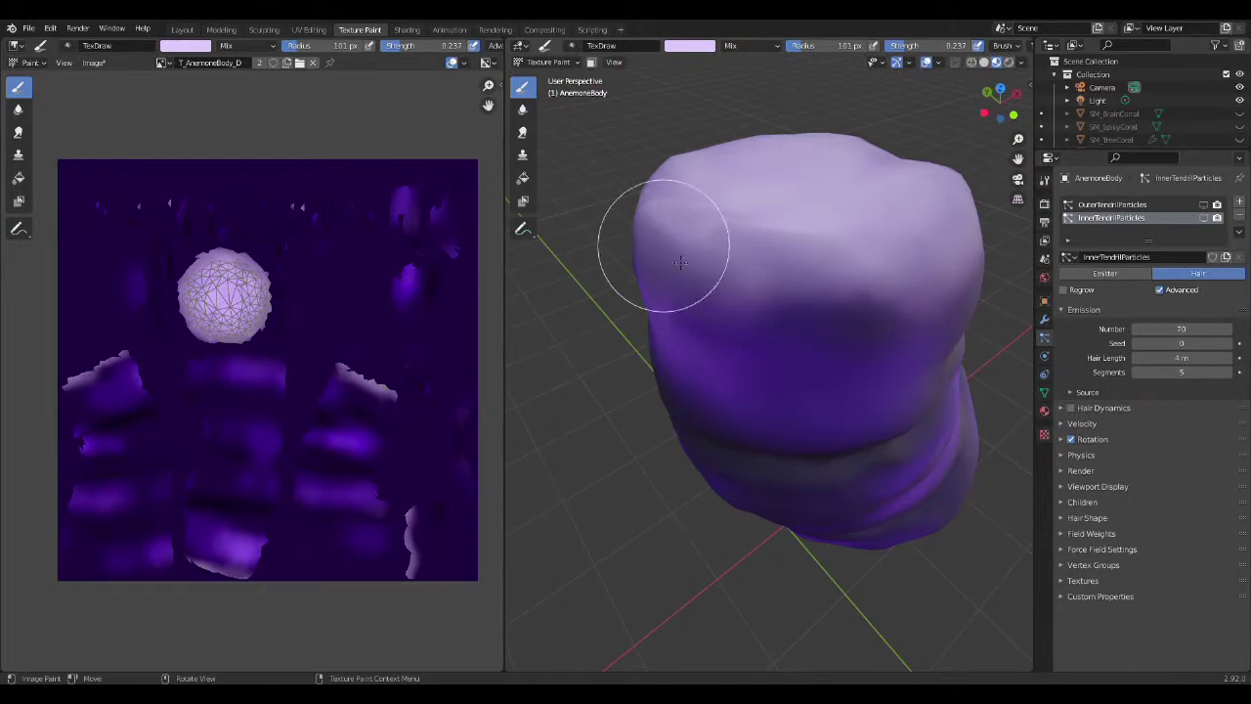
pyautogui.moveTo(907, 271)
pyautogui.mouseDown(button='middle')
pyautogui.moveTo(822, 324)
pyautogui.moveTo(740, 209)
pyautogui.mouseUp(button='middle')
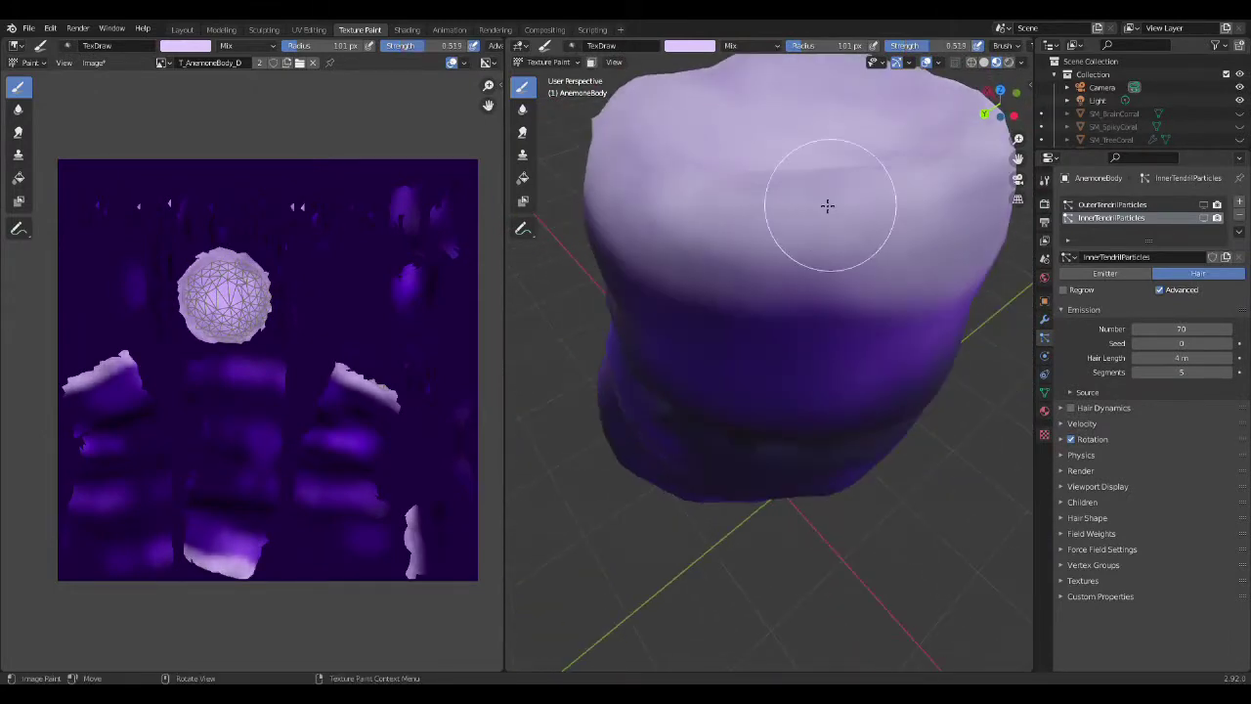
pyautogui.moveTo(921, 209); pyautogui.dragTo(1016, 209, button='middle')
pyautogui.click(1203, 204)
pyautogui.moveTo(928, 293)
pyautogui.mouseDown(button='middle')
pyautogui.moveTo(858, 285)
pyautogui.moveTo(700, 208)
pyautogui.mouseUp(button='middle')
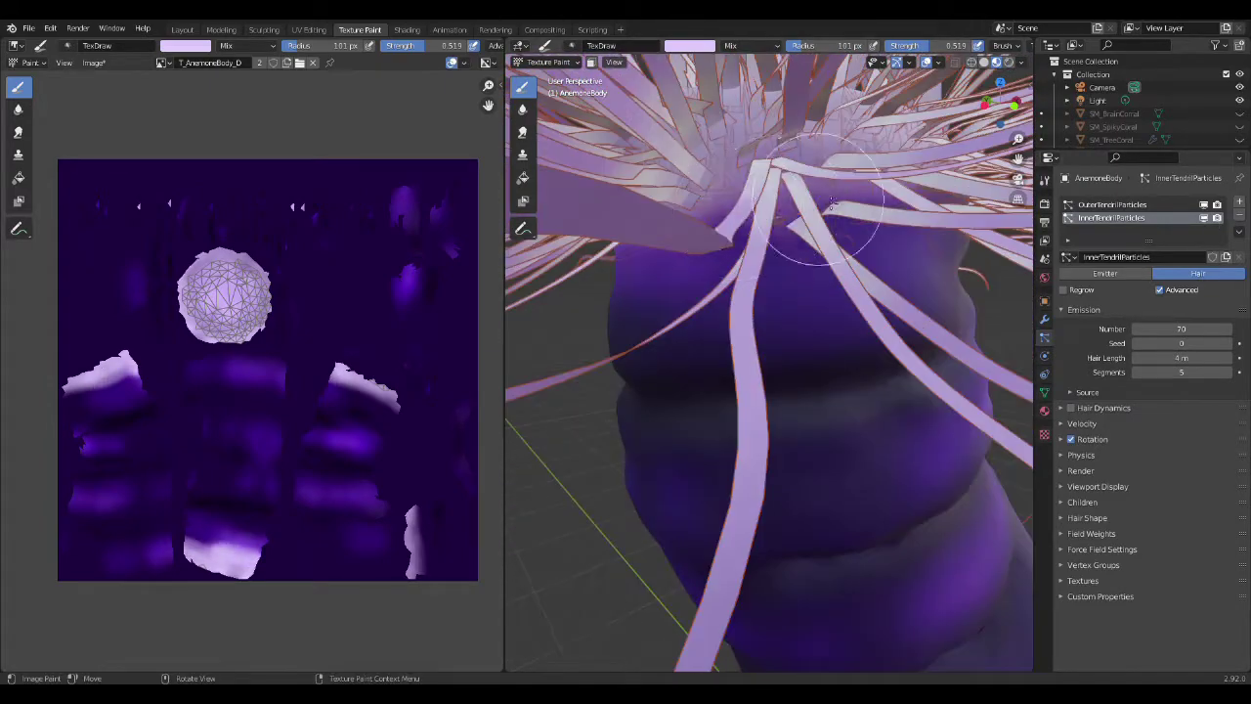
pyautogui.moveTo(905, 186)
pyautogui.mouseDown(button='middle')
pyautogui.moveTo(698, 195)
pyautogui.moveTo(791, 274)
pyautogui.moveTo(773, 246)
pyautogui.moveTo(690, 251)
pyautogui.moveTo(753, 363)
pyautogui.moveTo(837, 243)
pyautogui.mouseUp(button='middle')
# Switch to the Soften brush, check the anemone in Layout, and orbit the painted body.
pyautogui.press('s')
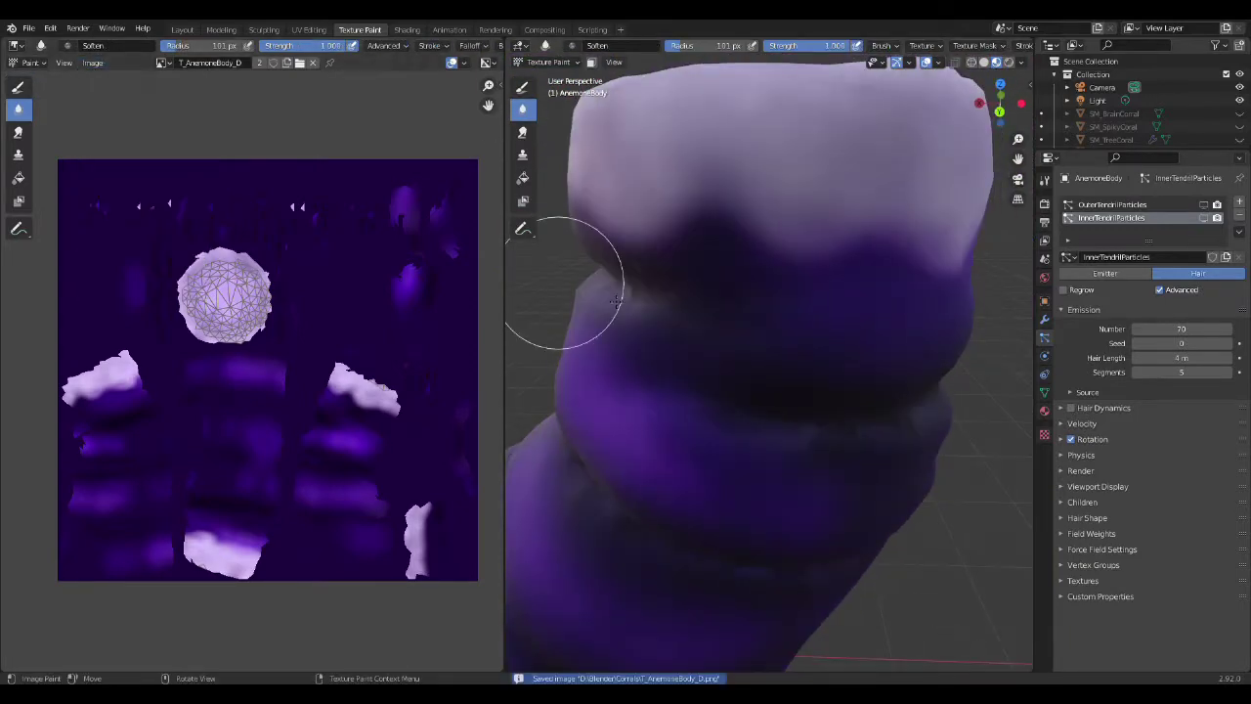
pyautogui.click(182, 29)
pyautogui.click(360, 28)
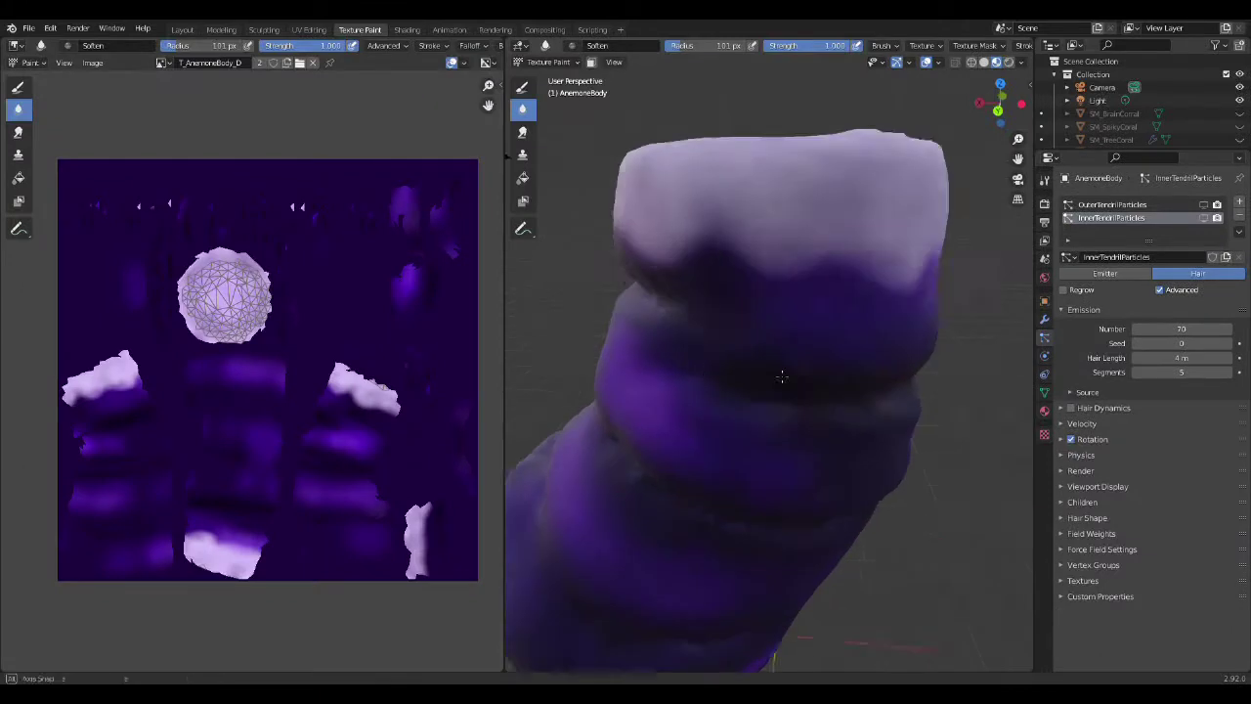
pyautogui.moveTo(909, 329); pyautogui.dragTo(856, 346, button='middle')
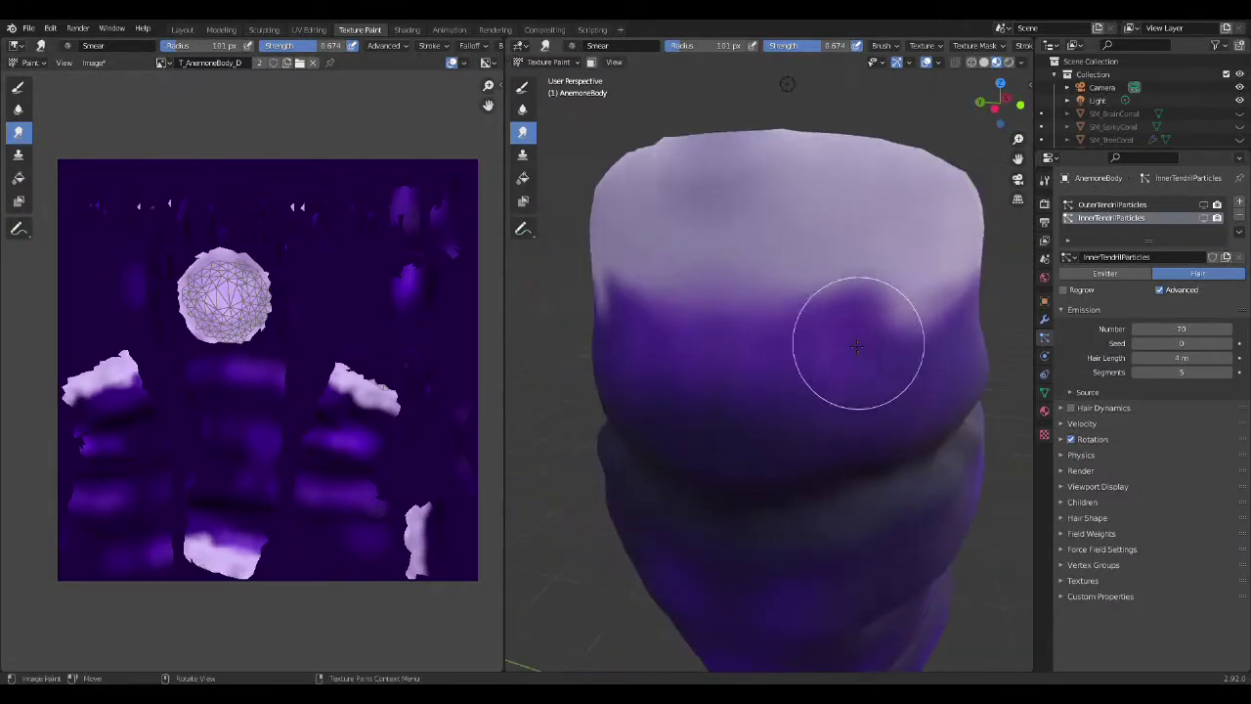
pyautogui.moveTo(897, 307); pyautogui.dragTo(799, 295, button='middle')
pyautogui.moveTo(754, 369); pyautogui.dragTo(664, 348, button='middle')
pyautogui.scroll(-5, 785, 173)
pyautogui.scroll(5, 863, 323)
pyautogui.scroll(-5, 864, 322)
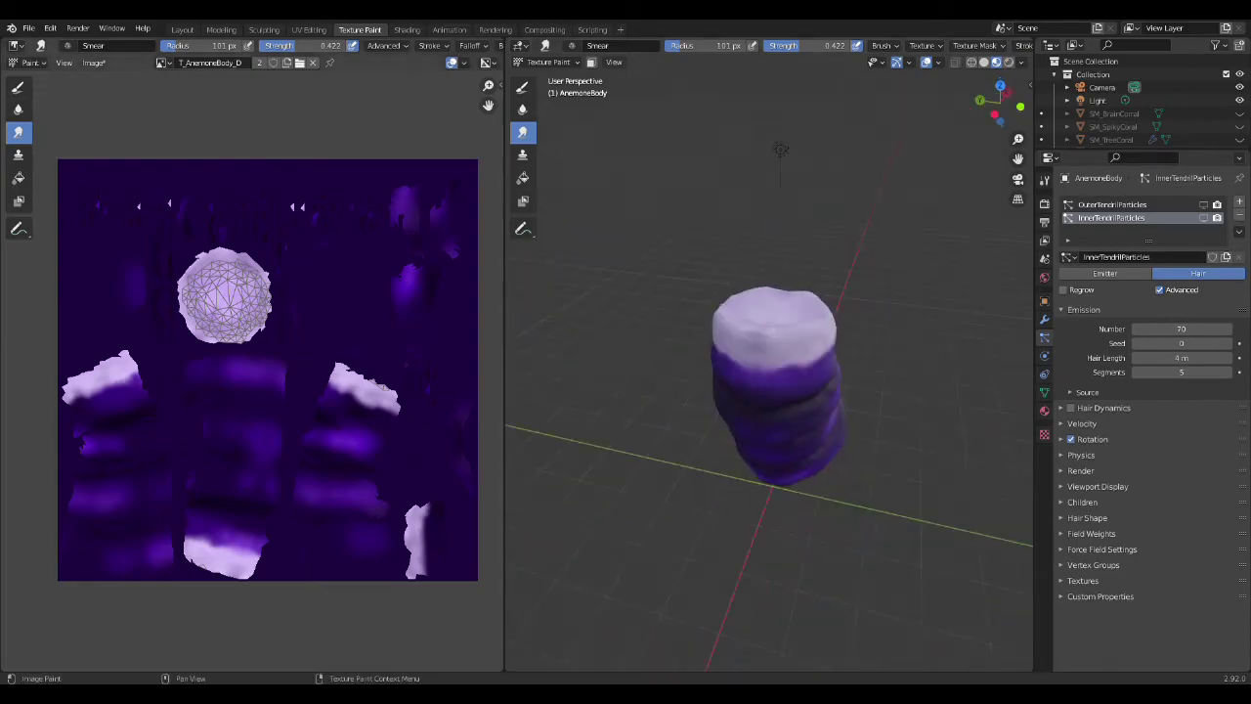
# Review the full tentacled anemone, then lower the InnerTendrilParticles count to 40.
pyautogui.click(181, 28)
pyautogui.moveTo(507, 472)
pyautogui.mouseDown(button='middle')
pyautogui.moveTo(577, 520)
pyautogui.moveTo(489, 314)
pyautogui.moveTo(548, 245)
pyautogui.mouseUp(button='middle')
pyautogui.scroll(5, 489, 313)
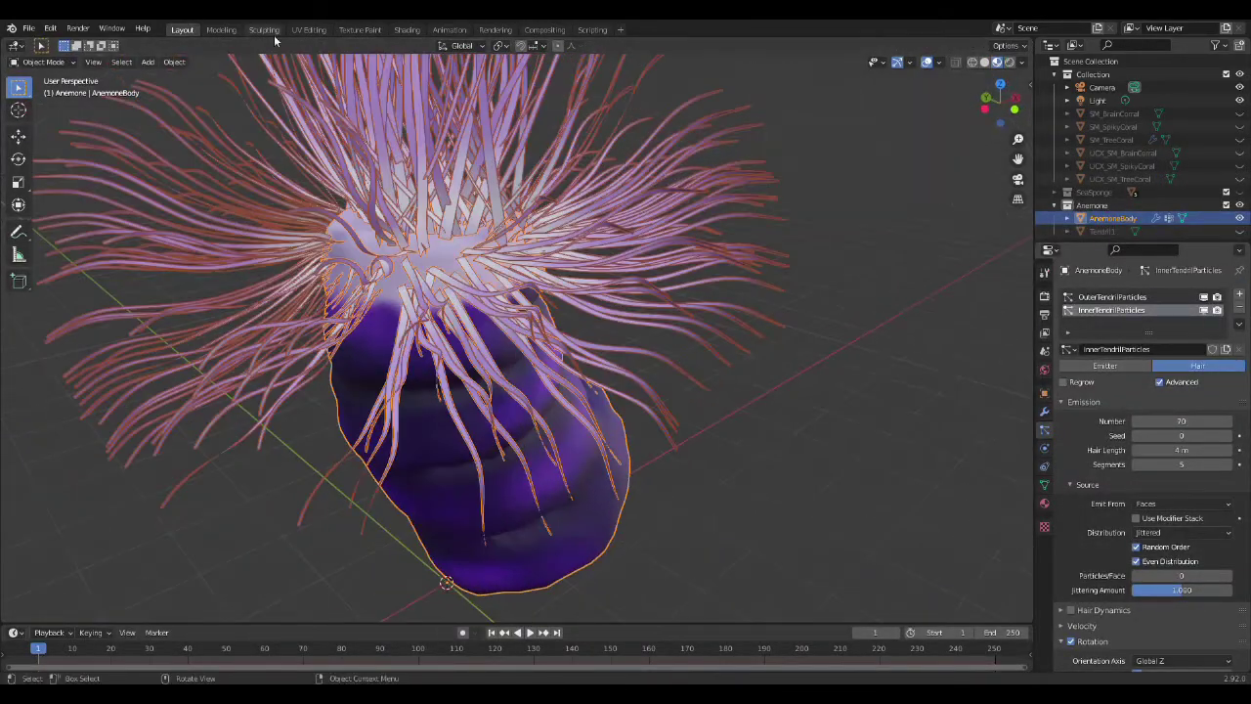
pyautogui.click(360, 28)
pyautogui.moveTo(1184, 332); pyautogui.dragTo(1172, 332)
pyautogui.moveTo(782, 391); pyautogui.dragTo(869, 493, button='middle')
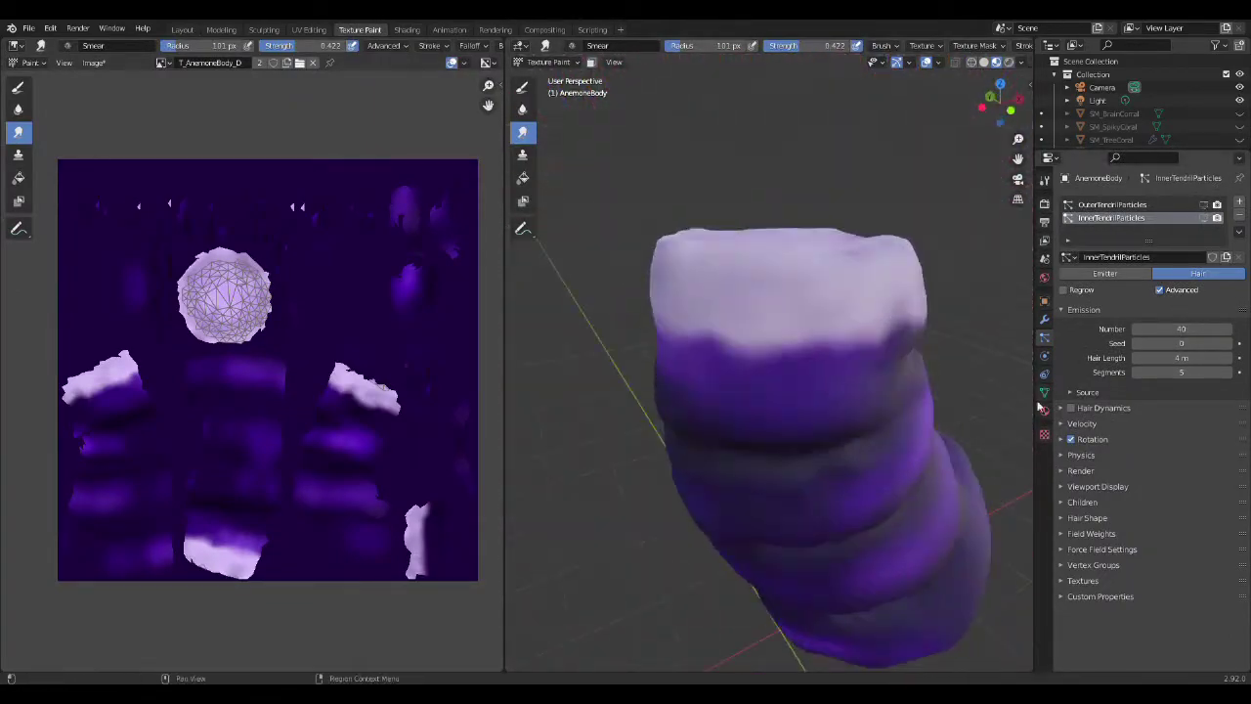
# Switch back to the TexDraw brush and bring up its colour settings.
pyautogui.click(1044, 203)
pyautogui.click(17, 86)
pyautogui.scroll(-4, 1246, 408)
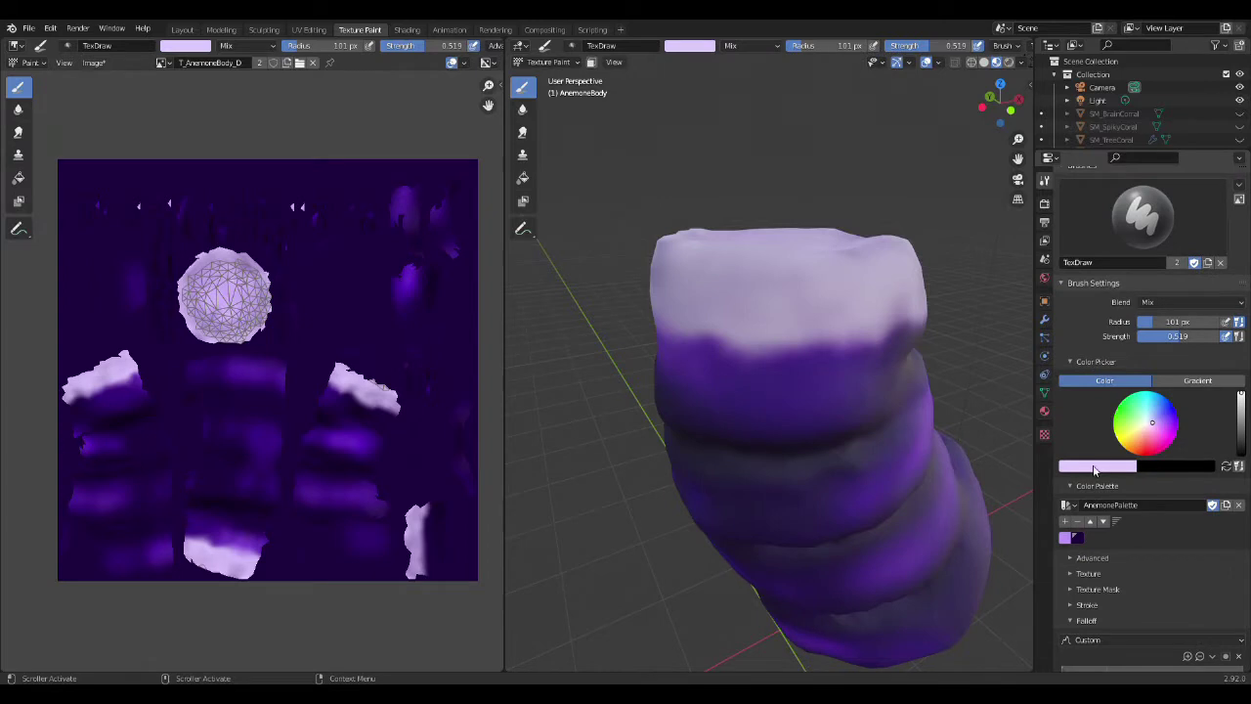
pyautogui.click(1095, 469)
pyautogui.scroll(3, 902, 327)
# Set brush strength to 0.378 and sample the darker purple to blend the lavender edge.
pyautogui.hotkey('shift', 'f')
pyautogui.click(871, 361)
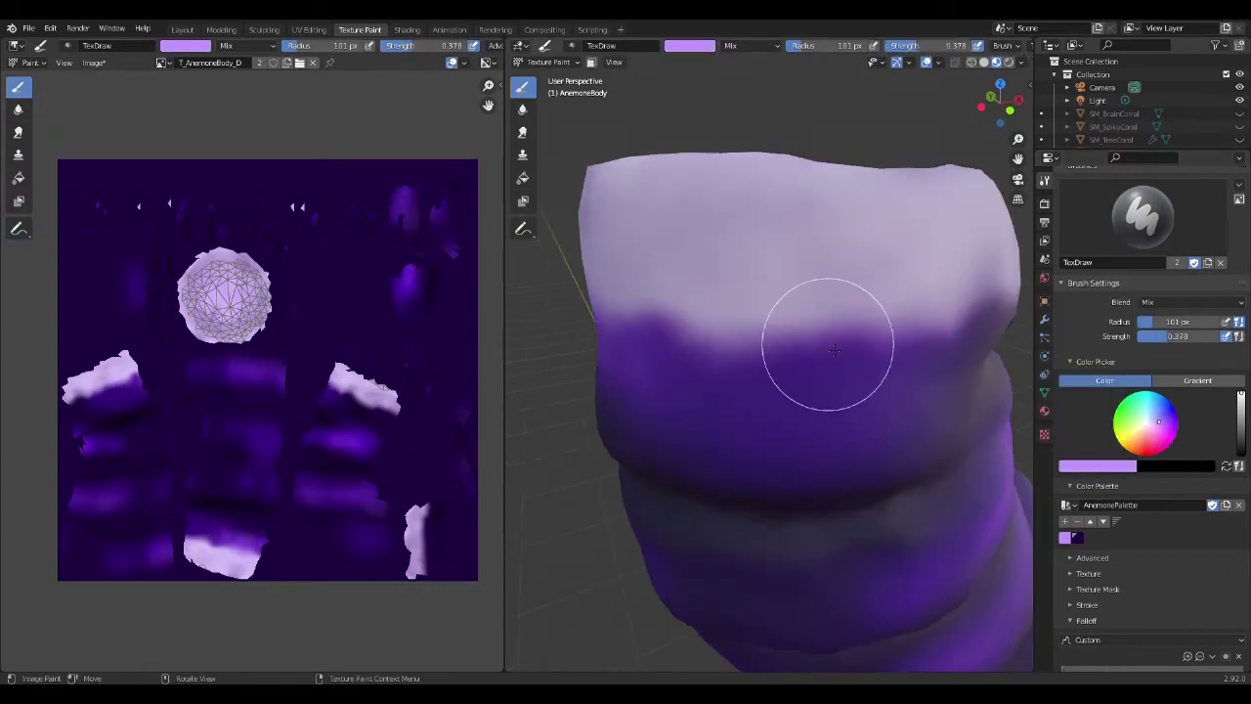
pyautogui.press('s')
pyautogui.moveTo(739, 348)
pyautogui.mouseDown(button='middle')
pyautogui.moveTo(700, 358)
pyautogui.moveTo(762, 391)
pyautogui.moveTo(662, 335)
pyautogui.moveTo(678, 352)
pyautogui.moveTo(915, 363)
pyautogui.moveTo(862, 287)
pyautogui.moveTo(744, 377)
pyautogui.moveTo(775, 405)
pyautogui.moveTo(781, 363)
pyautogui.moveTo(758, 319)
pyautogui.mouseUp(button='middle')
pyautogui.scroll(3, 782, 362)
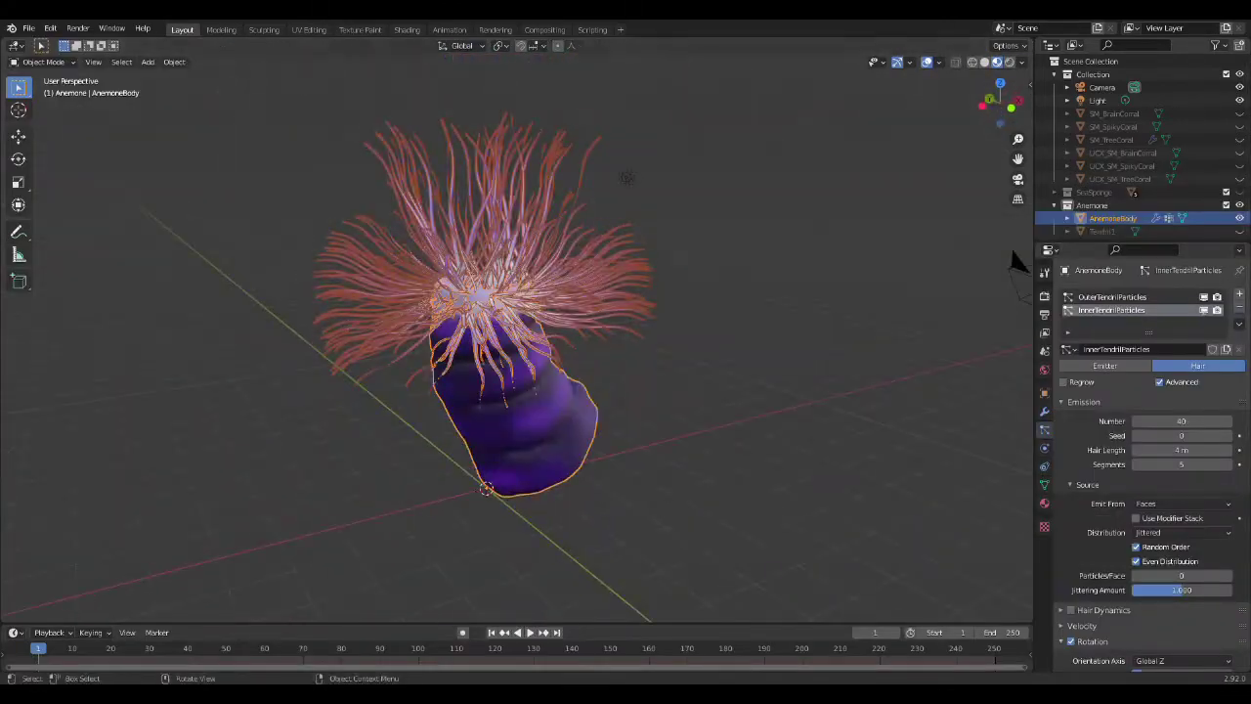
# Preview the anemone in Rendered shading with overlays hidden, then save from the File menu.
pyautogui.click(419, 220)
pyautogui.hotkey('shift', 'alt', 'z')
pyautogui.moveTo(419, 220)
pyautogui.mouseDown(button='middle')
pyautogui.moveTo(628, 379)
pyautogui.moveTo(531, 400)
pyautogui.moveTo(558, 419)
pyautogui.moveTo(636, 433)
pyautogui.mouseUp(button='middle')
pyautogui.click(29, 27)
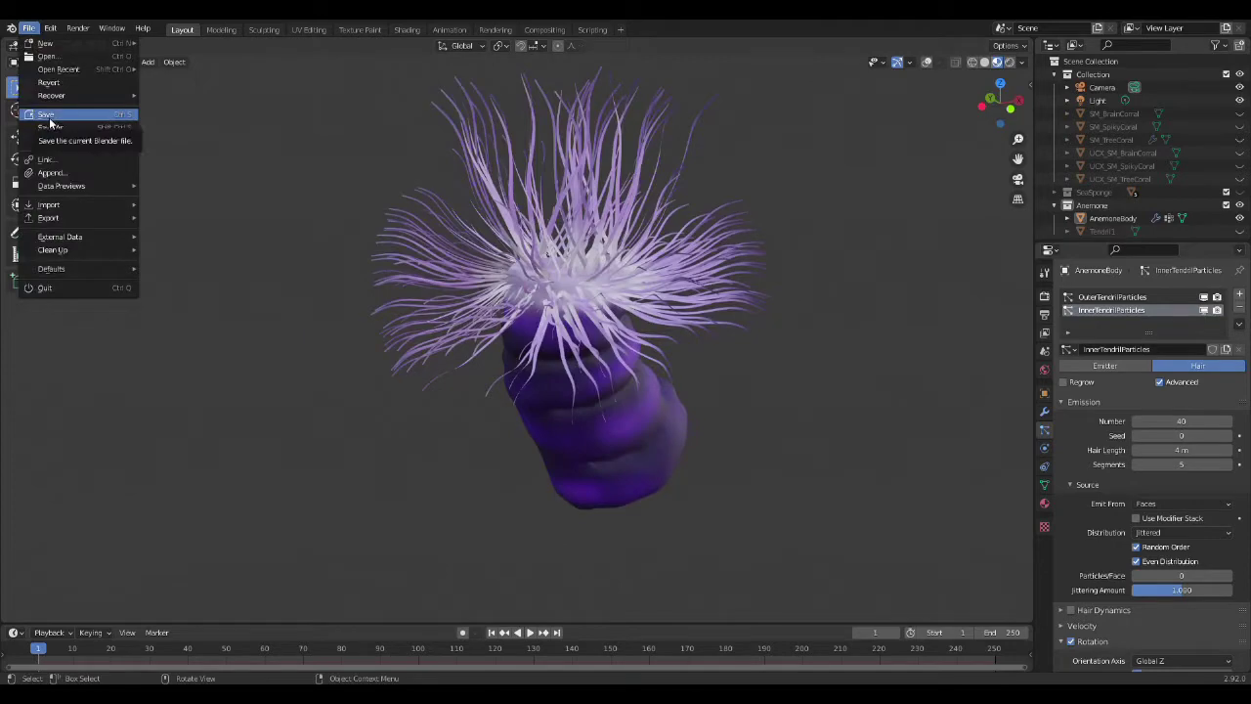